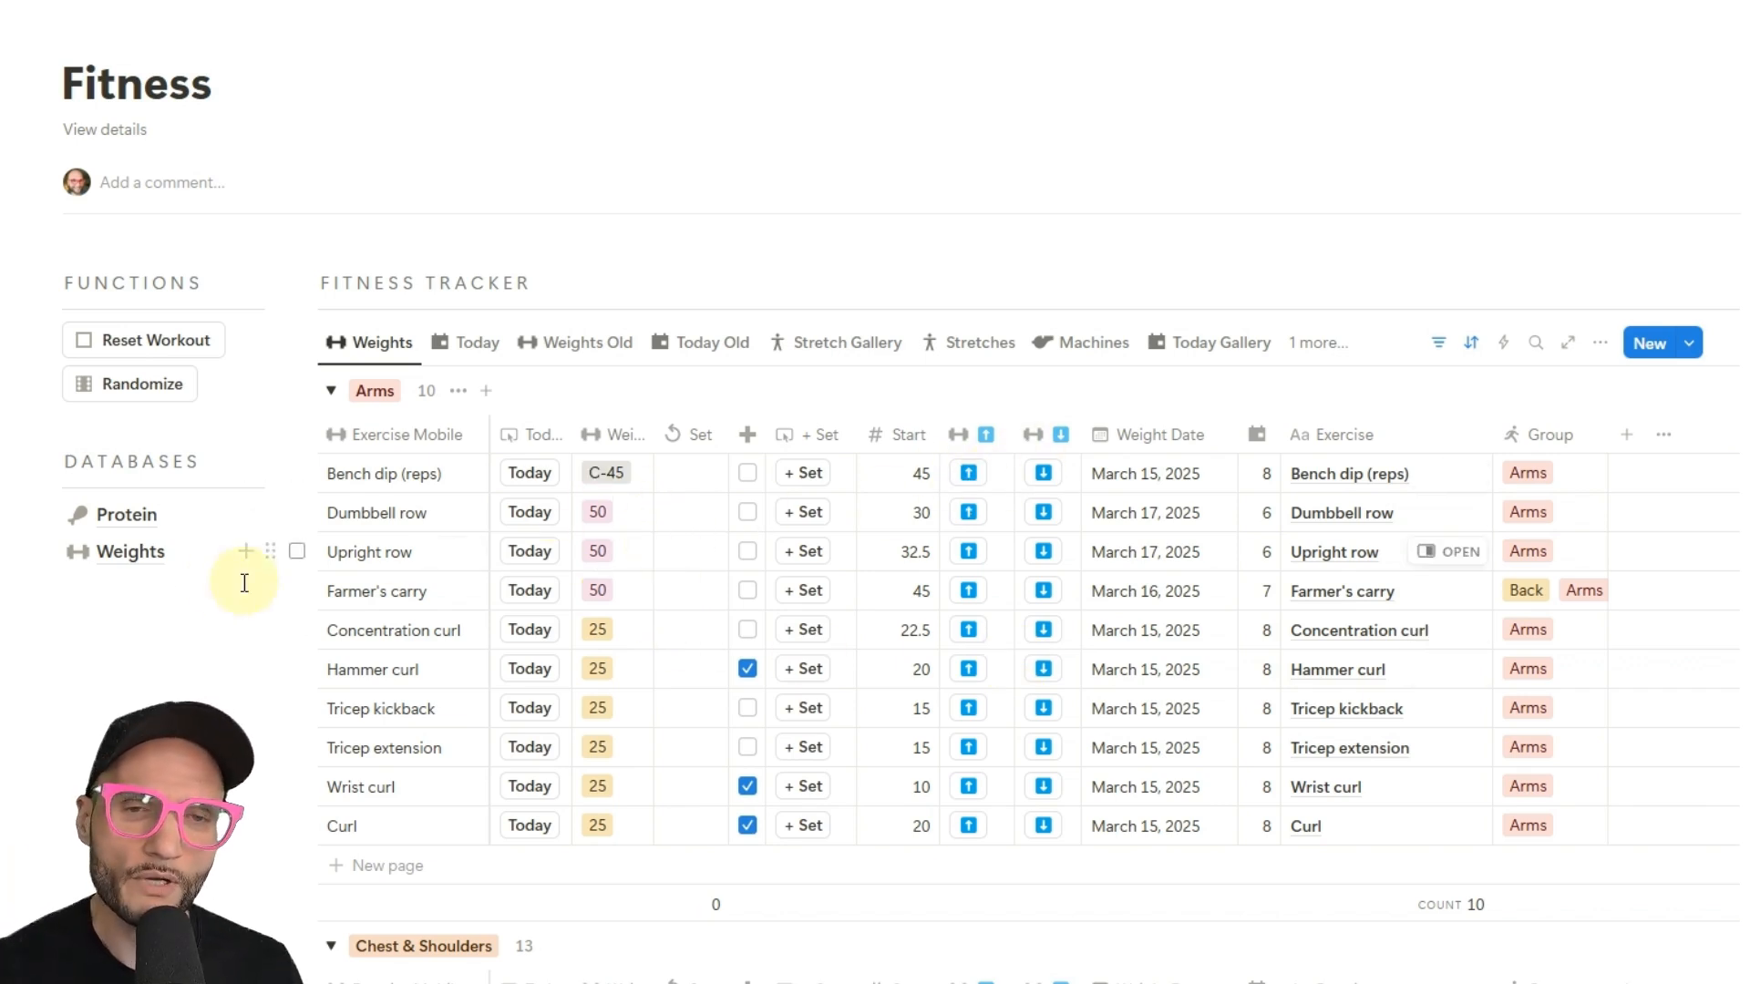
Step: Open the Weight property's settings from the Weights view and examine its list of select options from 5 to C-90
mouse_move(137, 565)
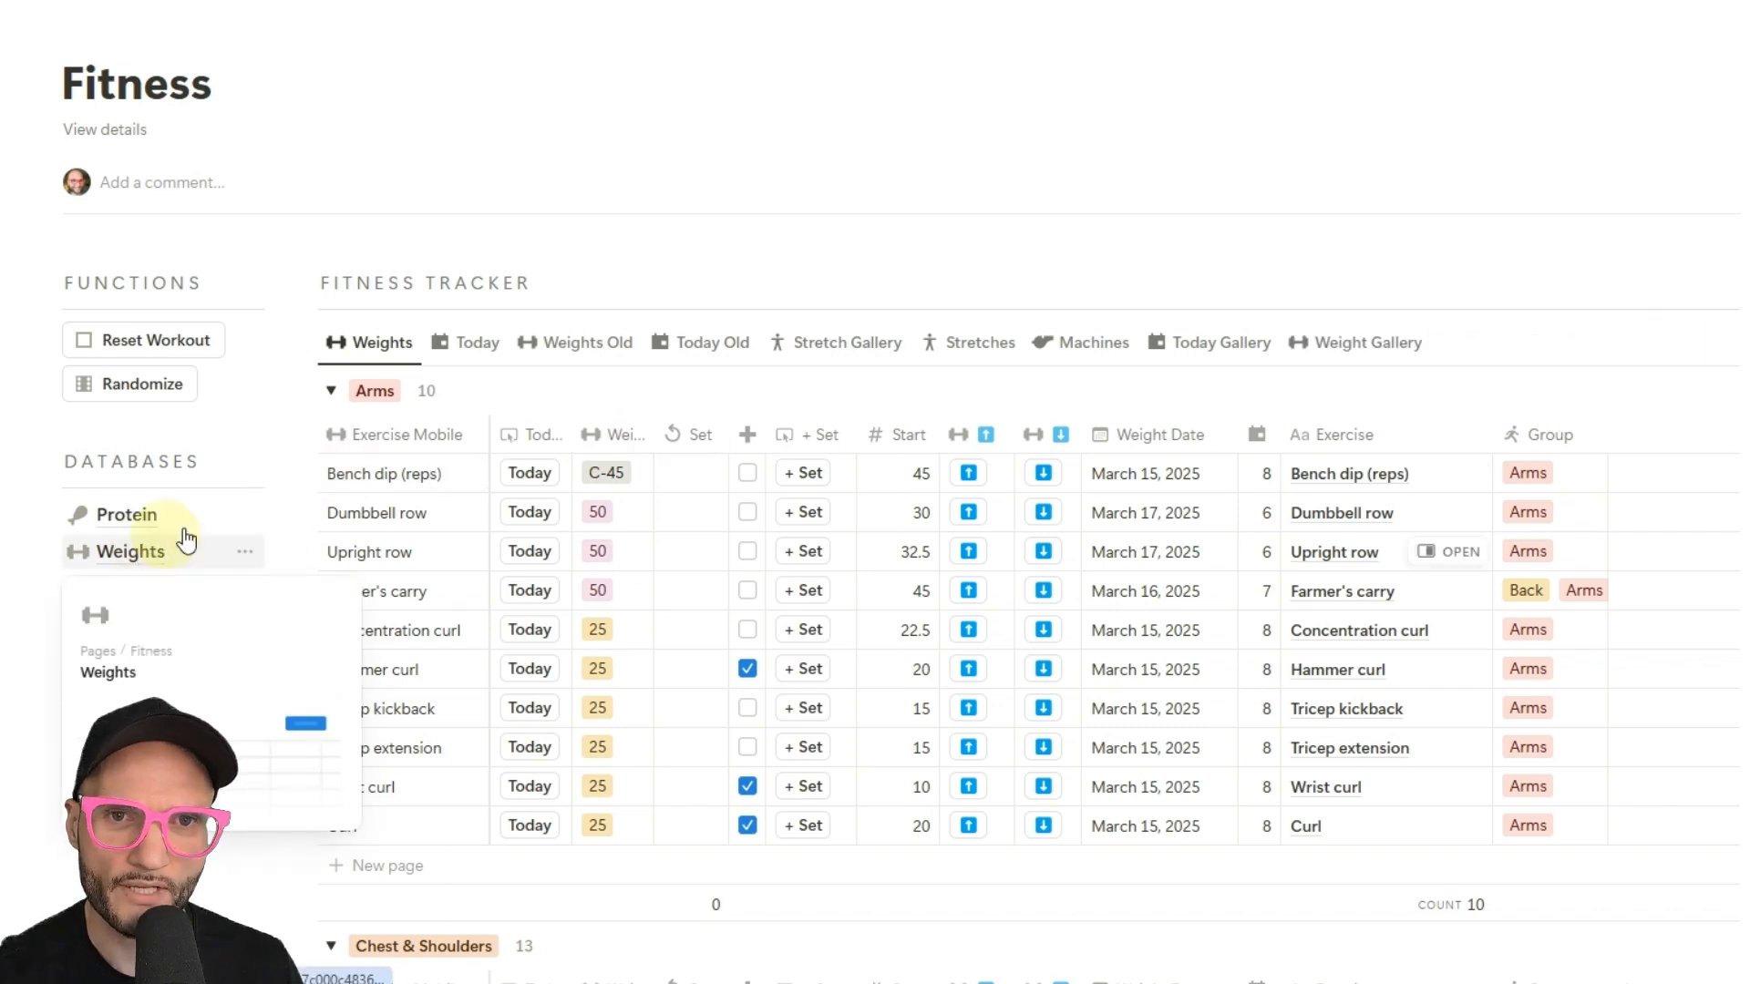
left_click(623, 443)
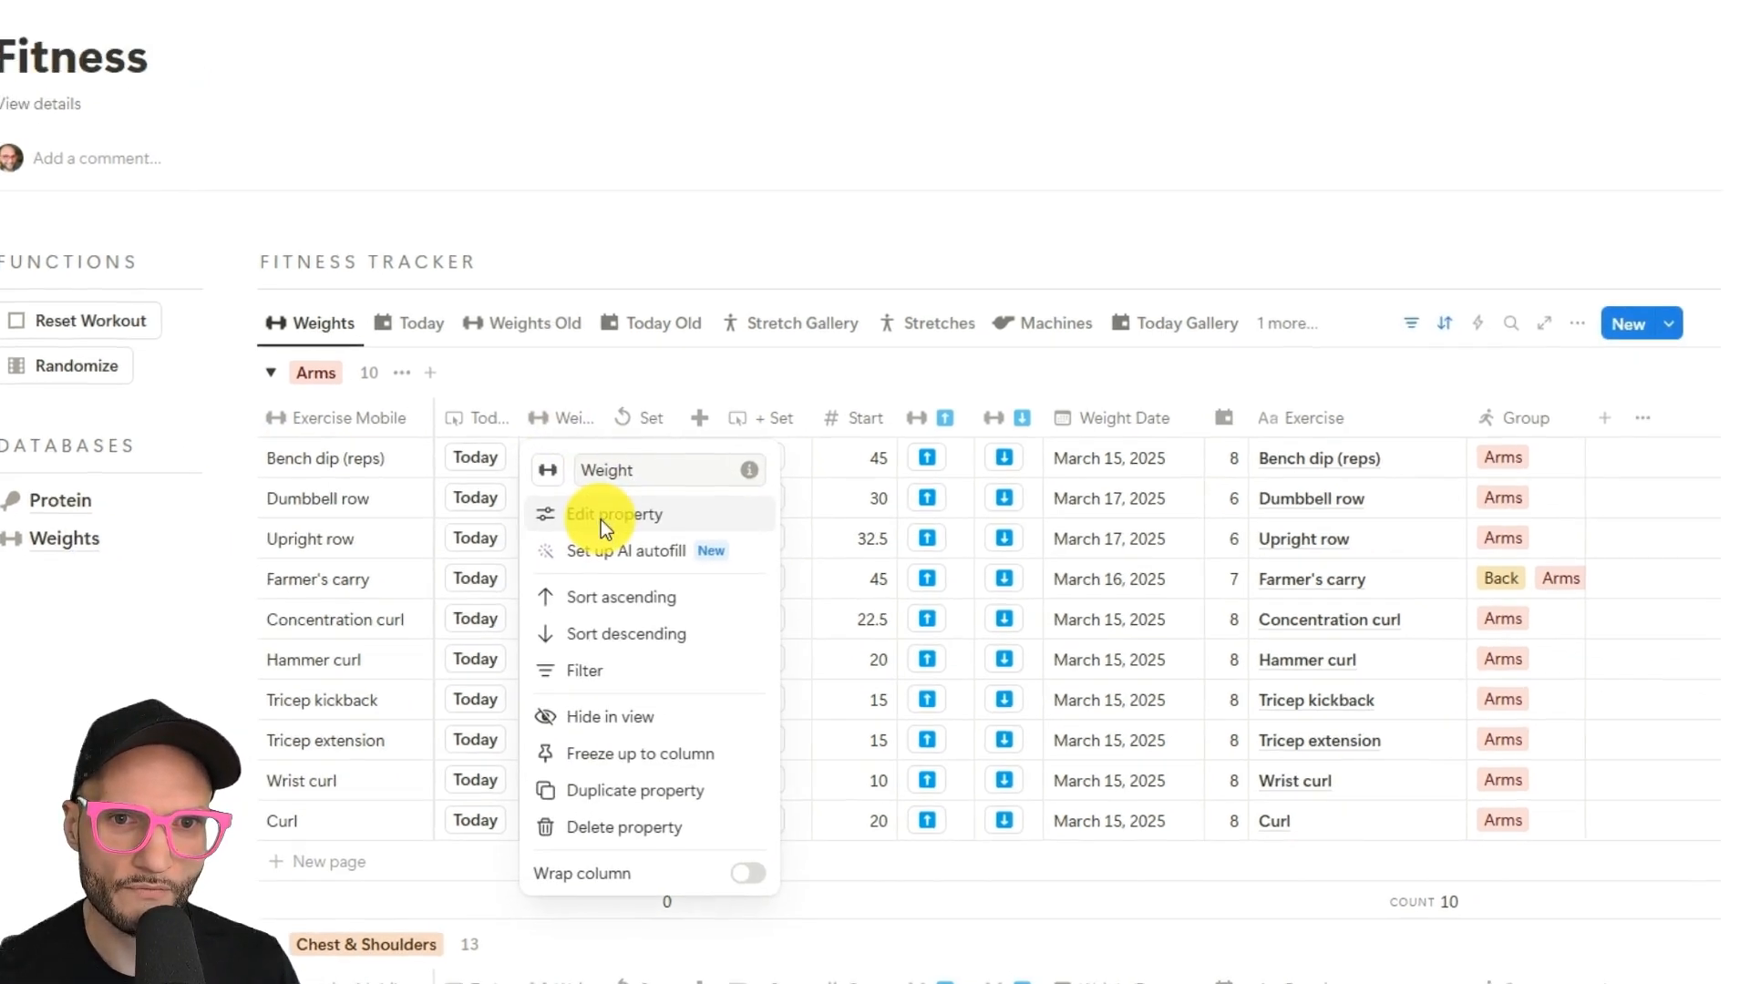
left_click(619, 521)
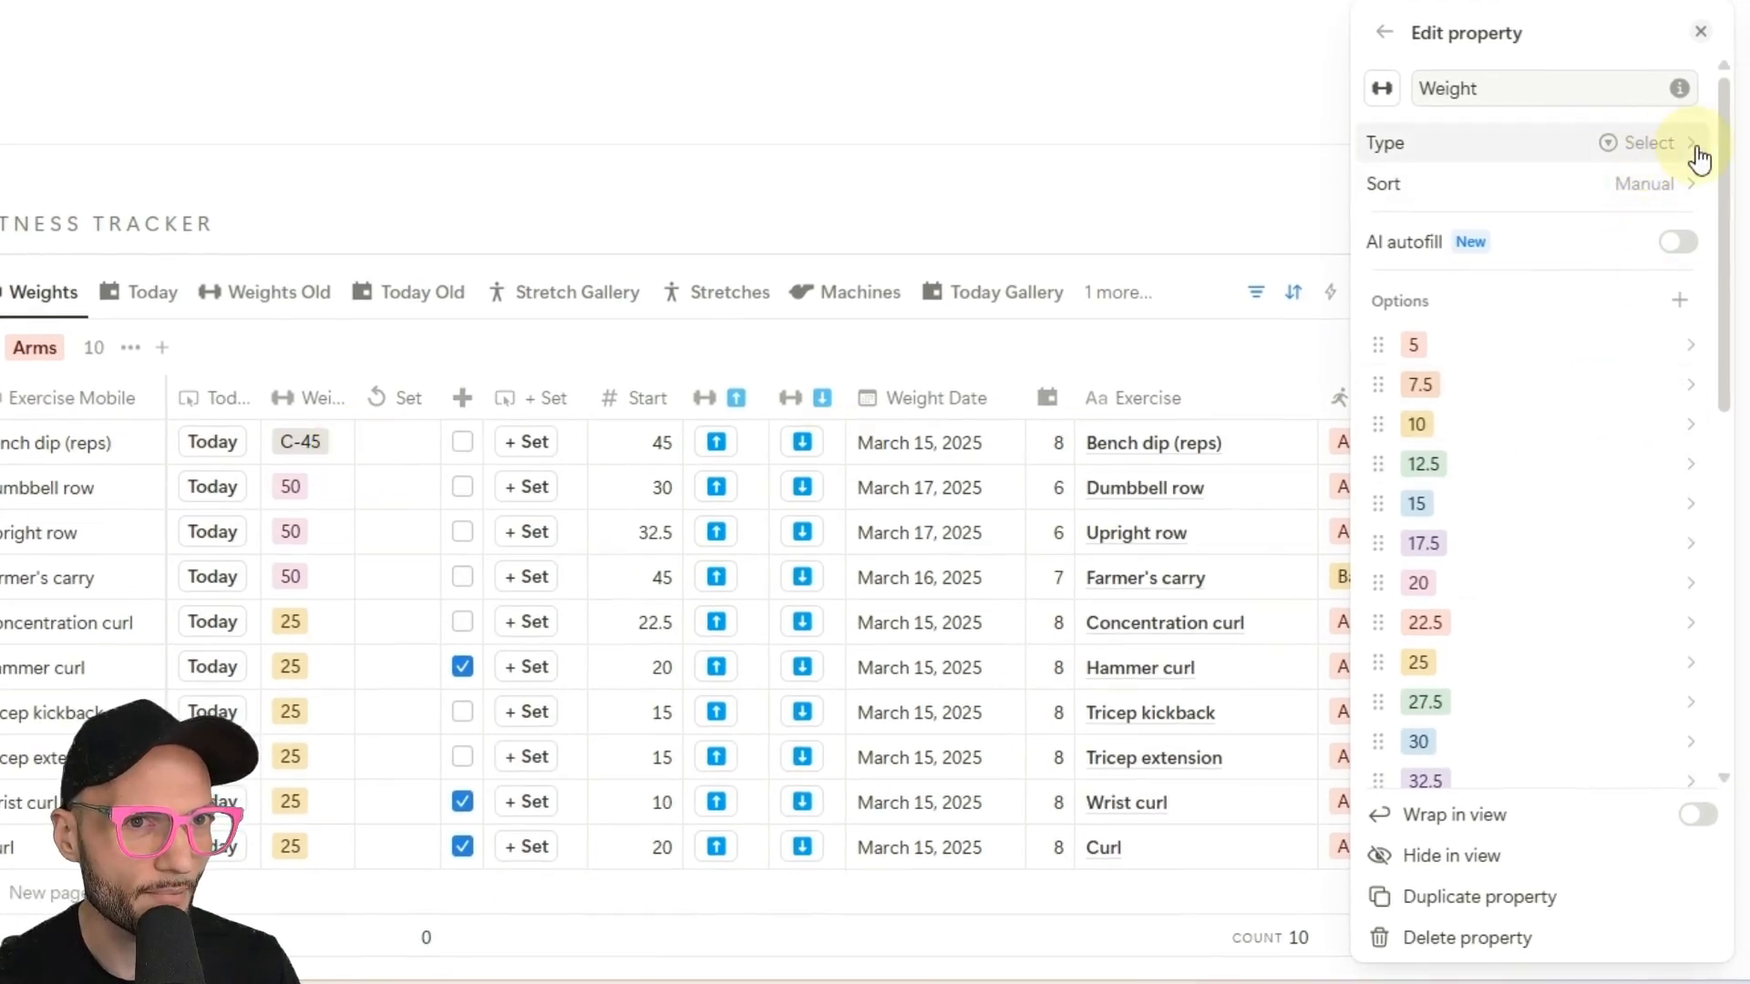
scroll(1504, 352, "down", 6)
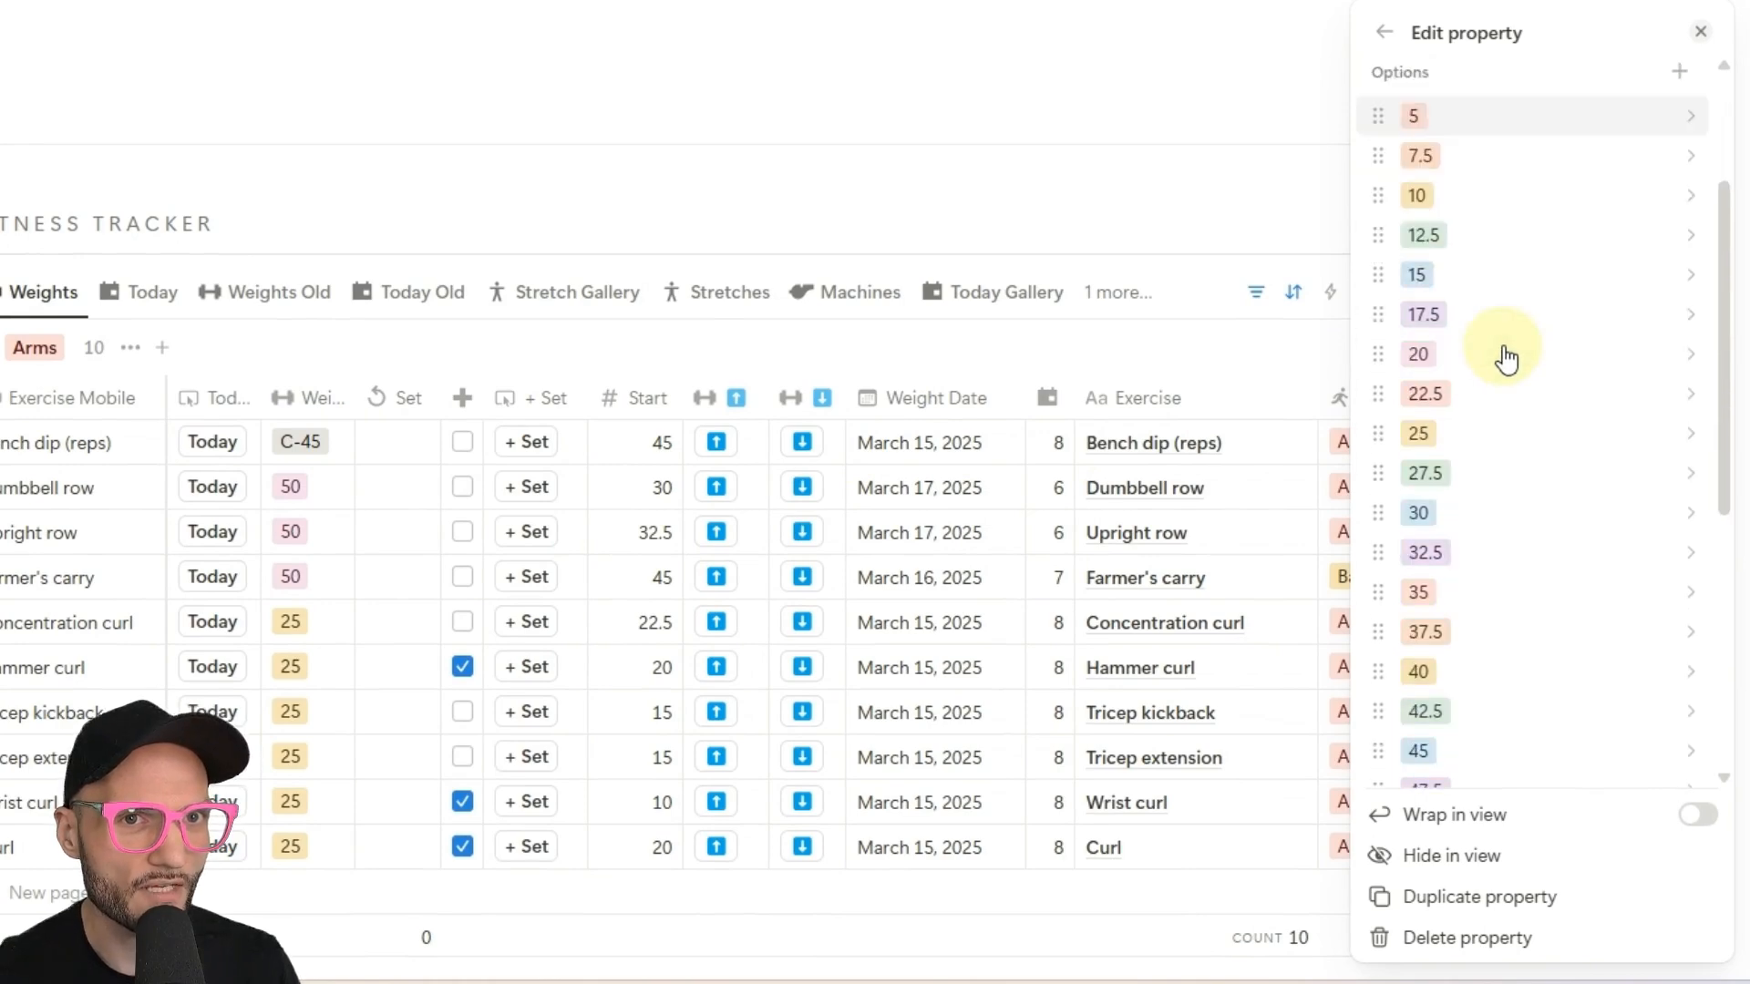
scroll(1508, 328, "down", 3)
scroll(1504, 371, "up", 10)
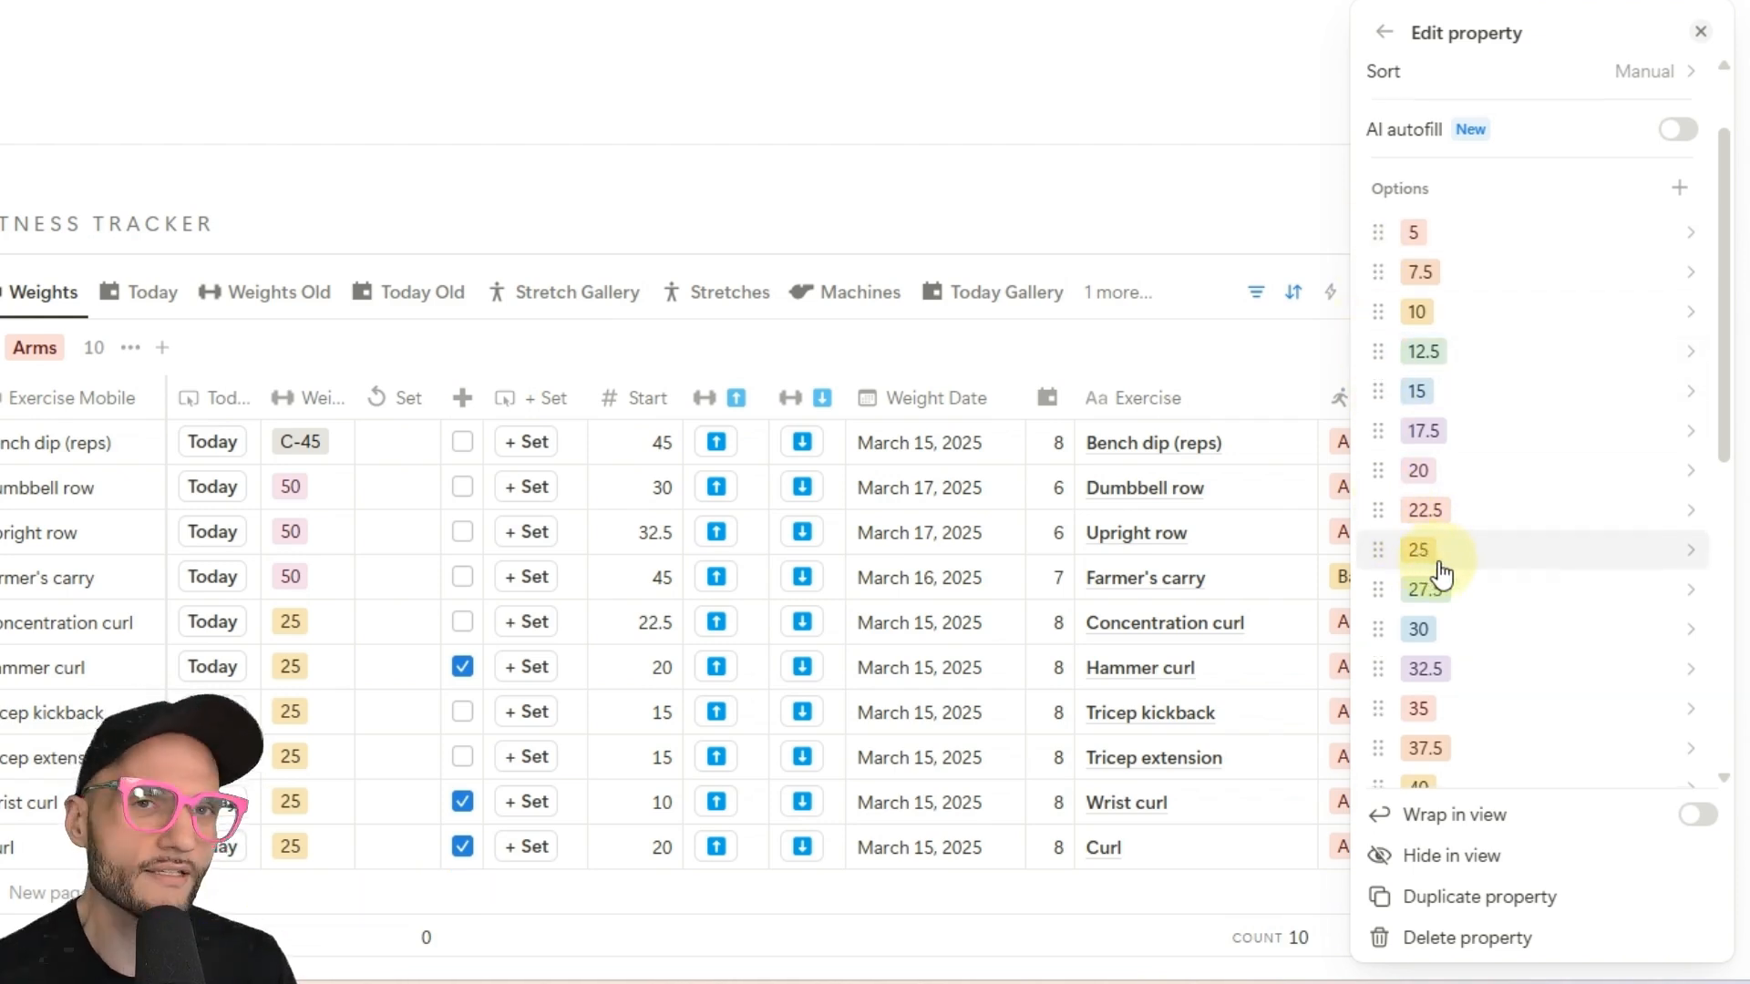
scroll(1522, 265, "down", 7)
scroll(1540, 201, "down", 1)
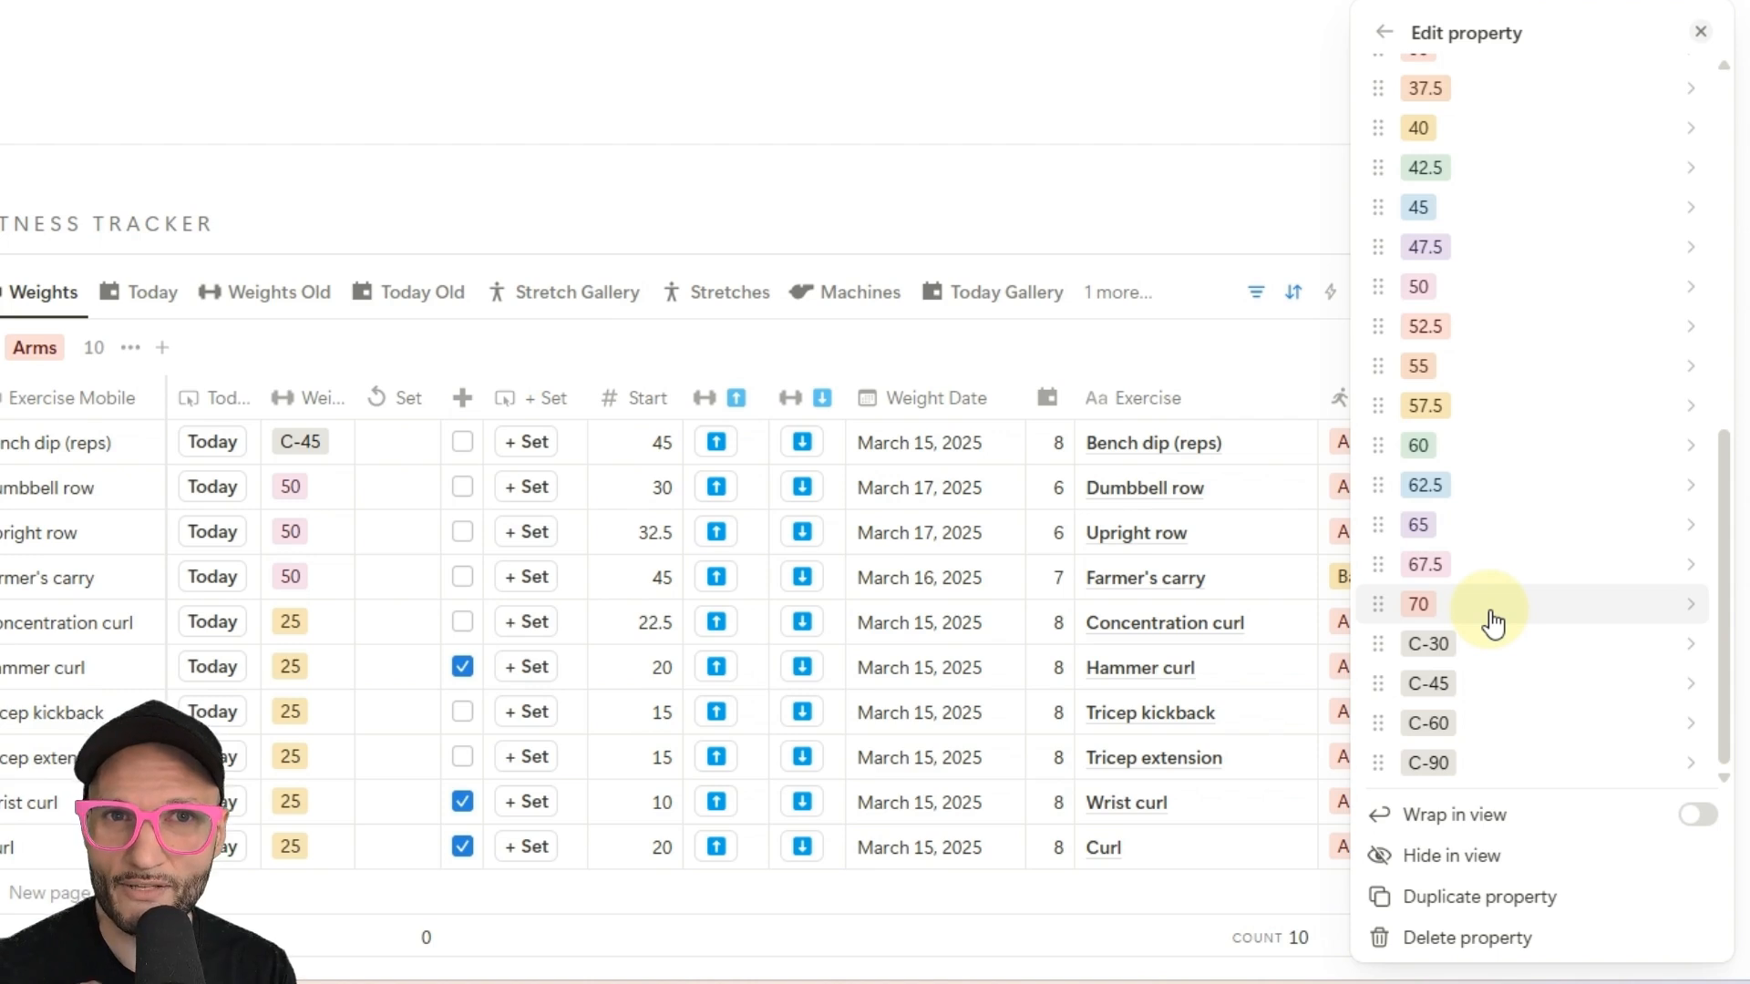
scroll(1522, 246, "up", 5)
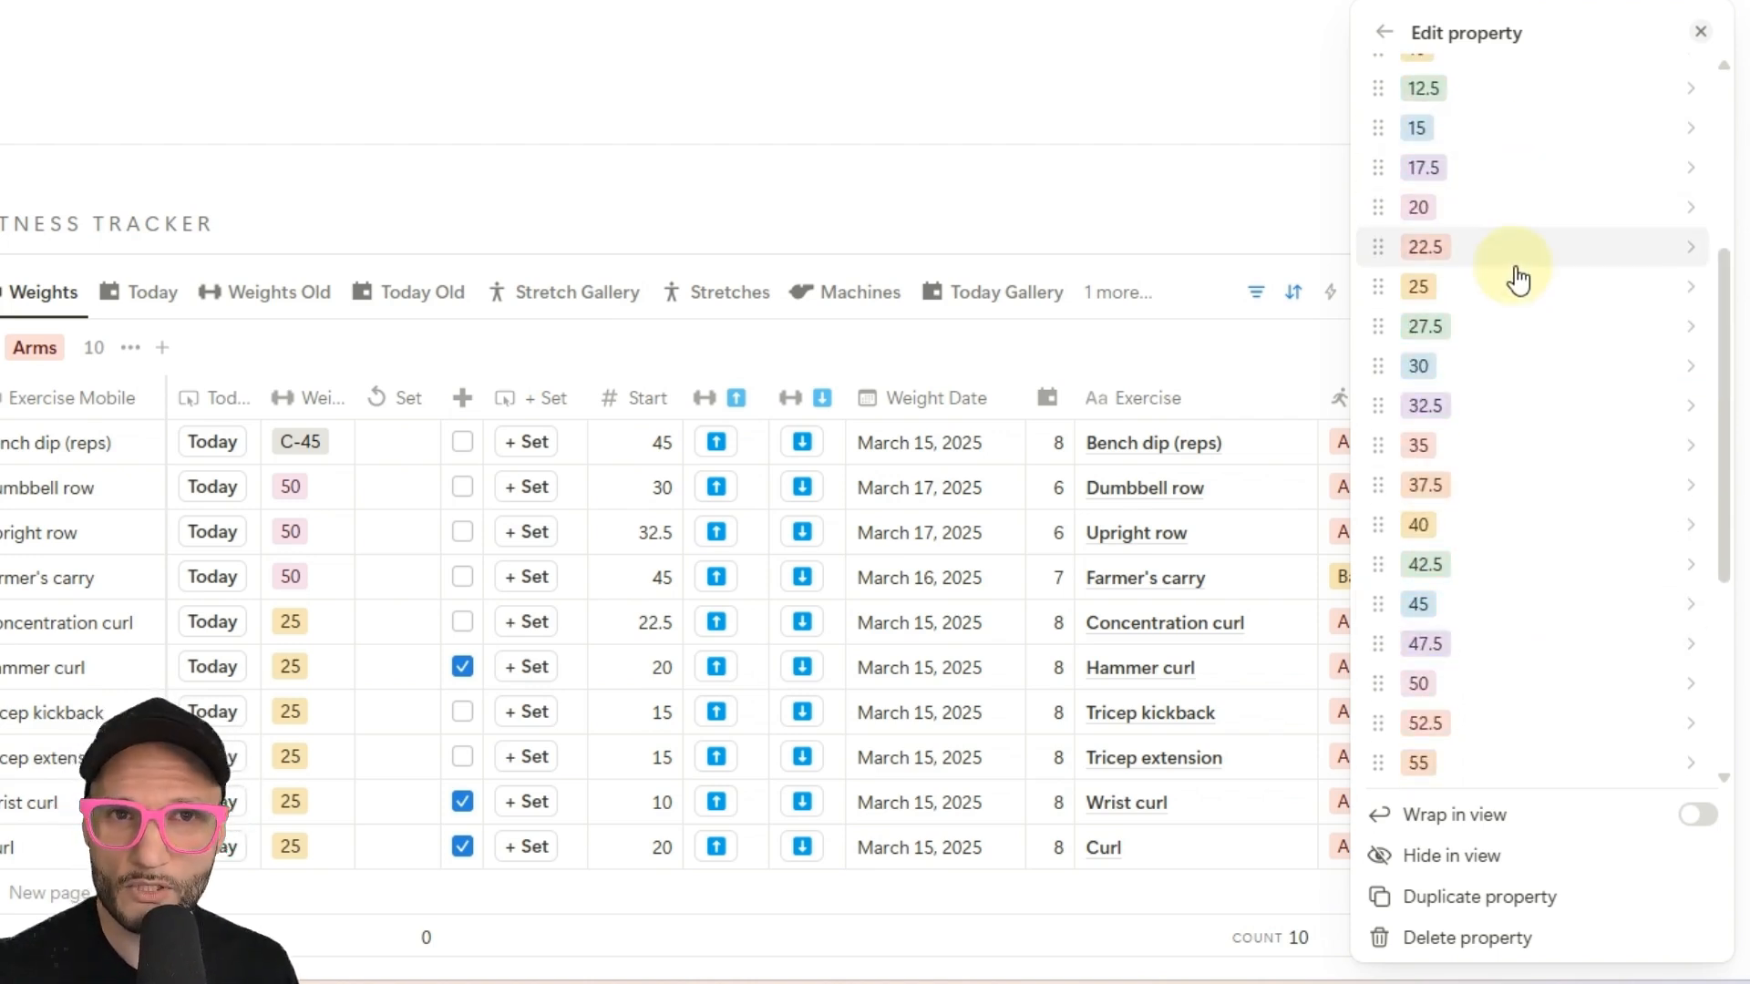
scroll(1523, 461, "down", 5)
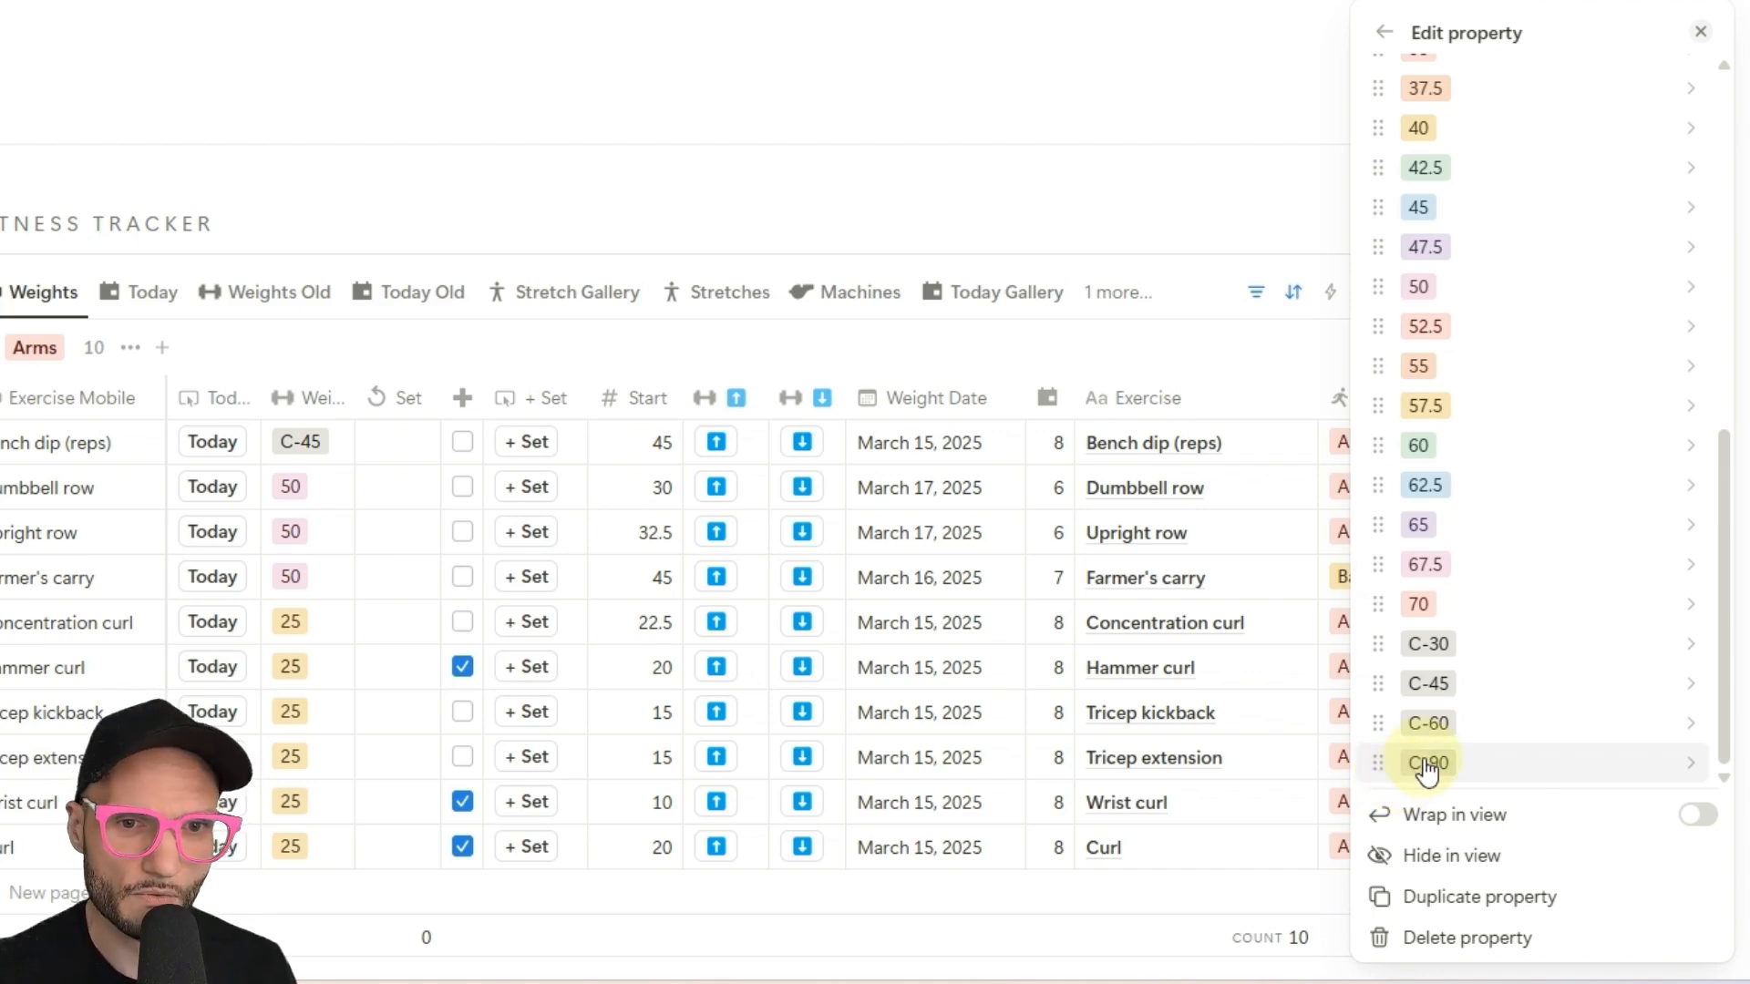
left_click(311, 452)
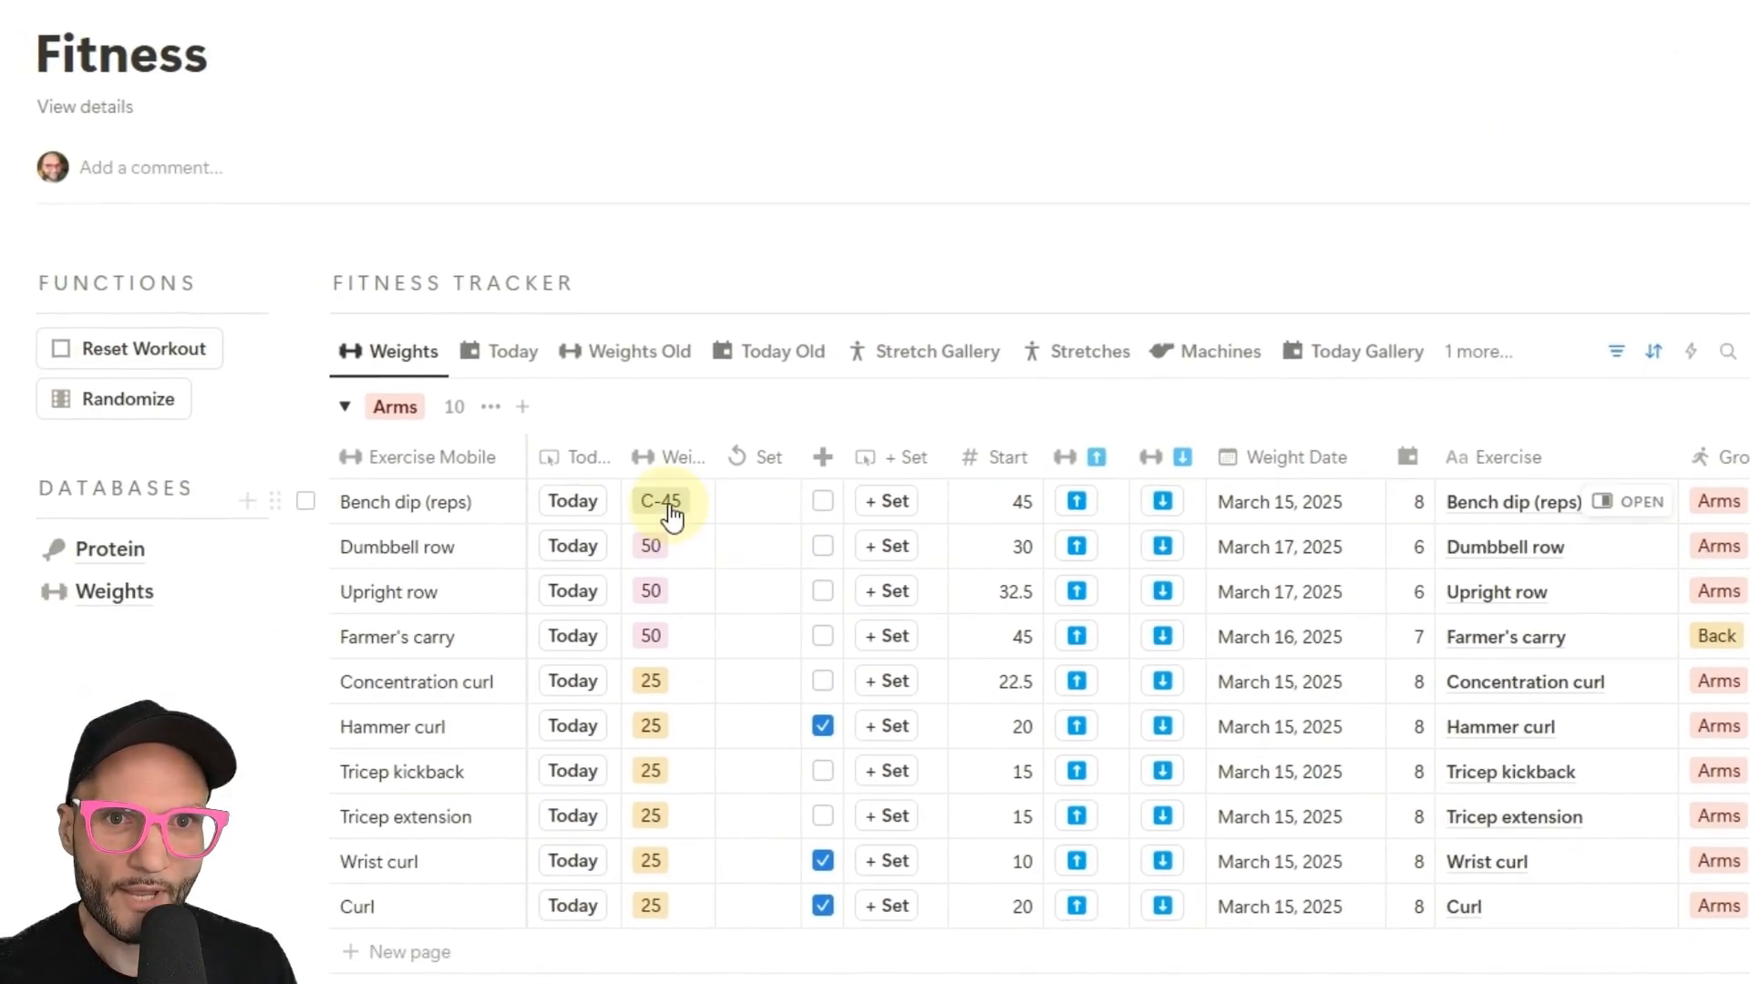
Step: Add an exercise named Test to the Arms group and set its weight to 20
scroll(388, 775, "down", 2)
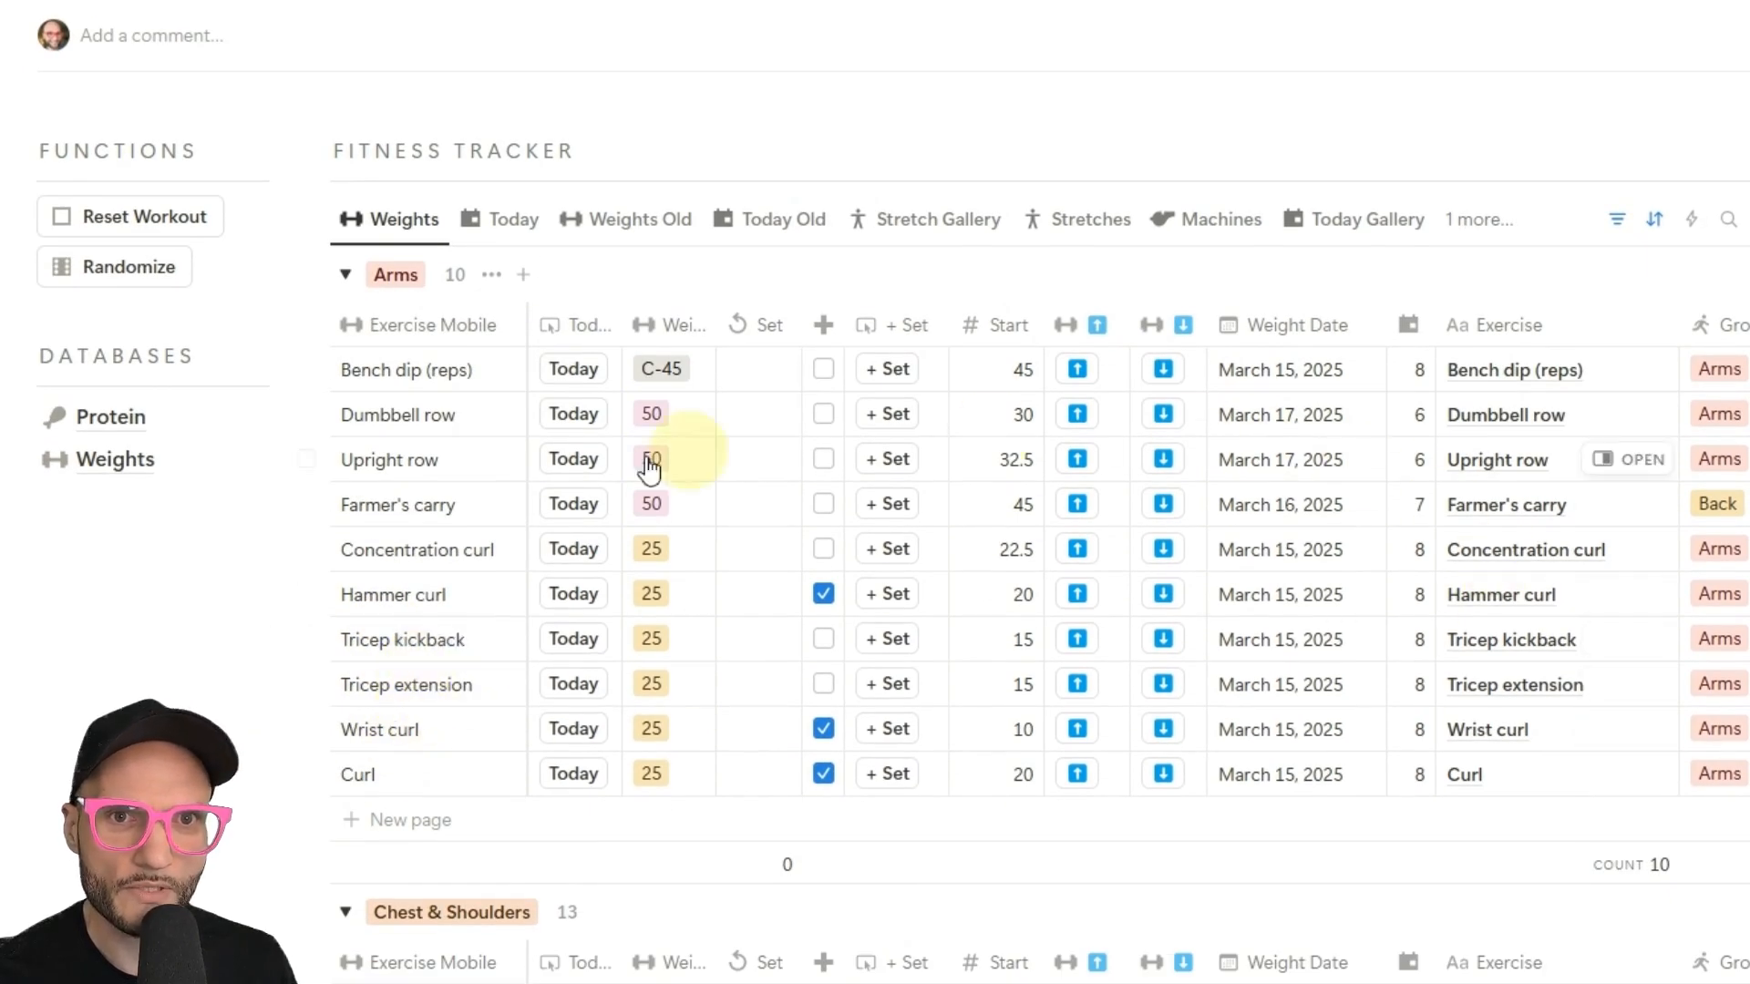
left_click(401, 825)
left_click(390, 821)
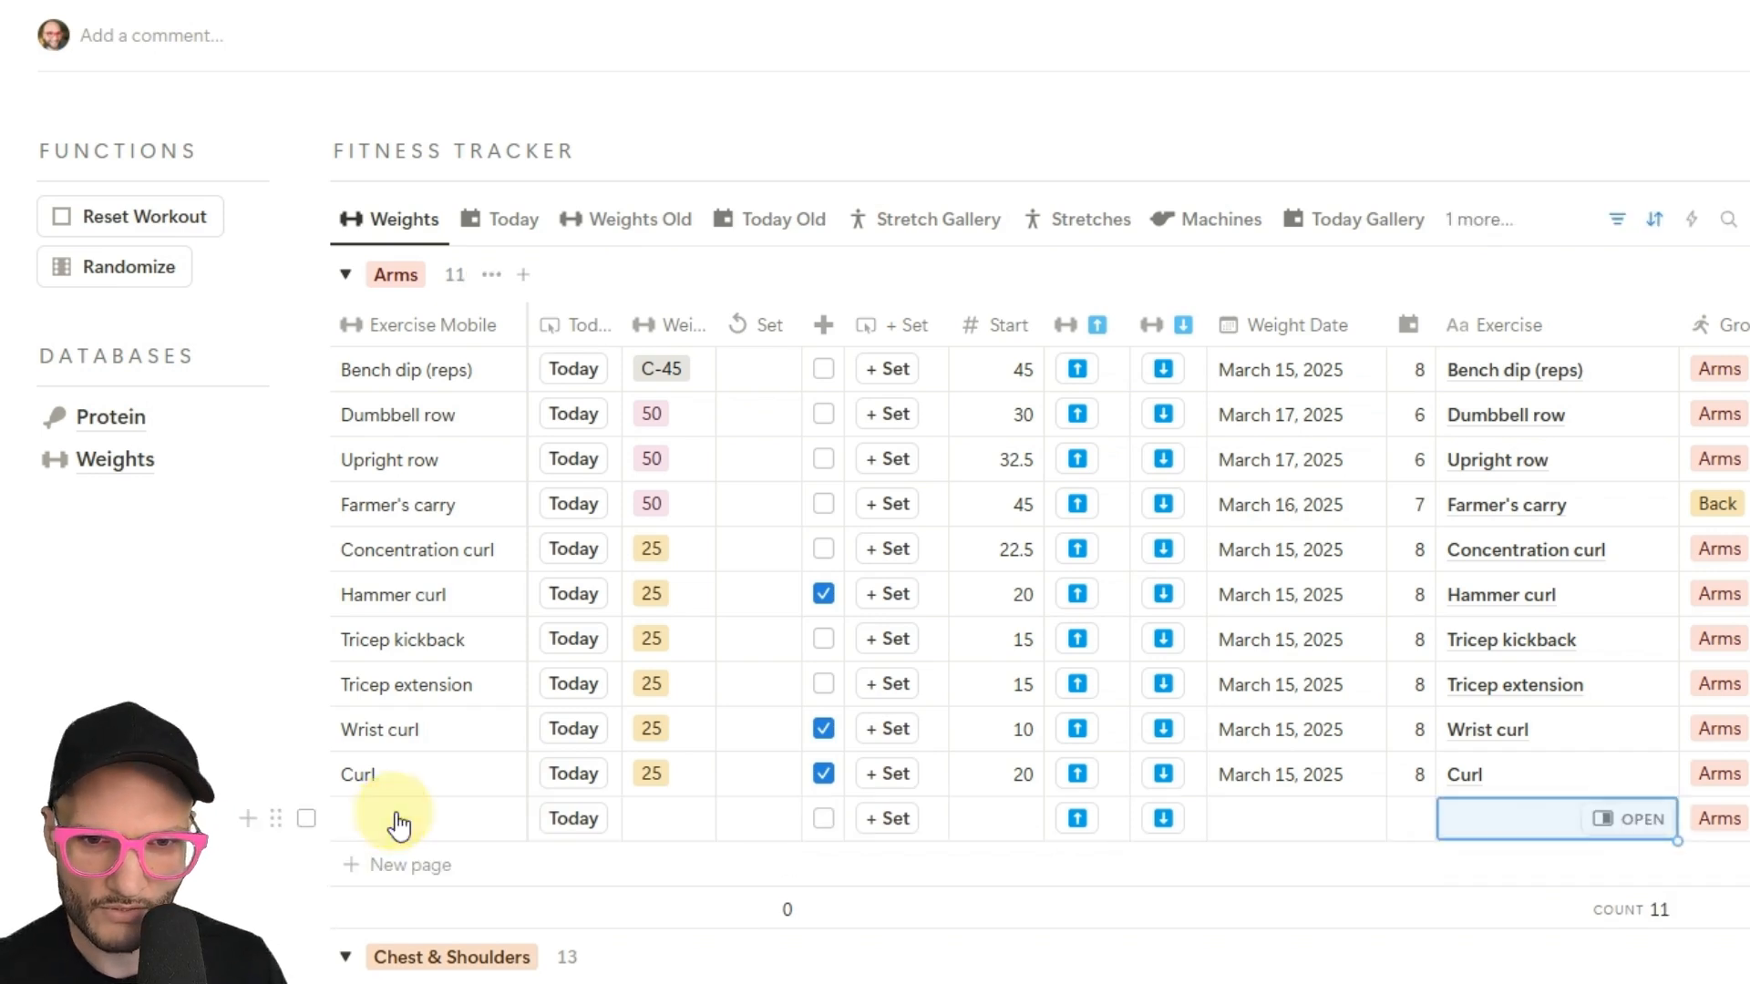
key("Escape")
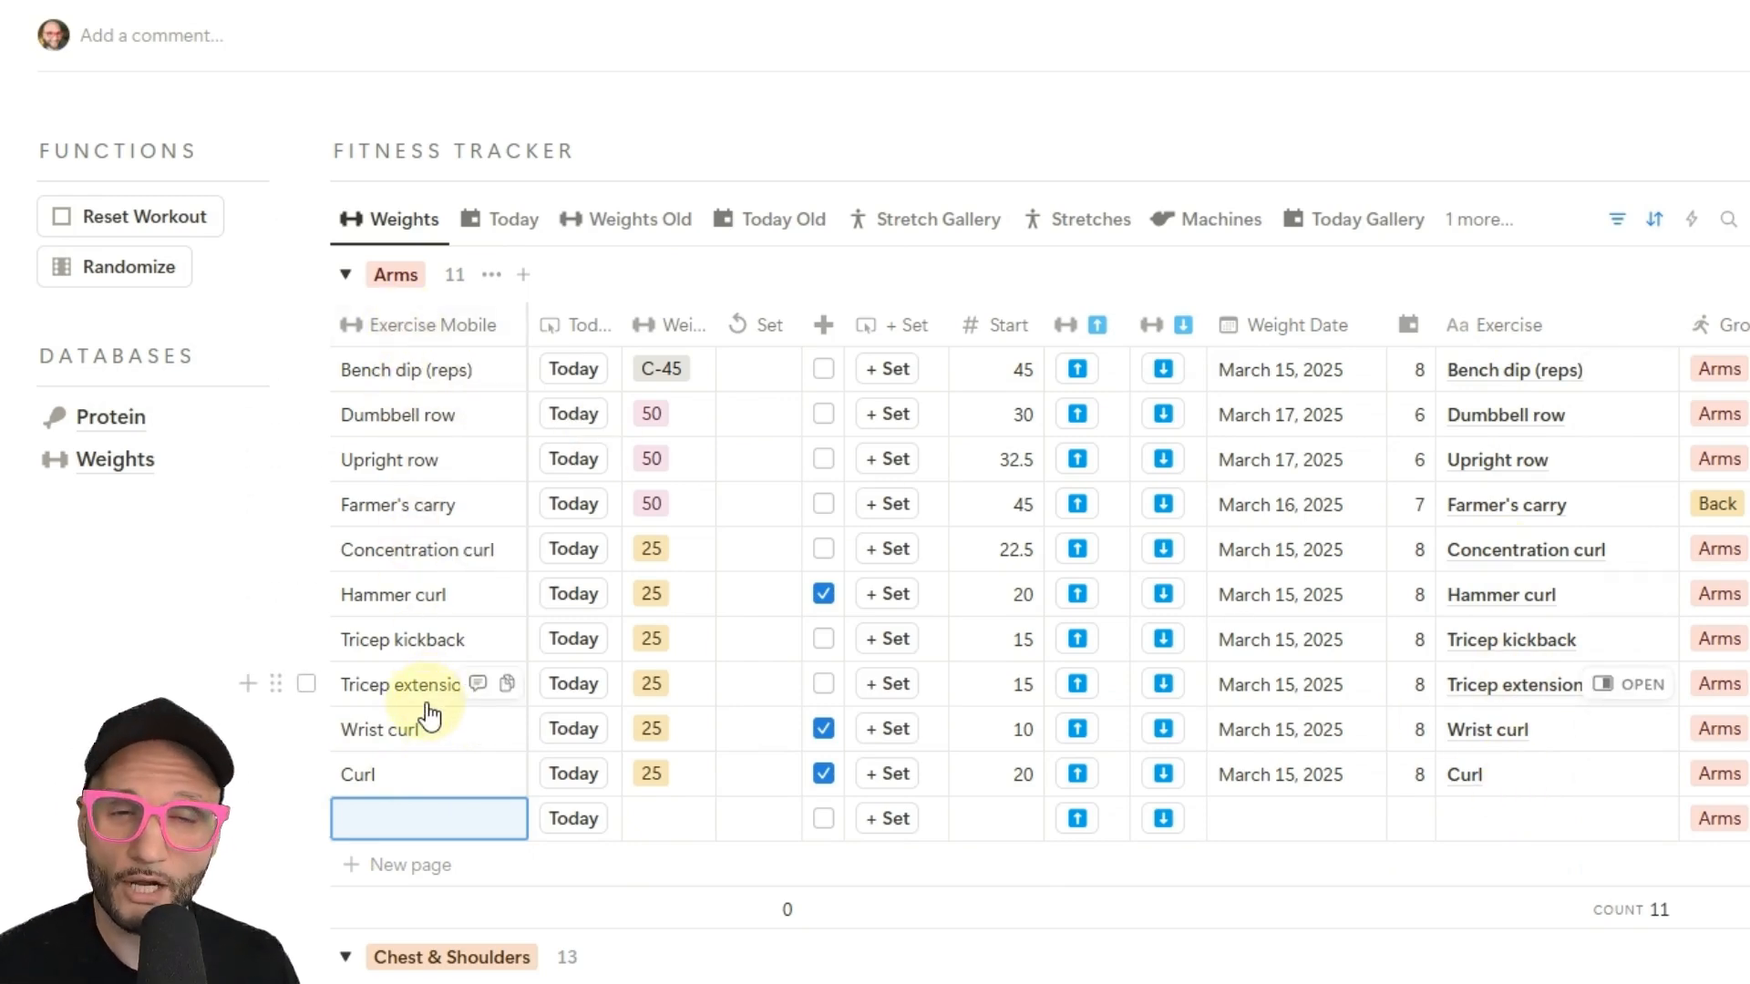
left_click(1487, 818)
type("Test")
key("Return")
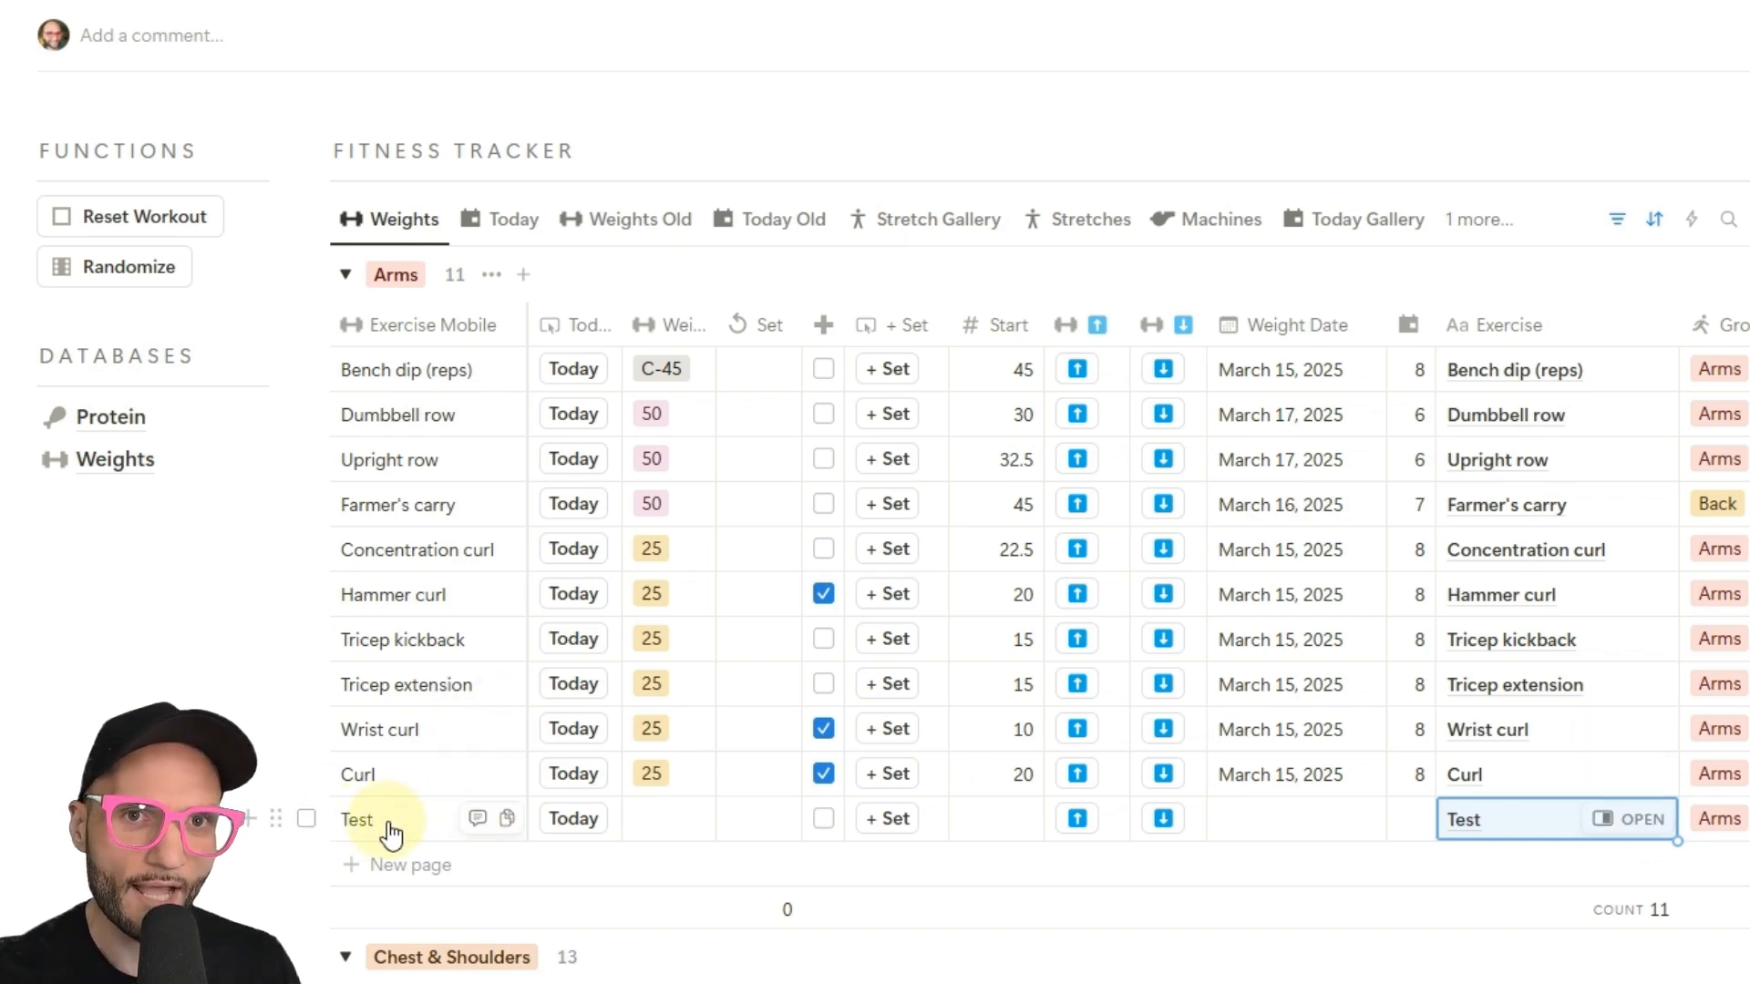
left_click(658, 827)
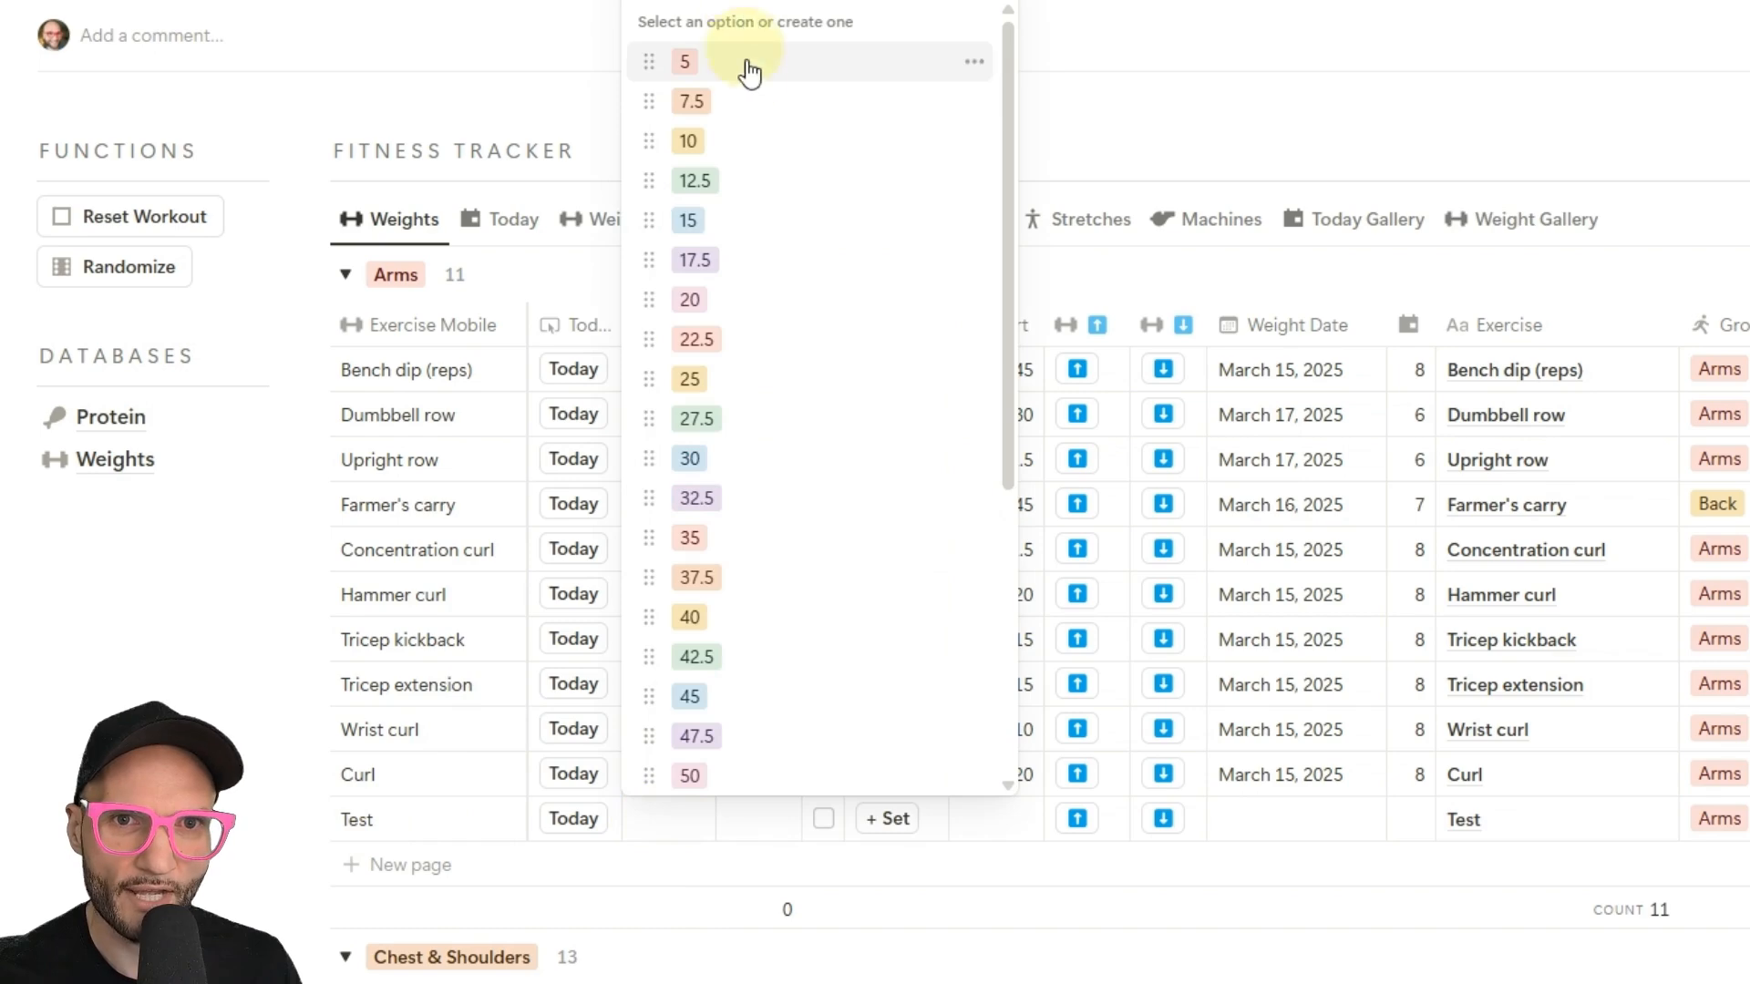
left_click(800, 306)
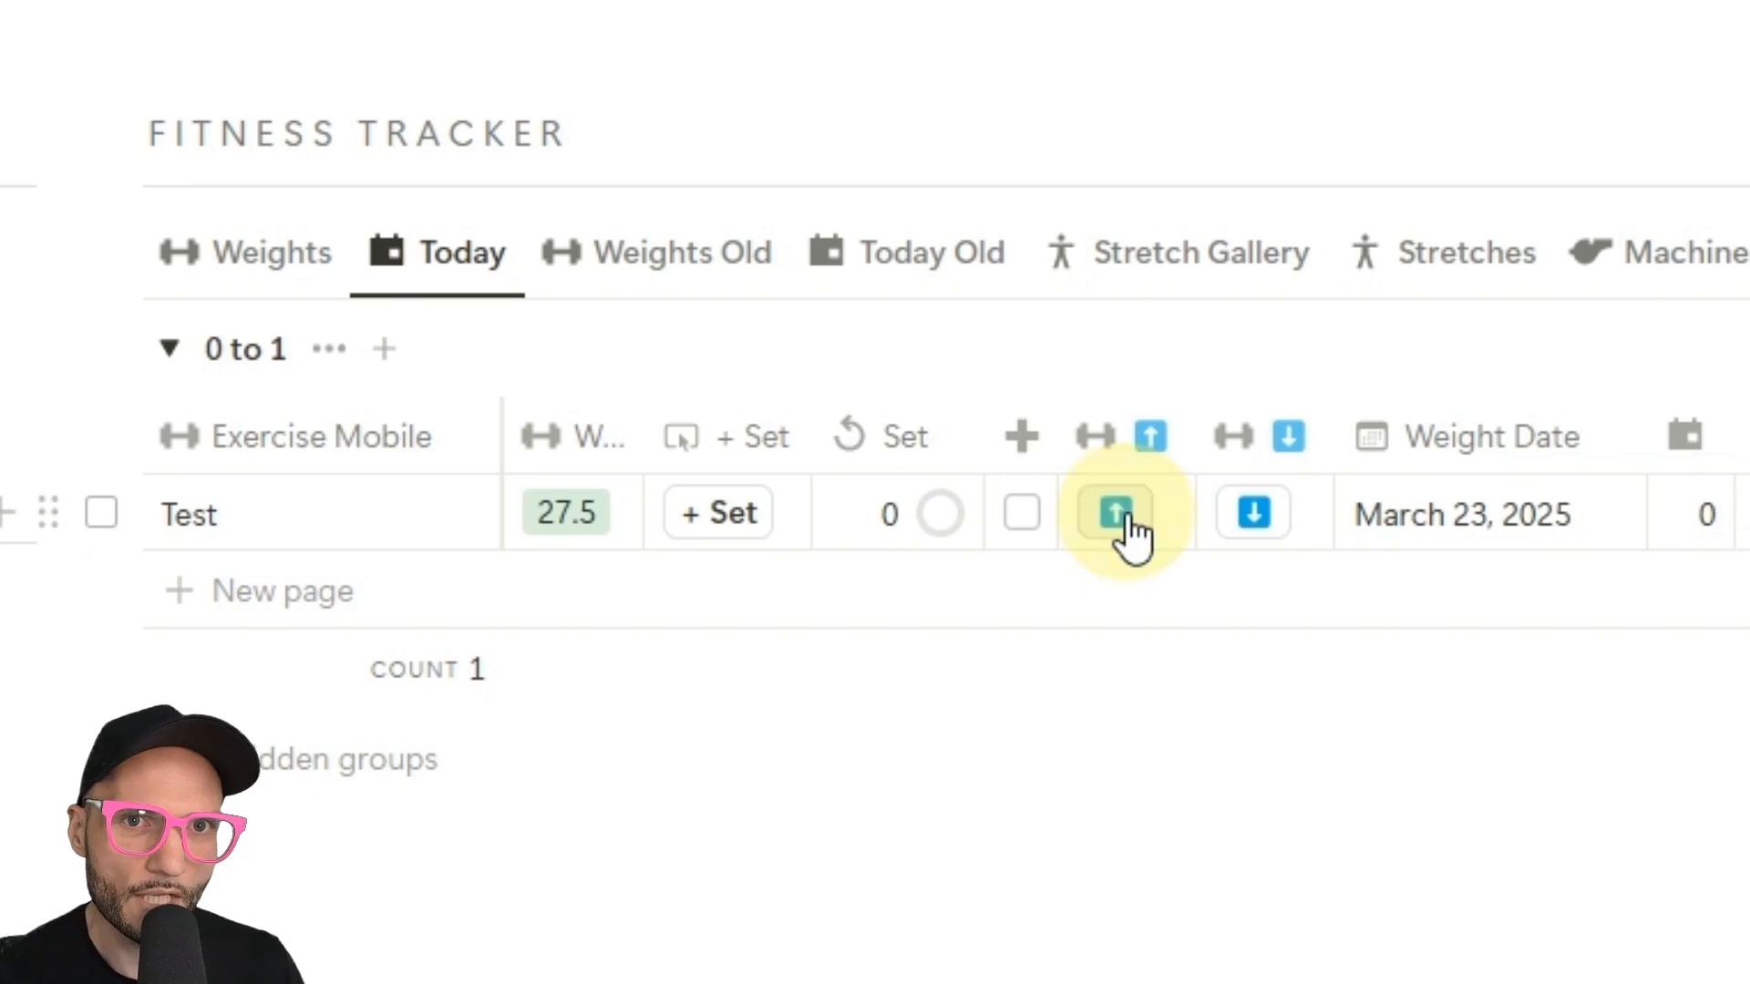
Step: In the Today view, step the Test exercise's weight up several increments, then back down to 25
left_click(1128, 517)
left_click(1129, 518)
left_click(1128, 518)
left_click(1129, 518)
left_click(1128, 518)
left_click(1129, 517)
left_click(1128, 518)
left_click(1253, 516)
left_click(1255, 516)
left_click(1254, 516)
left_click(1255, 516)
left_click(1255, 516)
left_click(1254, 516)
left_click(1254, 516)
left_click(1254, 516)
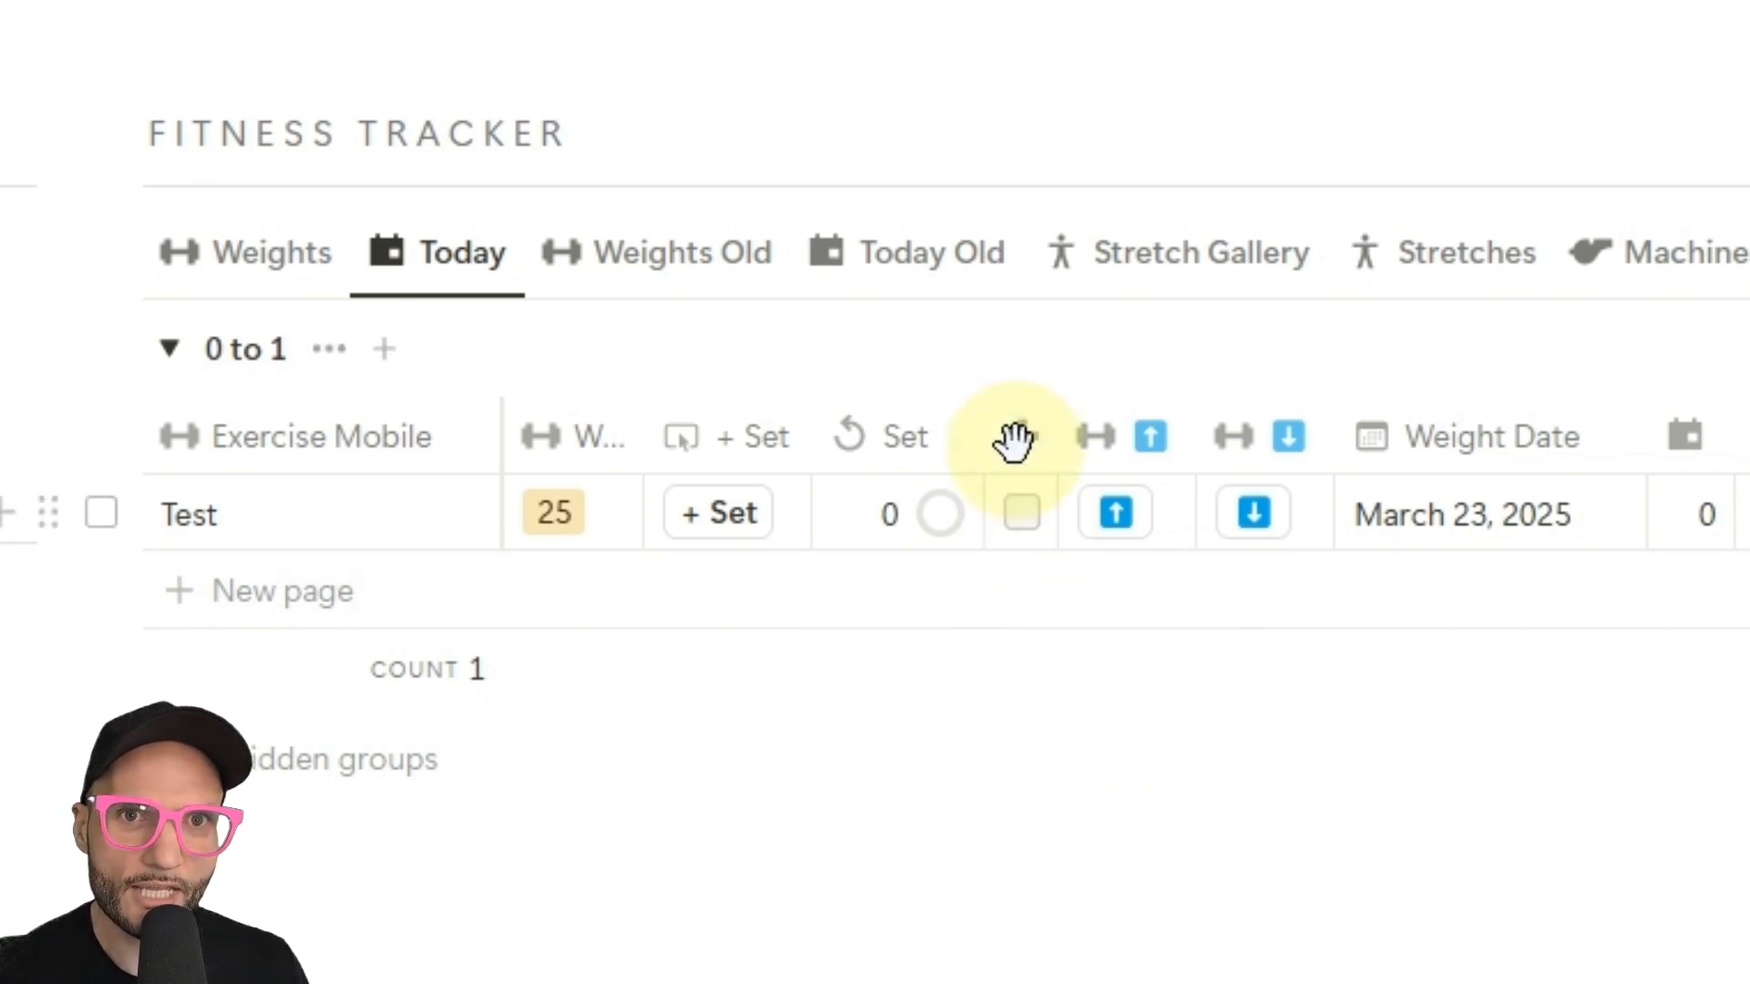
Step: Flag the Test exercise in the plus checkbox column, then raise its weight one increment to 27.5
left_click(1024, 537)
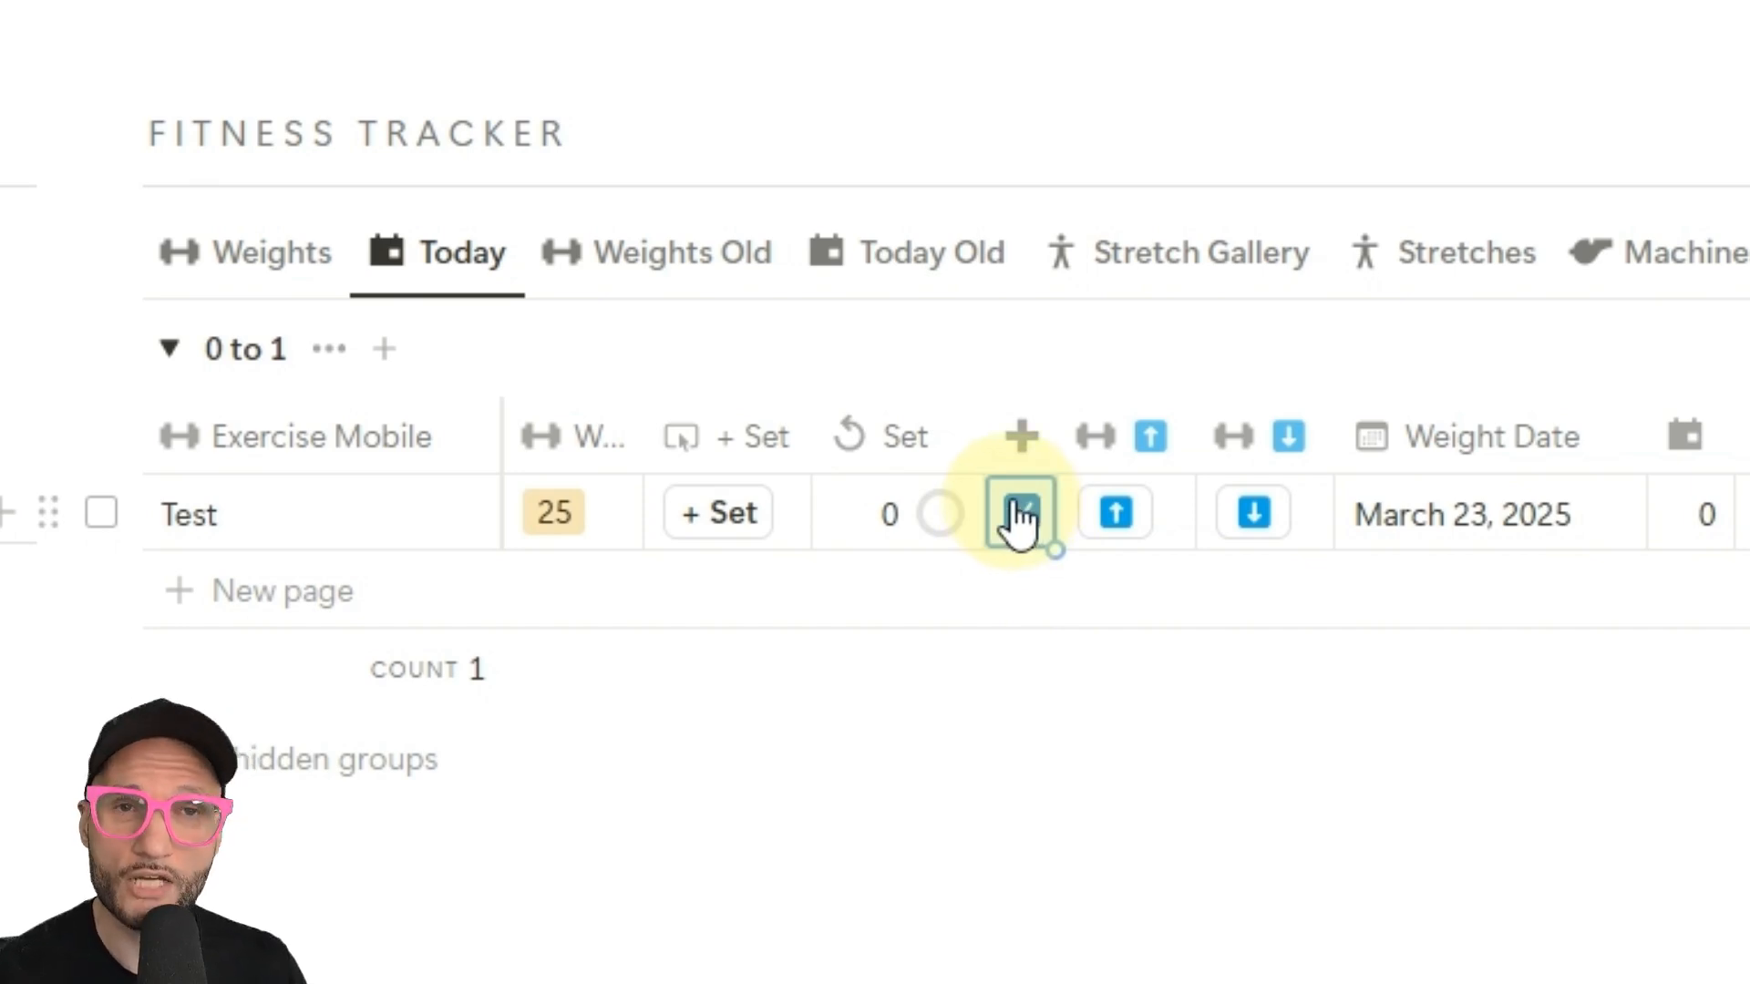
left_click(1126, 534)
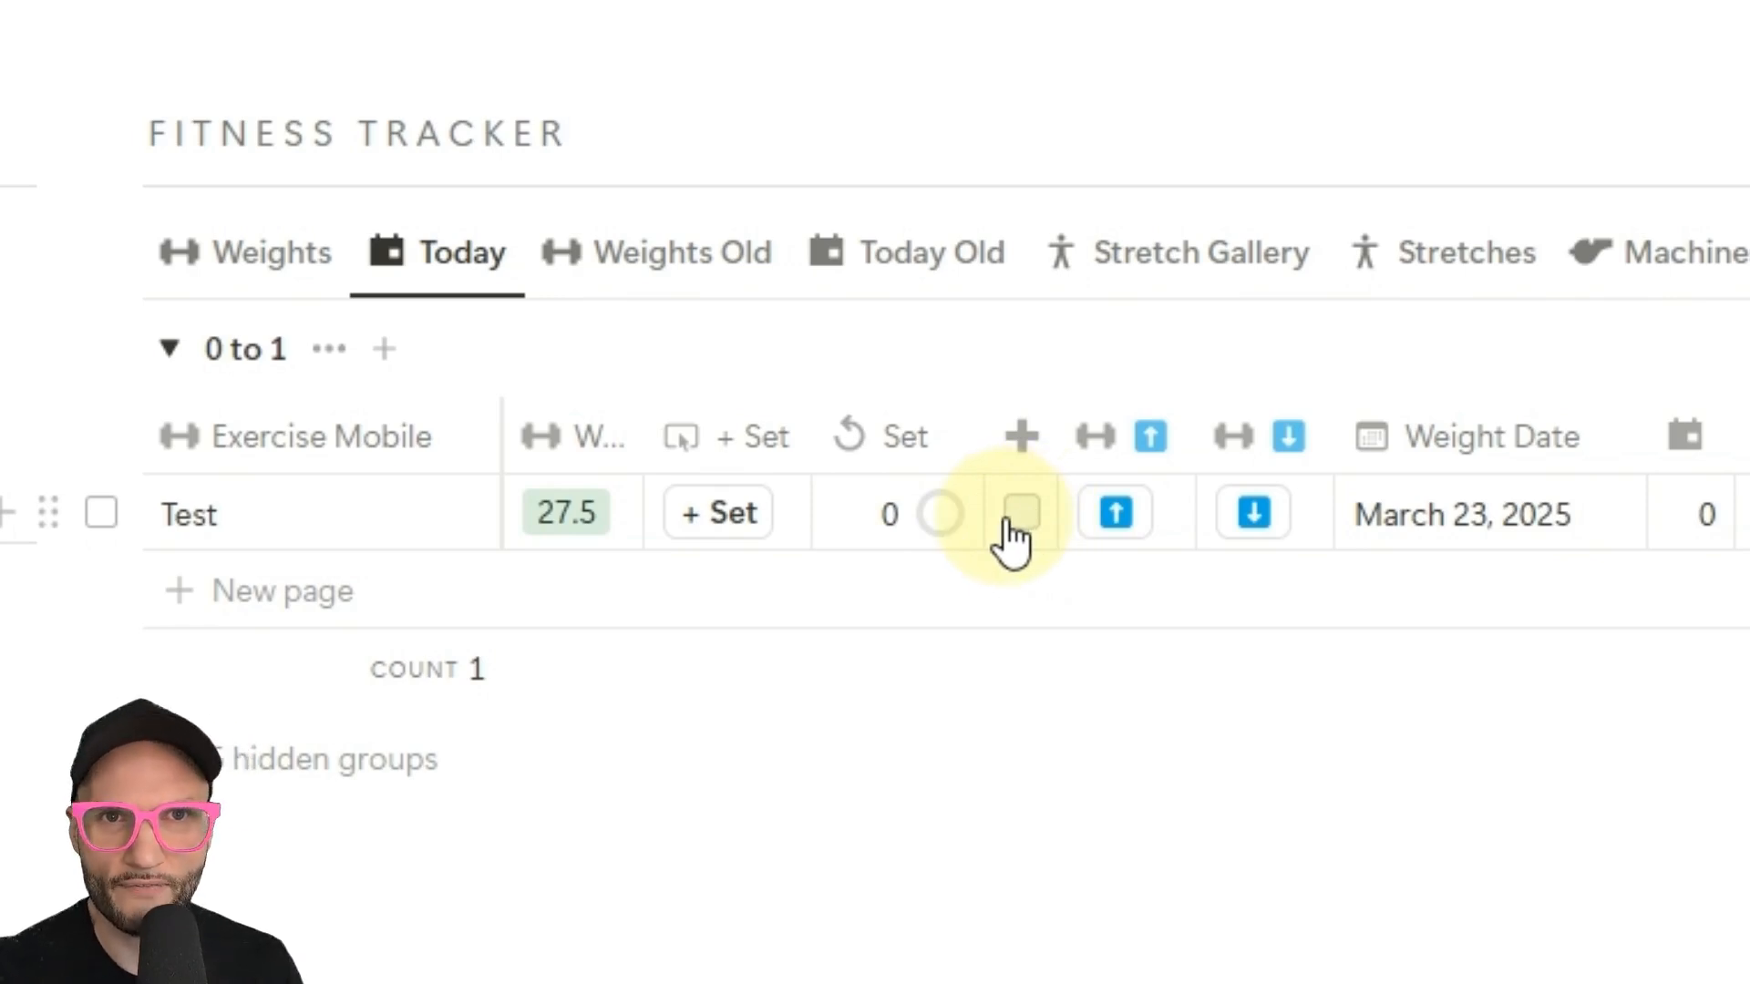
Step: Open the automation of the weight-increase button property and examine the full ifs formula that edits Weight
left_click(1137, 436)
left_click(1176, 711)
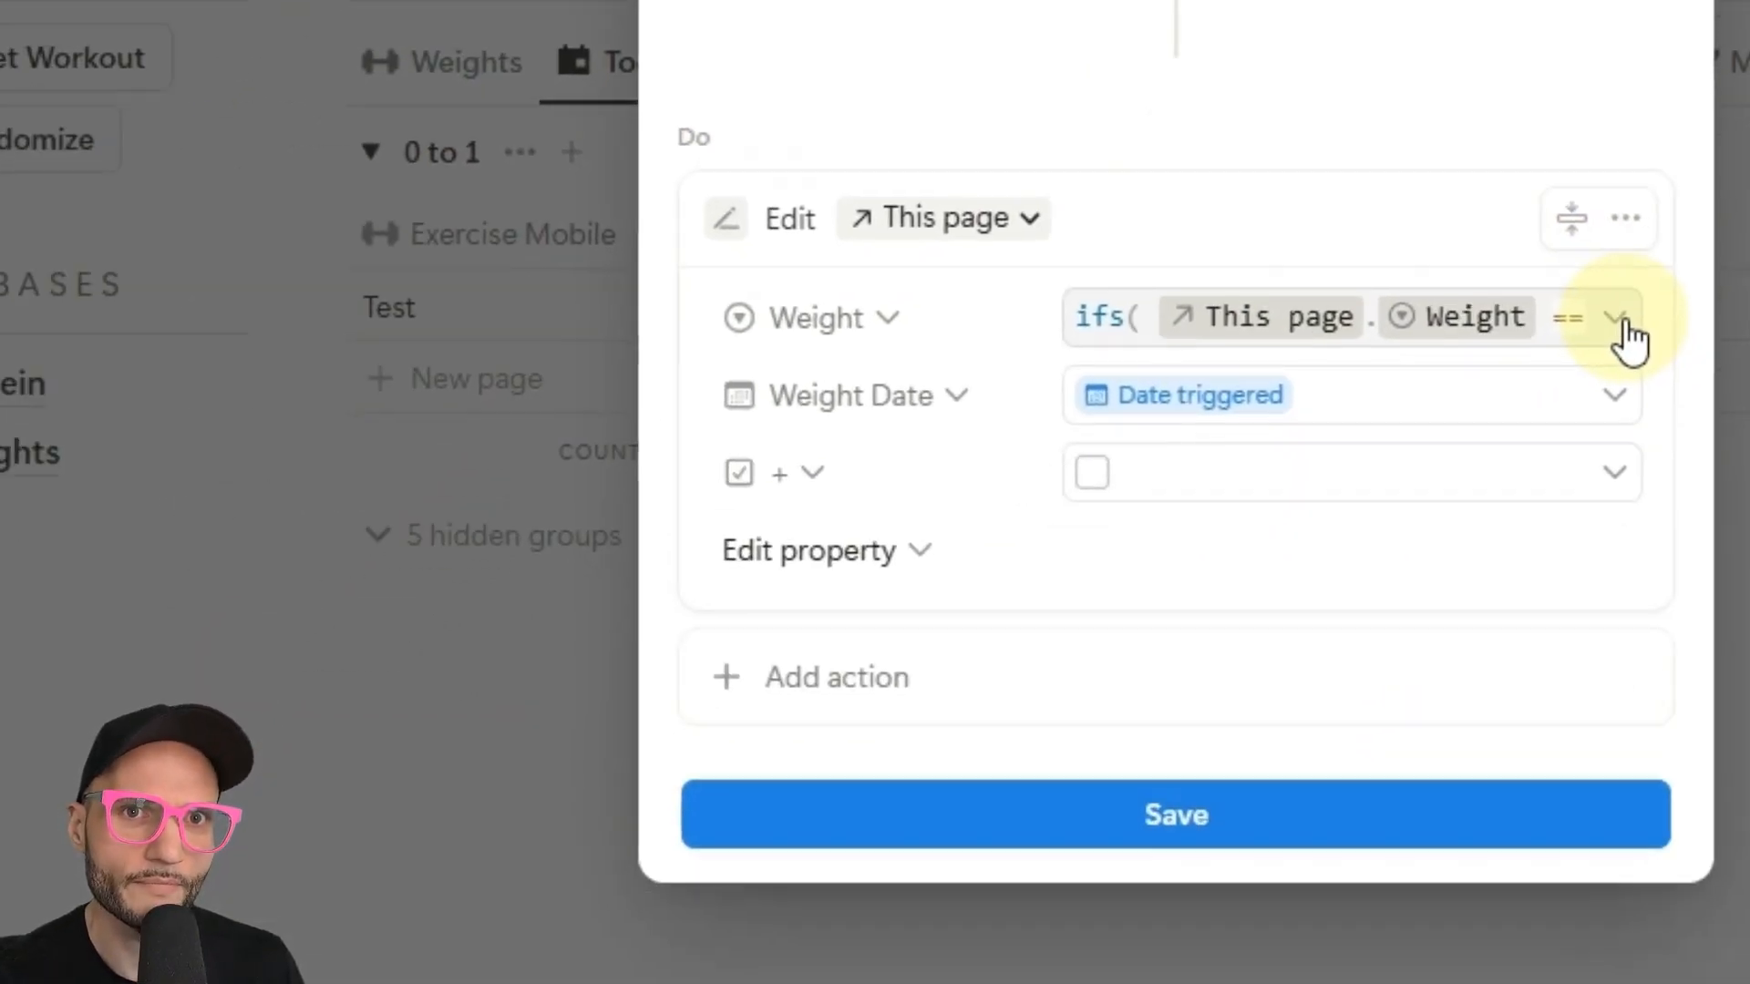
left_click(1495, 526)
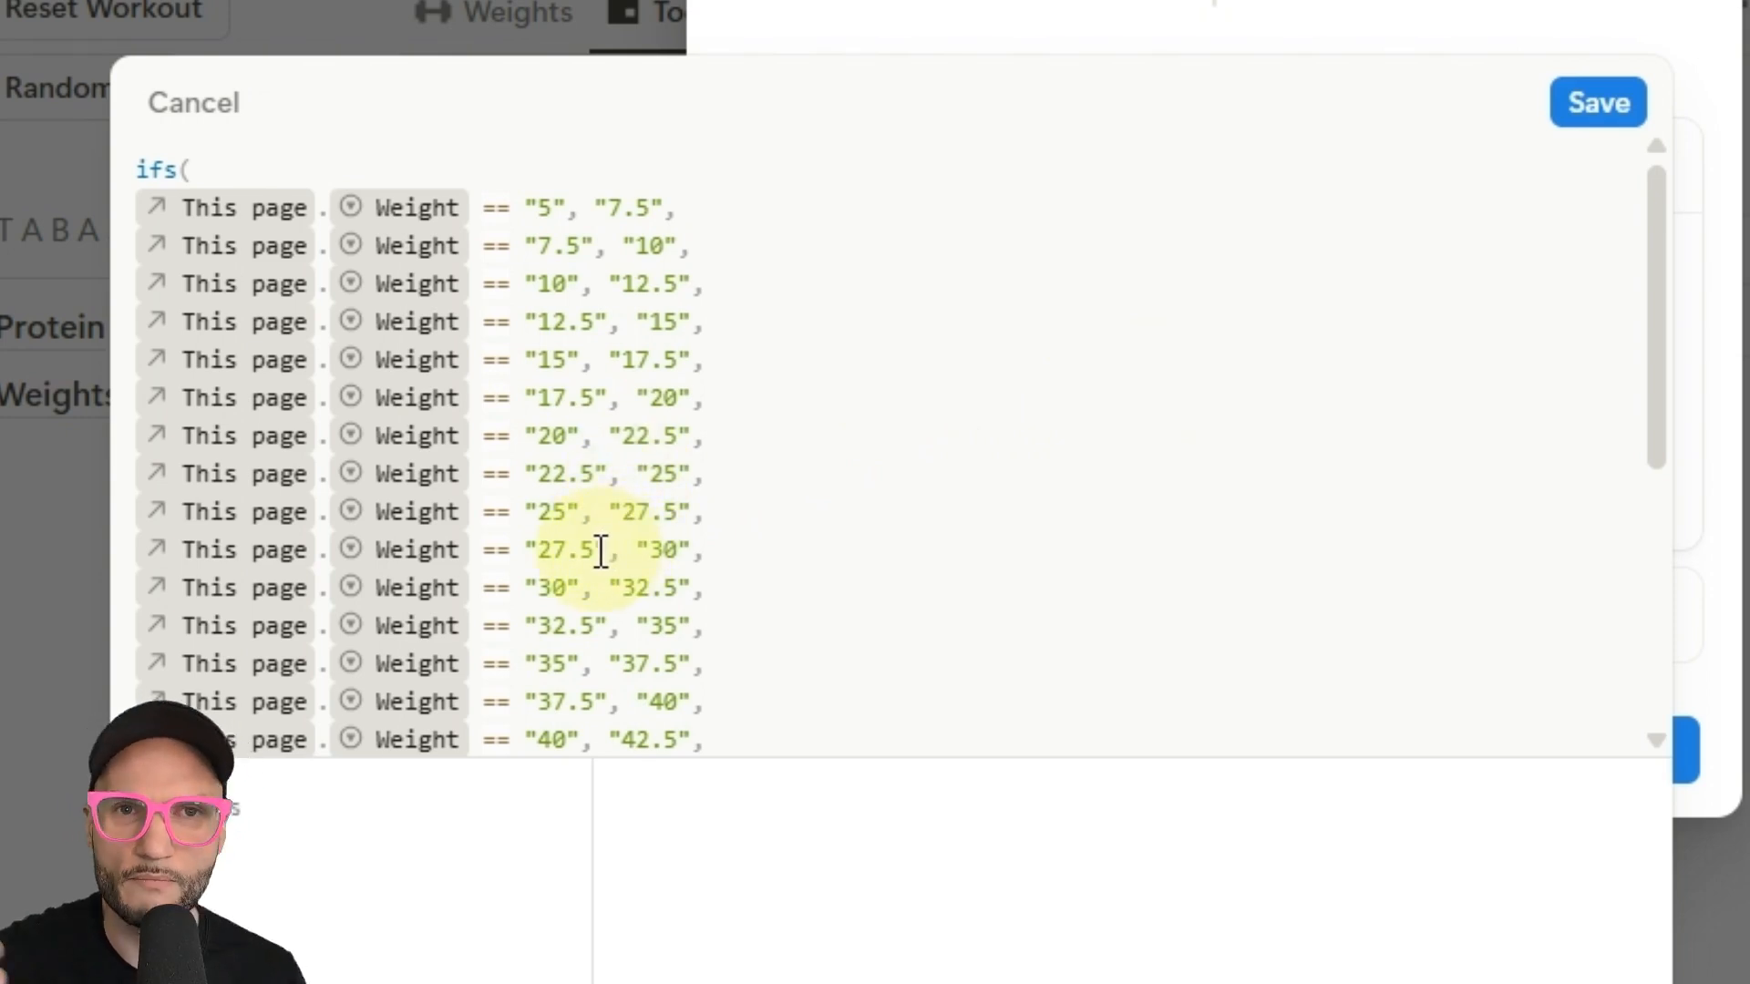
scroll(605, 528, "down", 5)
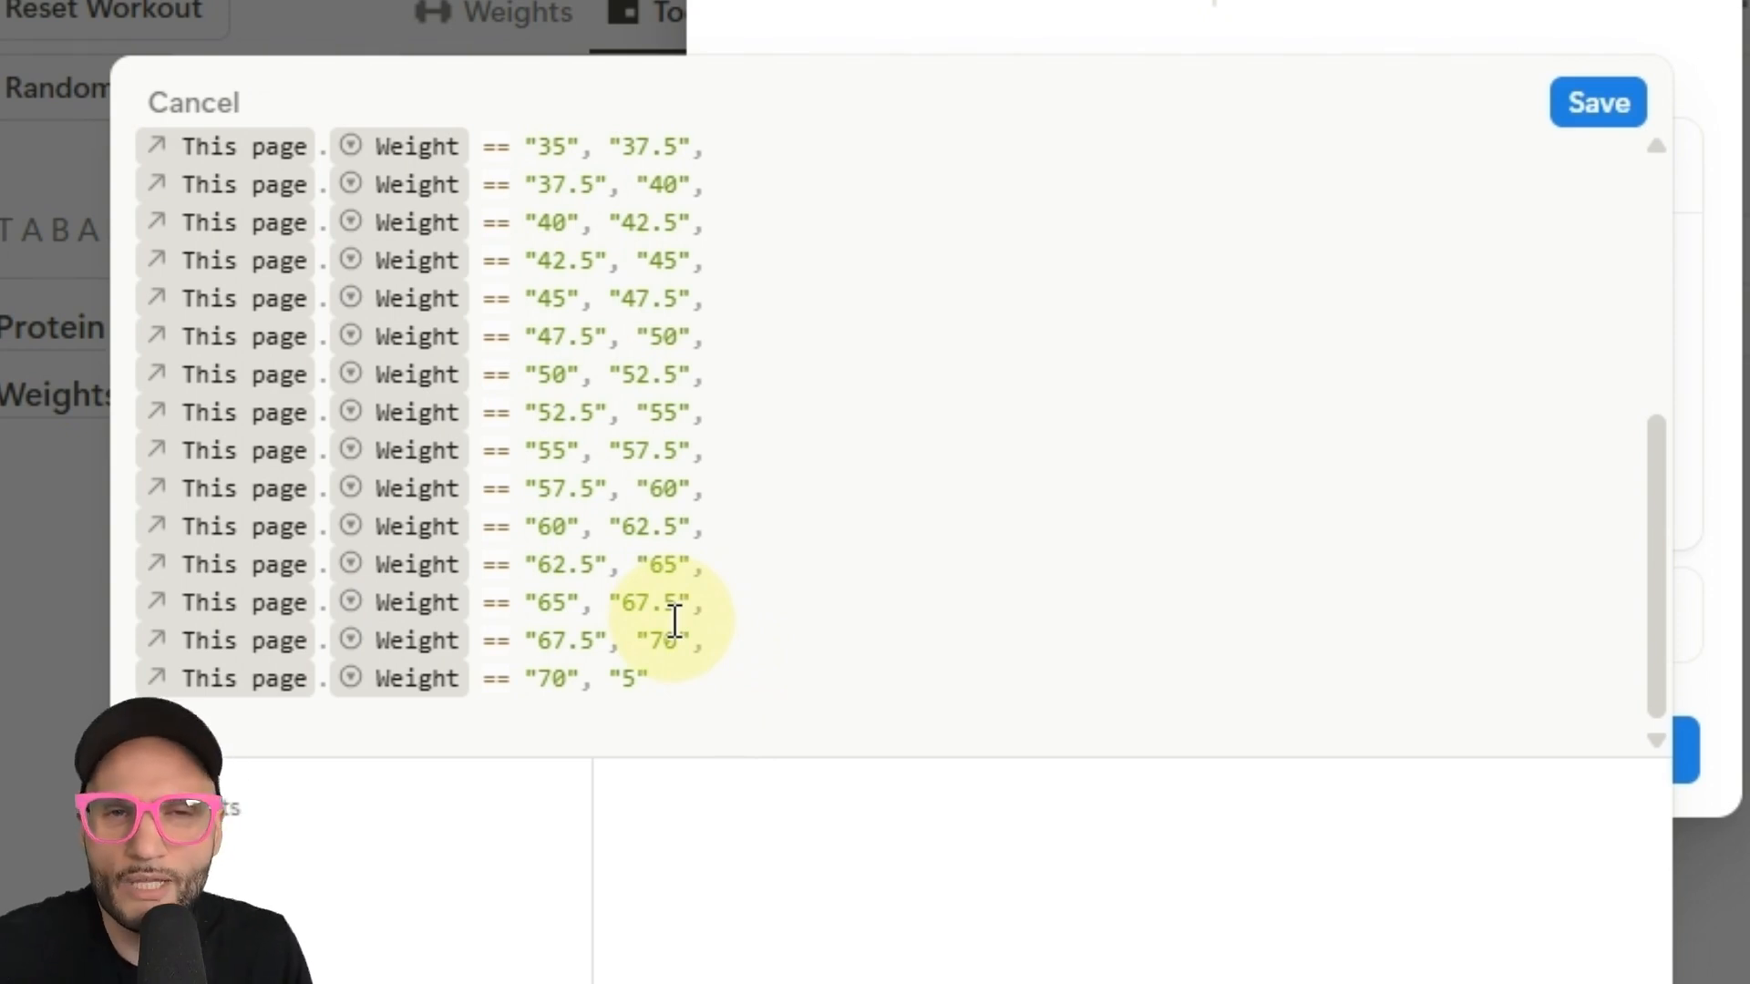
scroll(598, 683, "up", 6)
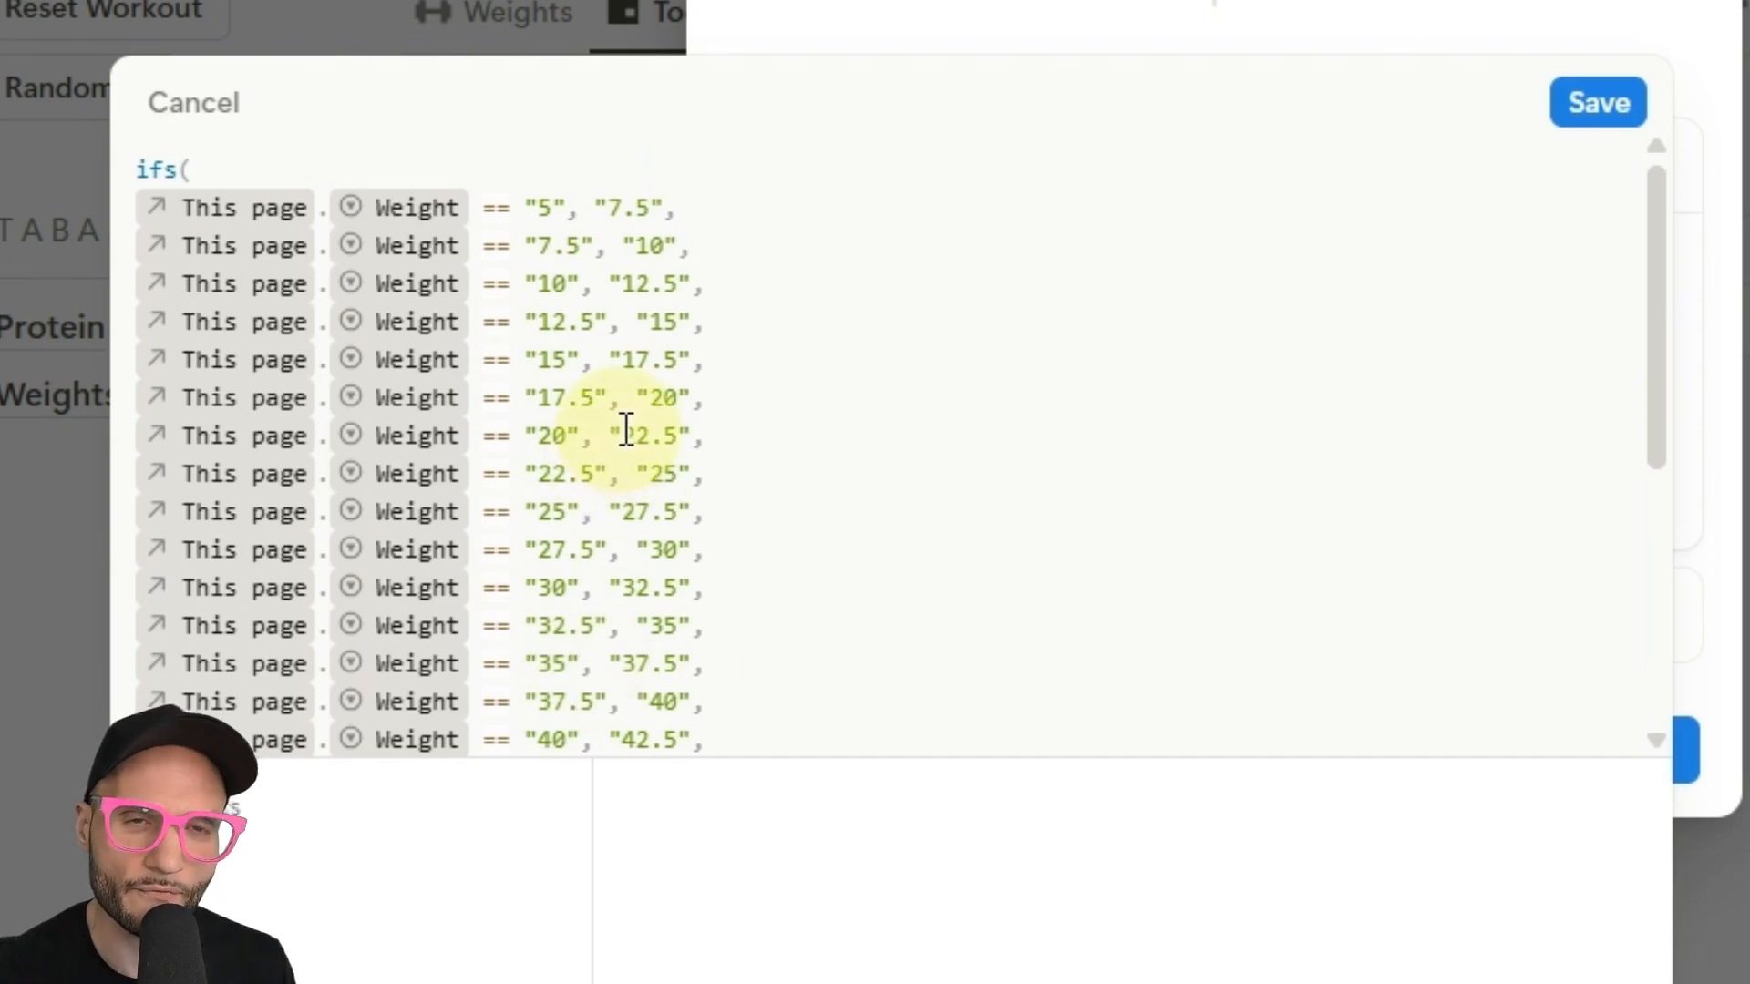
scroll(665, 419, "down", 5)
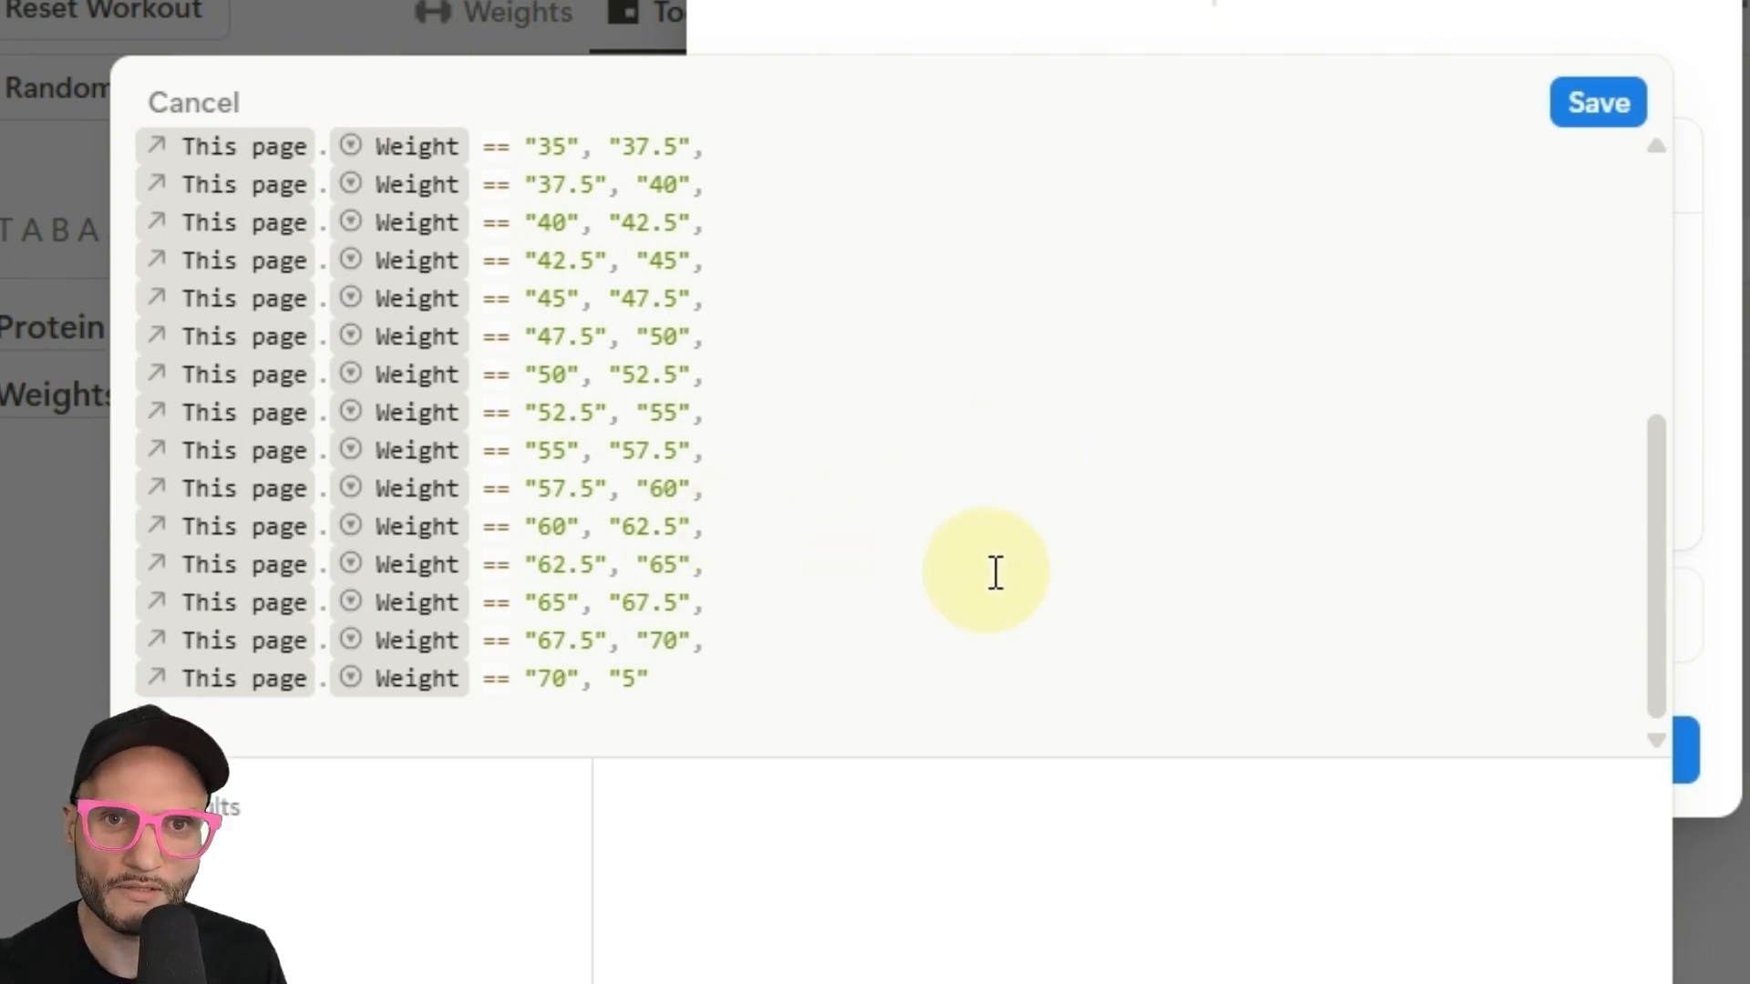
scroll(995, 573, "up", 6)
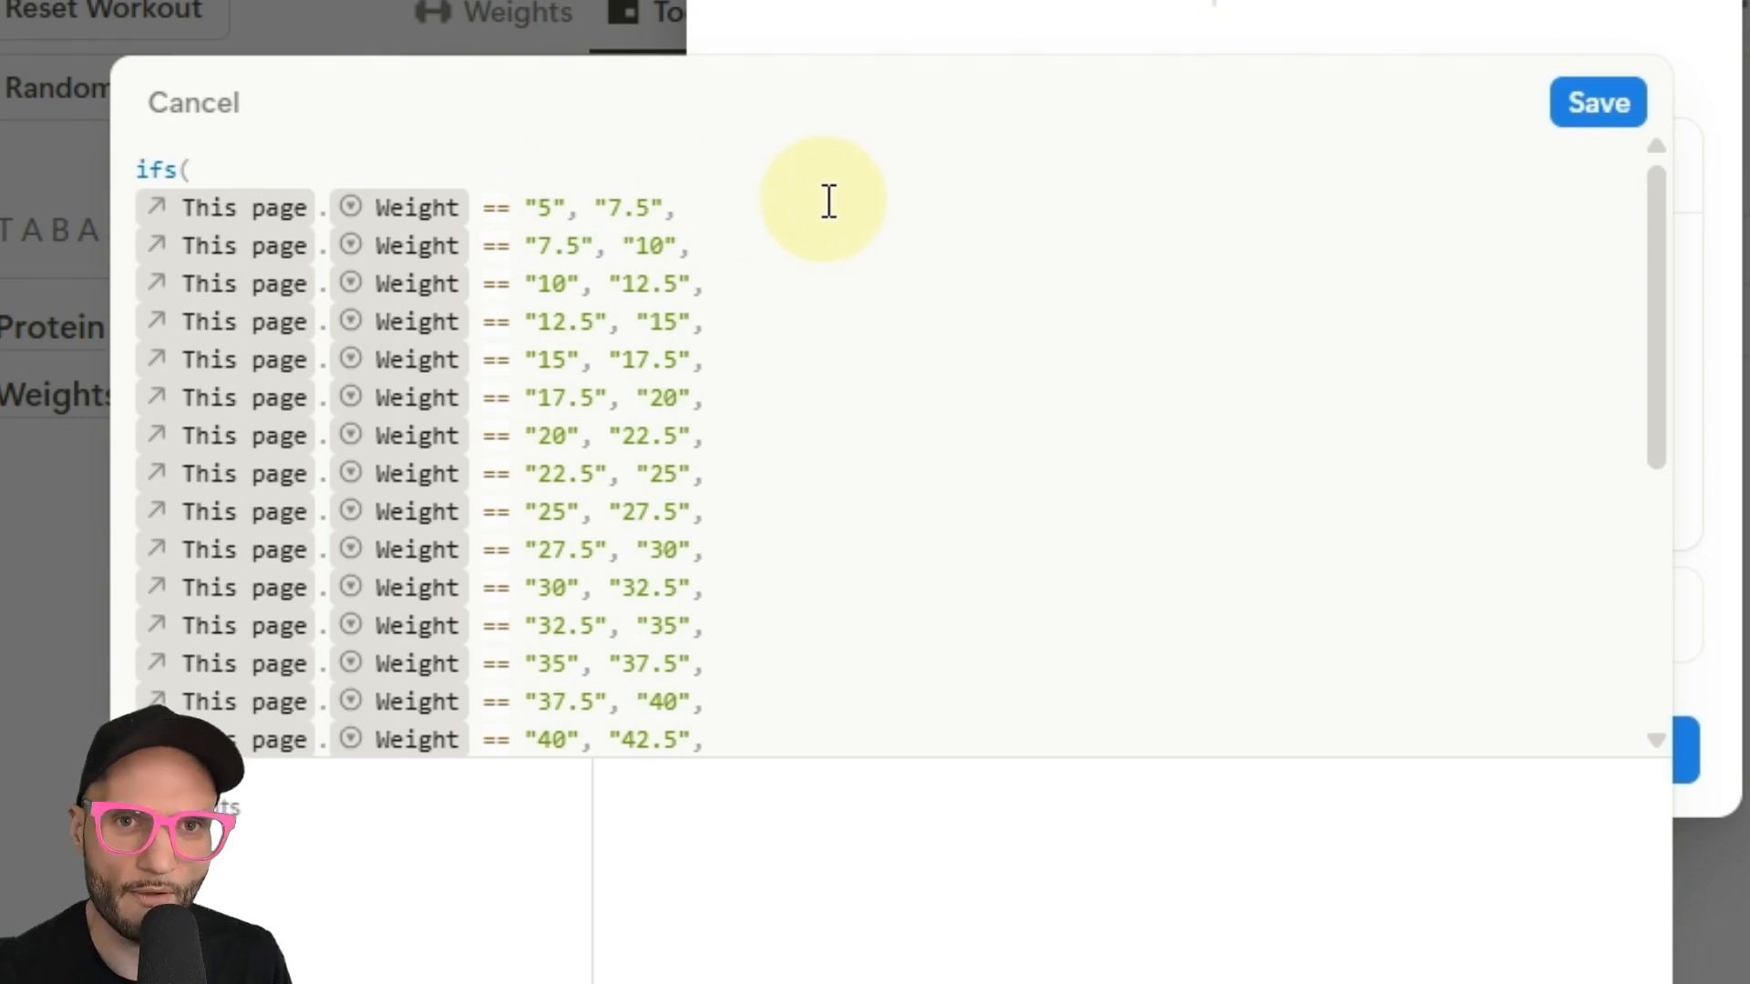
scroll(835, 378, "down", 6)
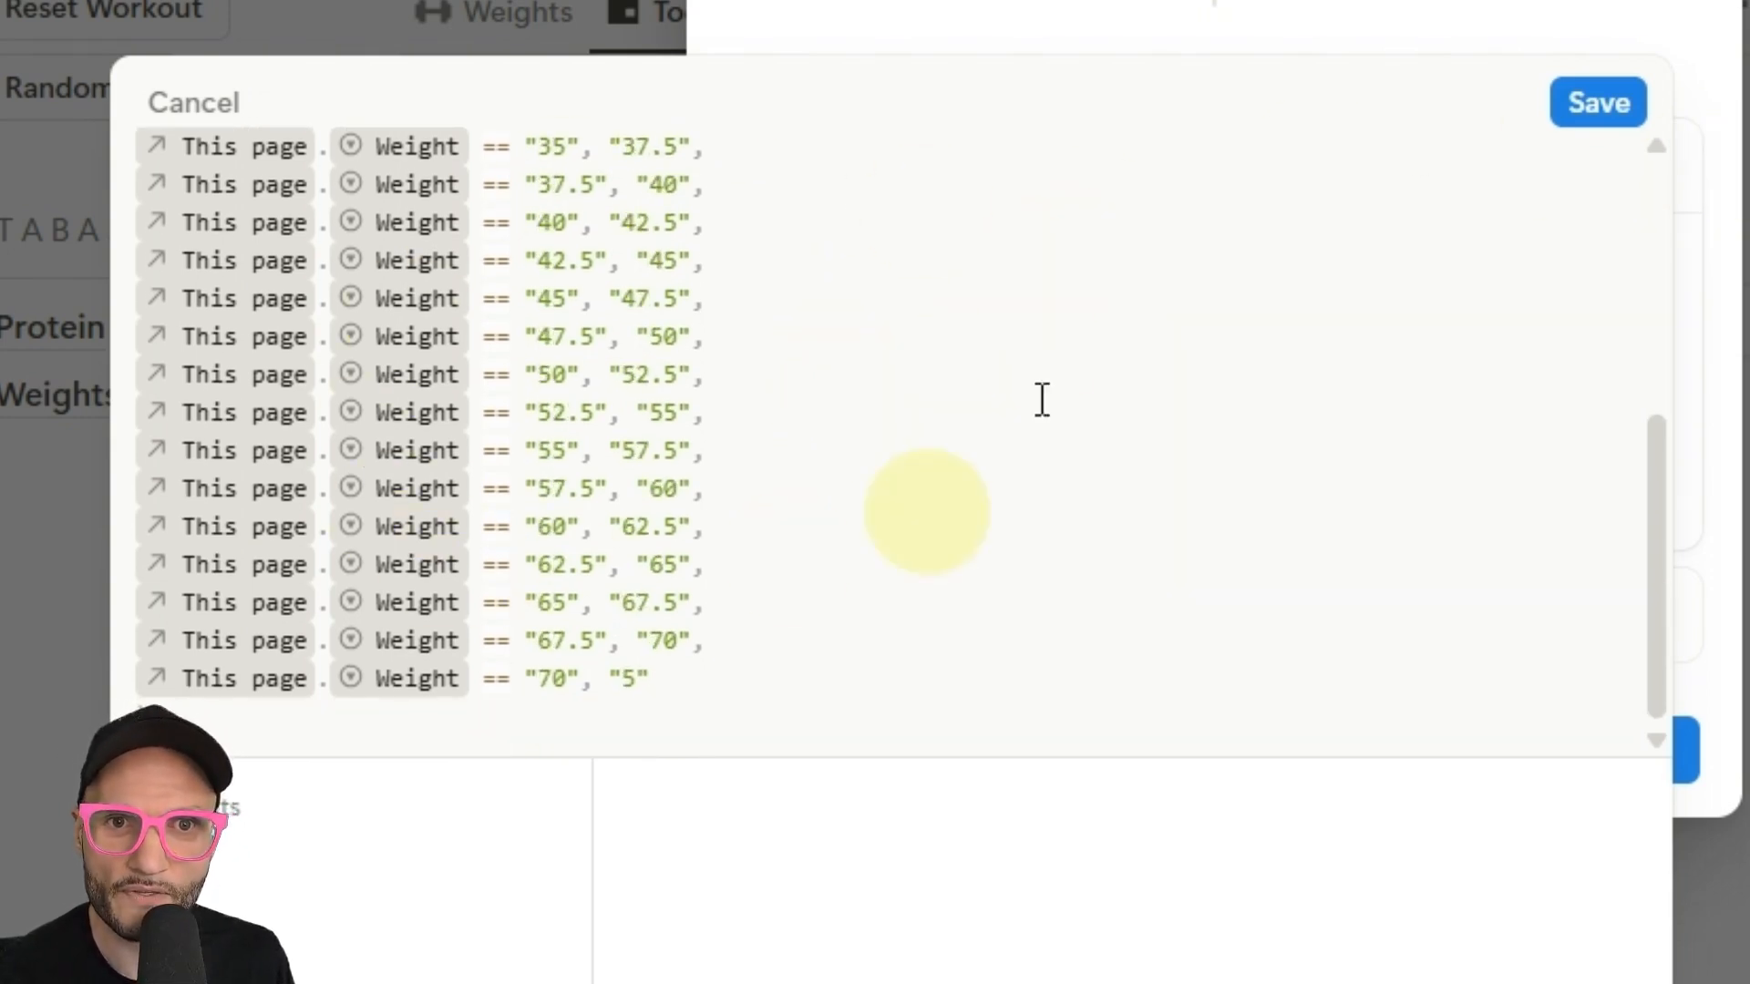
scroll(740, 456, "up", 6)
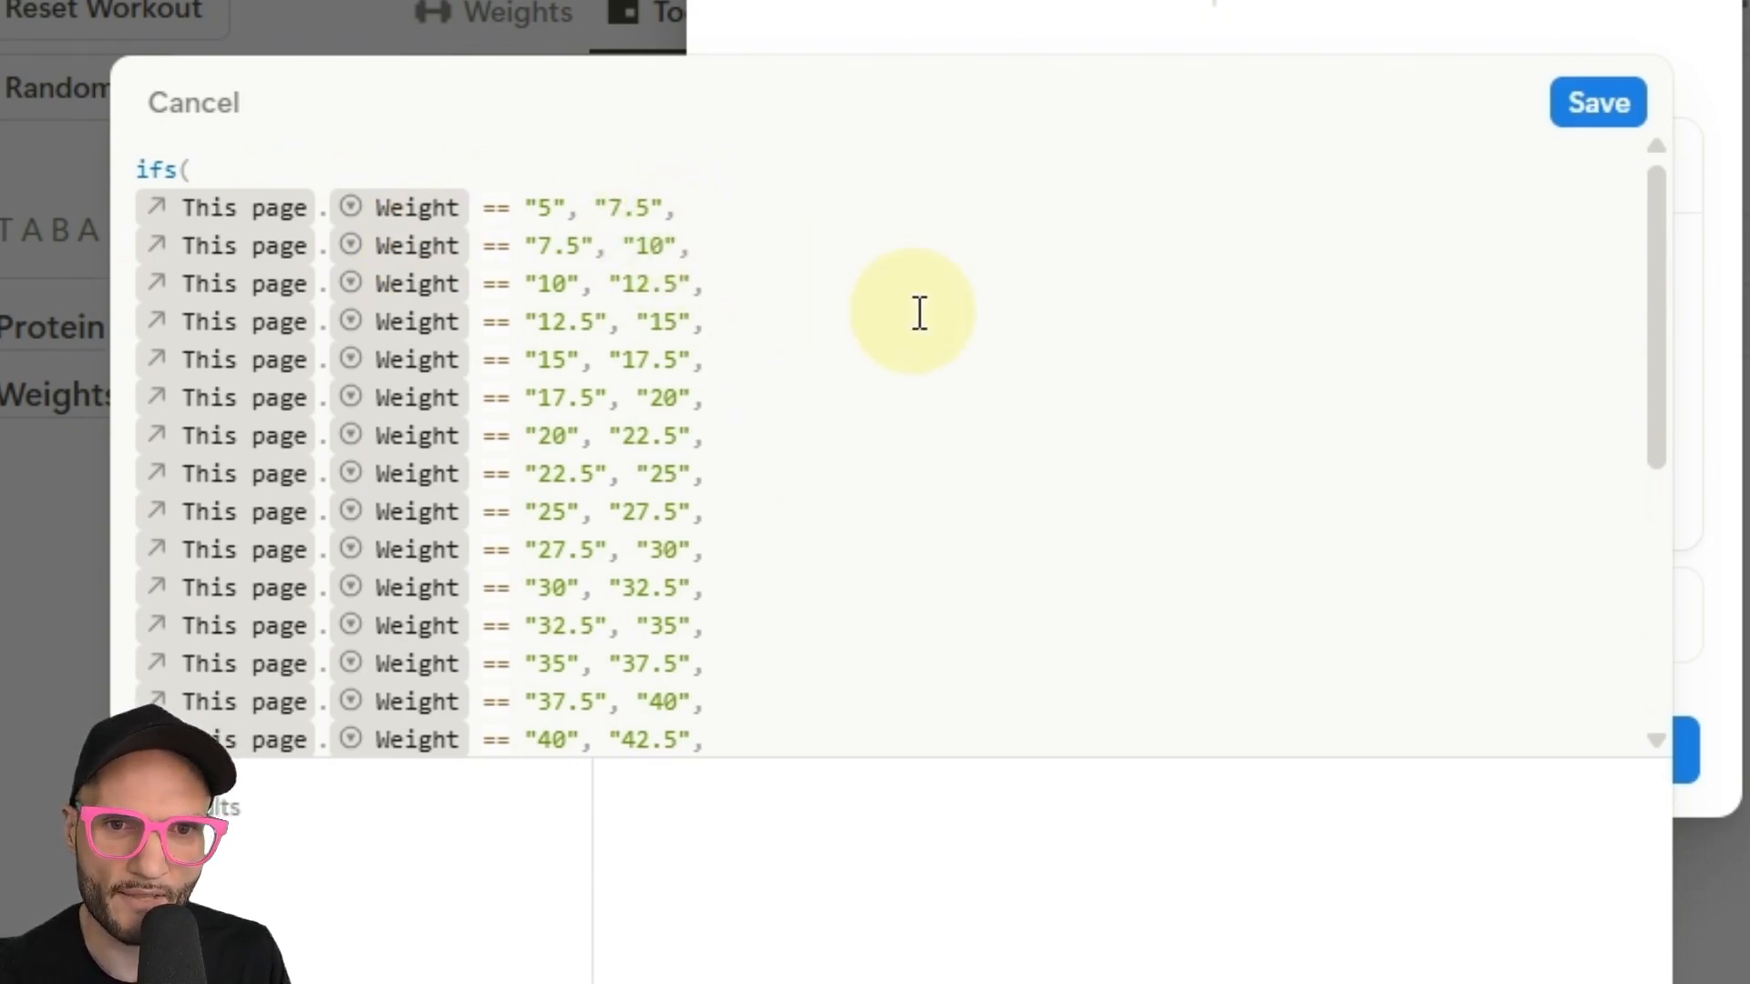
scroll(919, 313, "down", 5)
left_click(1597, 105)
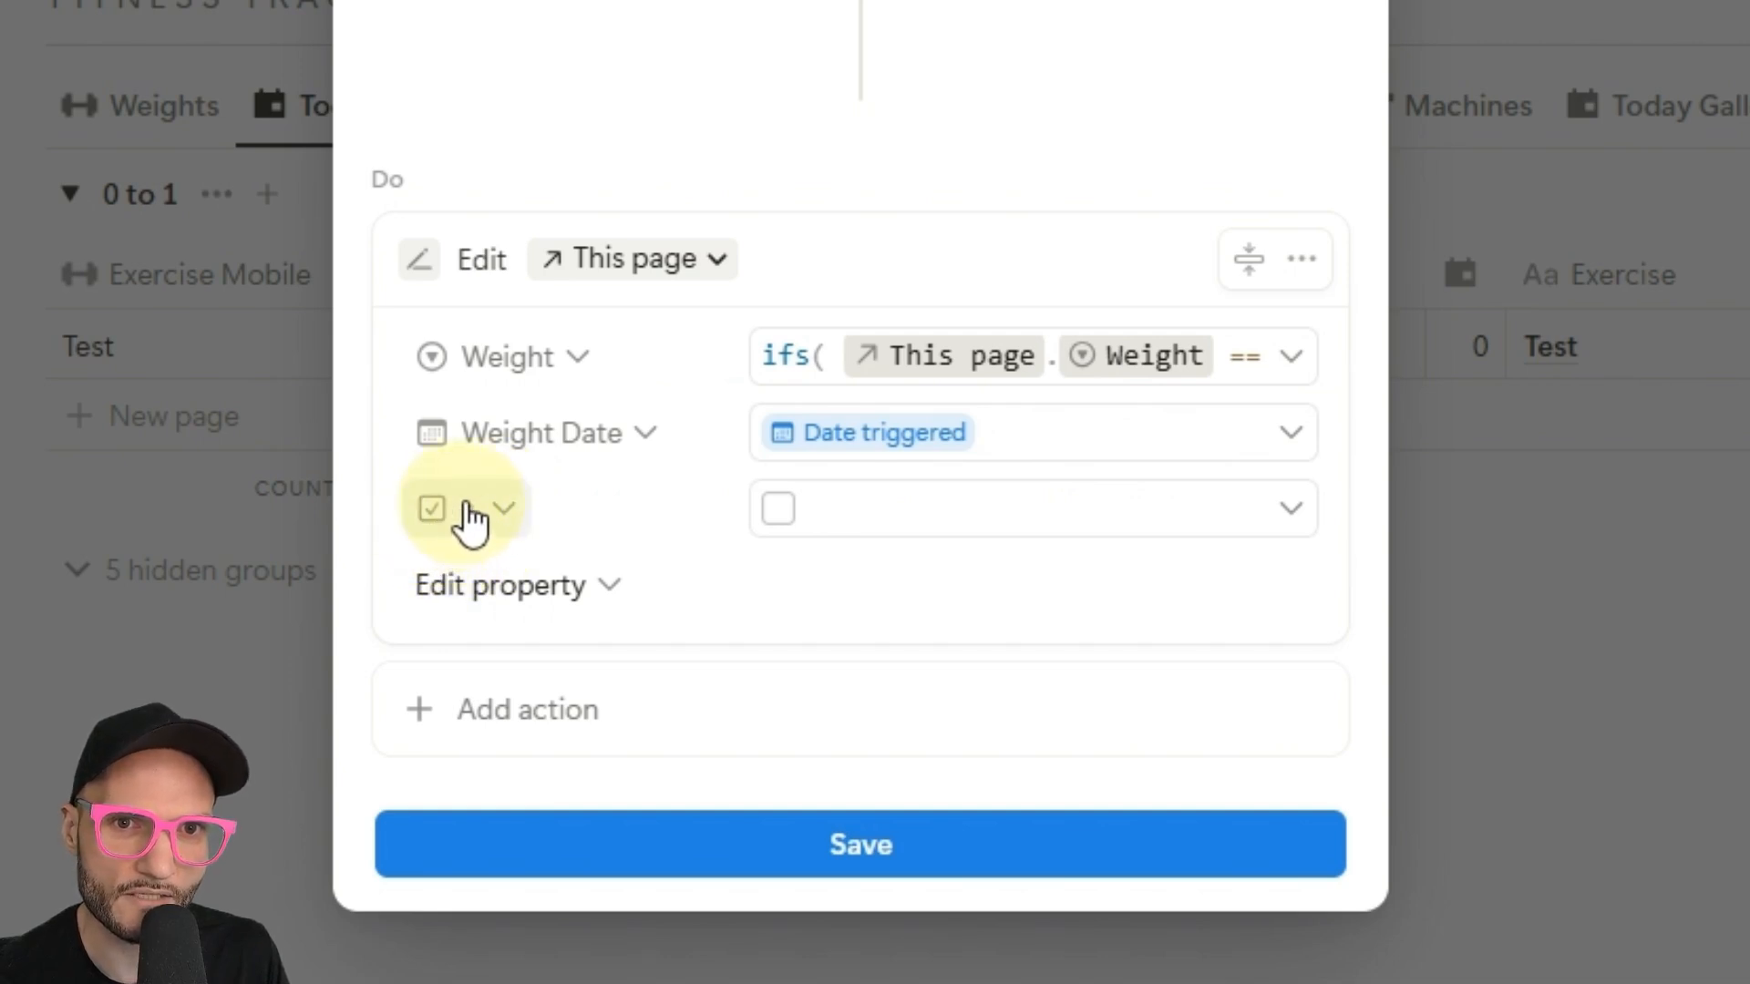
left_click(998, 843)
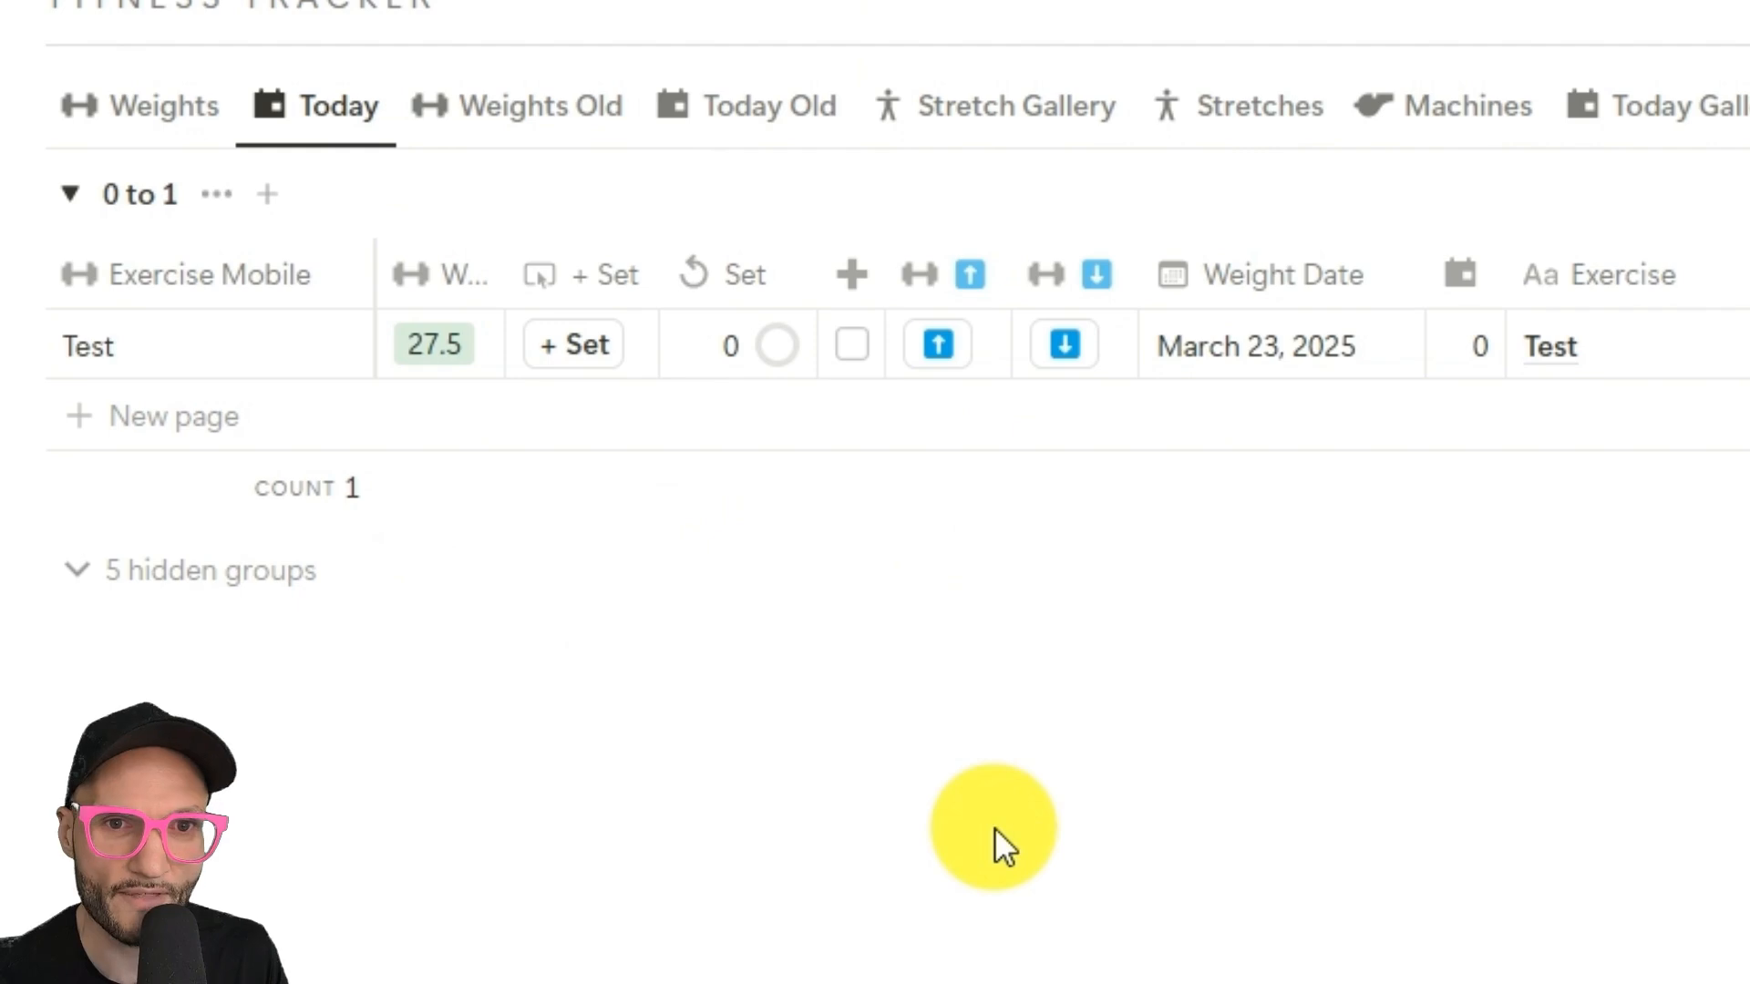
Step: Test both weight buttons by raising the Test exercise's weight to 35 and lowering it back to 27.5
left_click(948, 346)
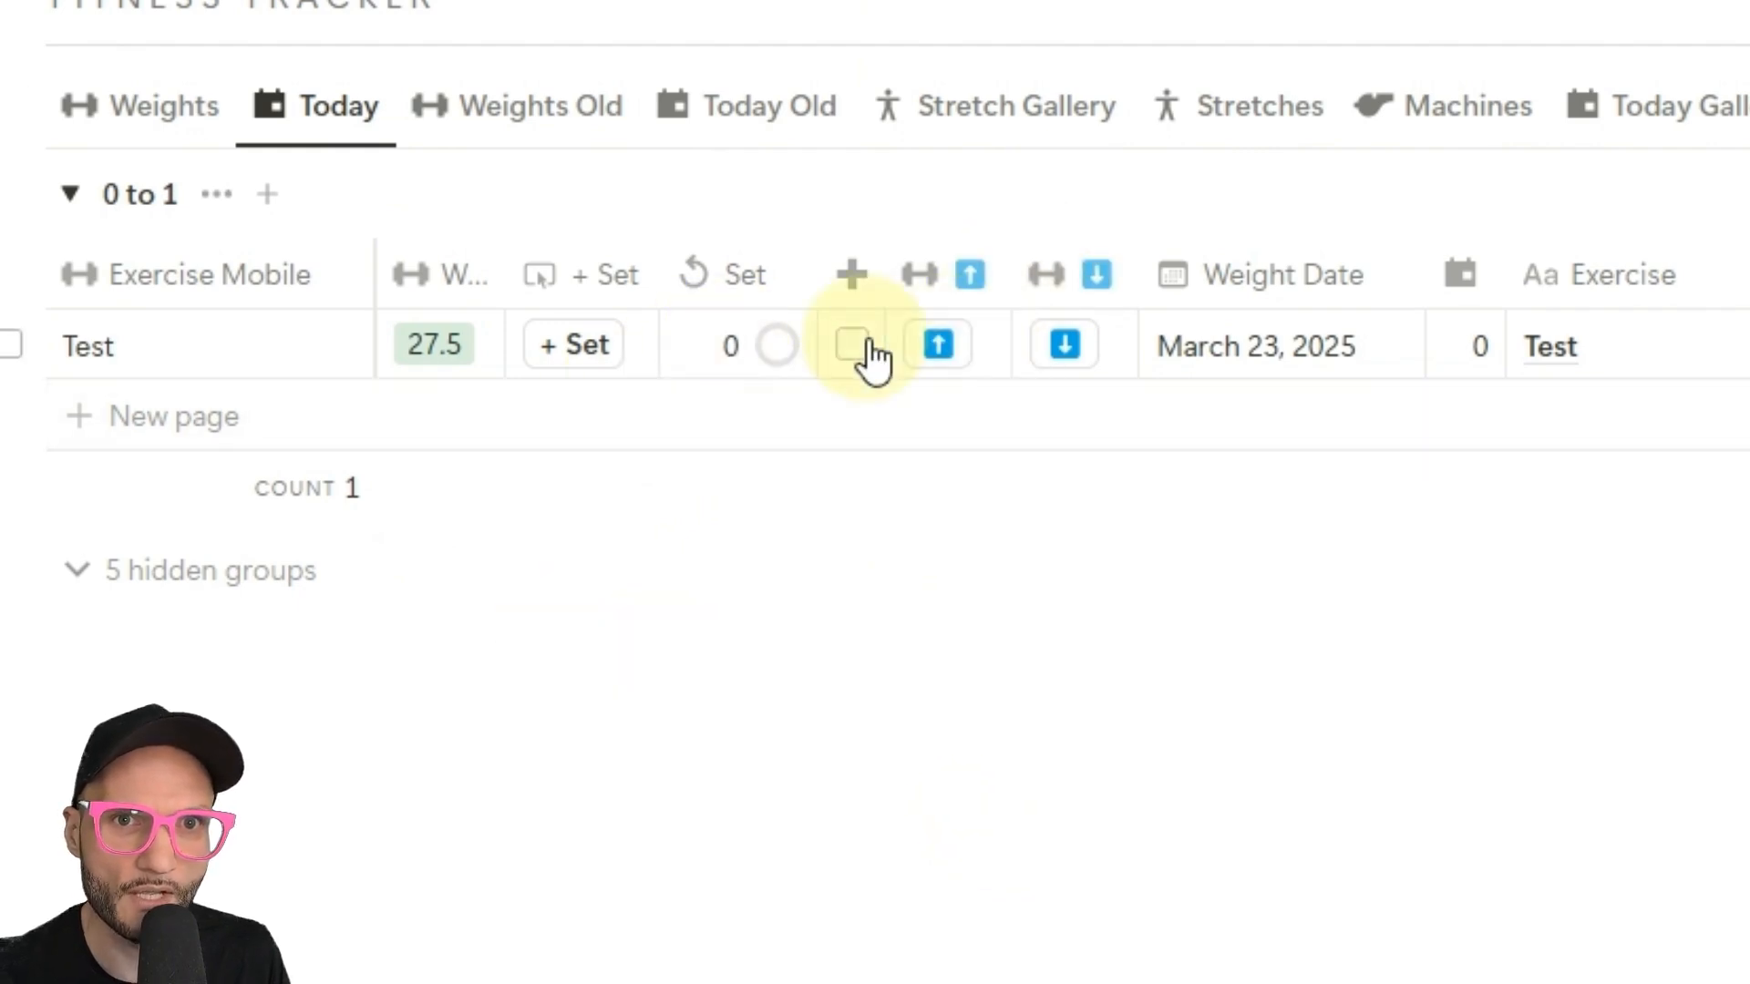
left_click(944, 351)
left_click(1066, 351)
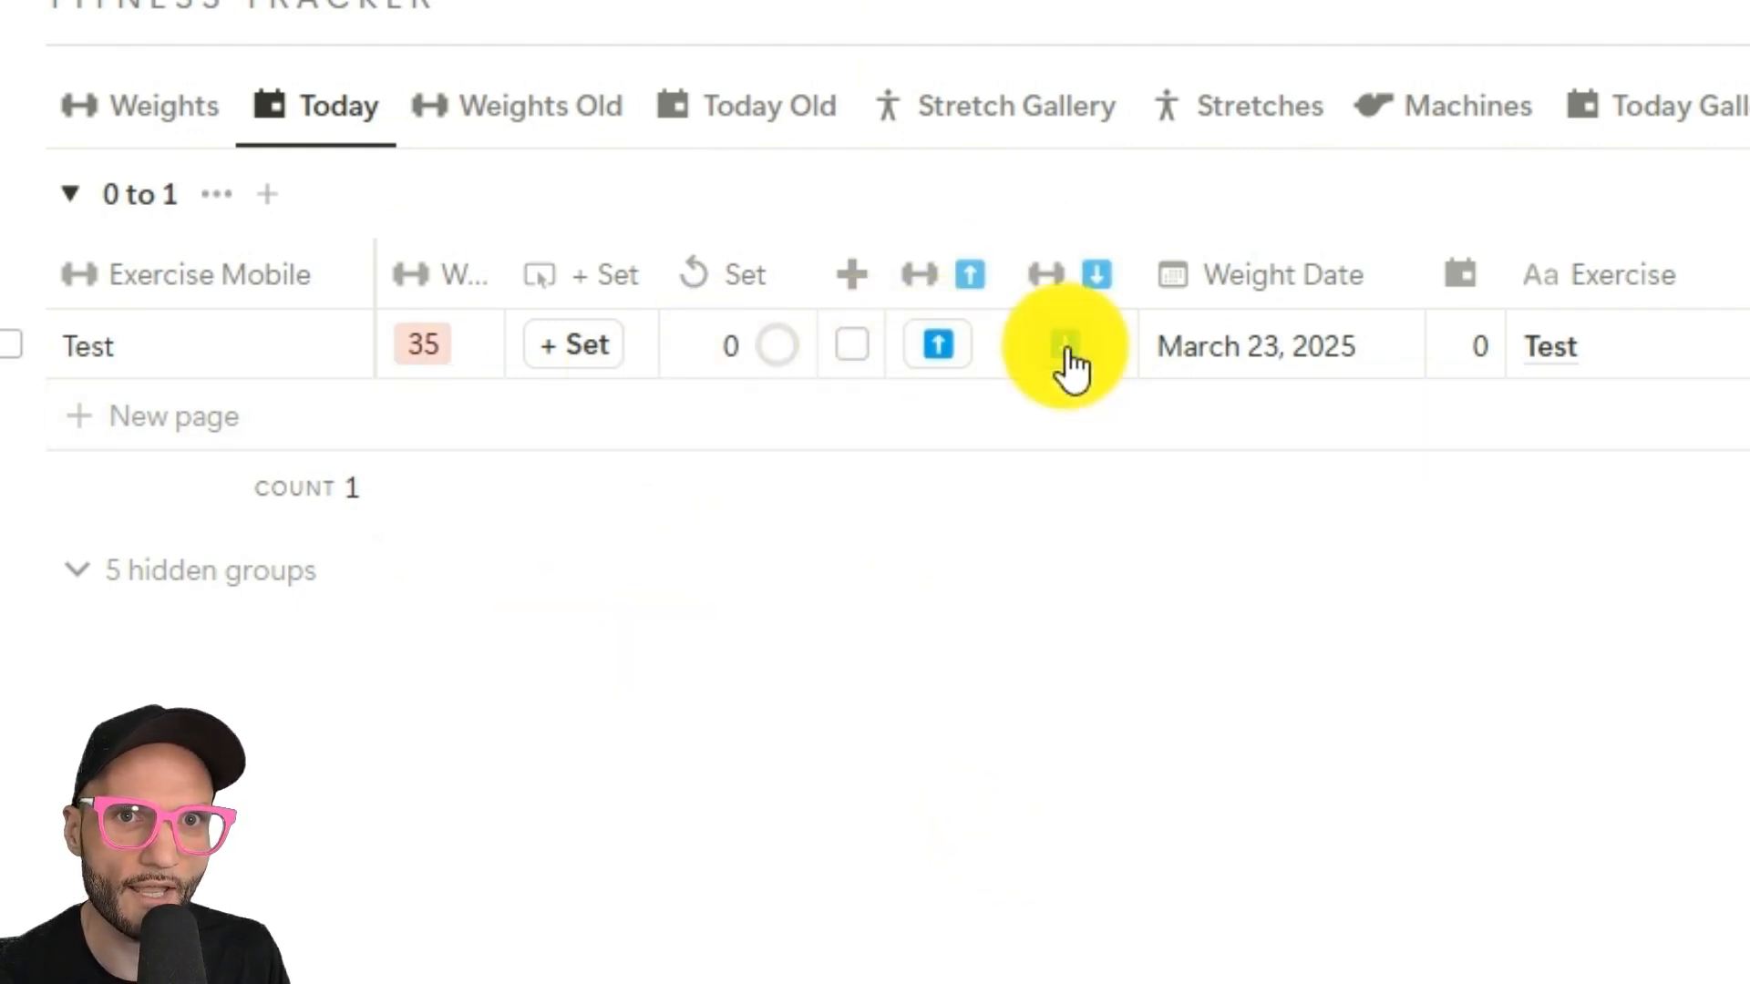
Step: Open the automation of the weight-decrease button property, examine its Weight formula, and close it
left_click(1077, 275)
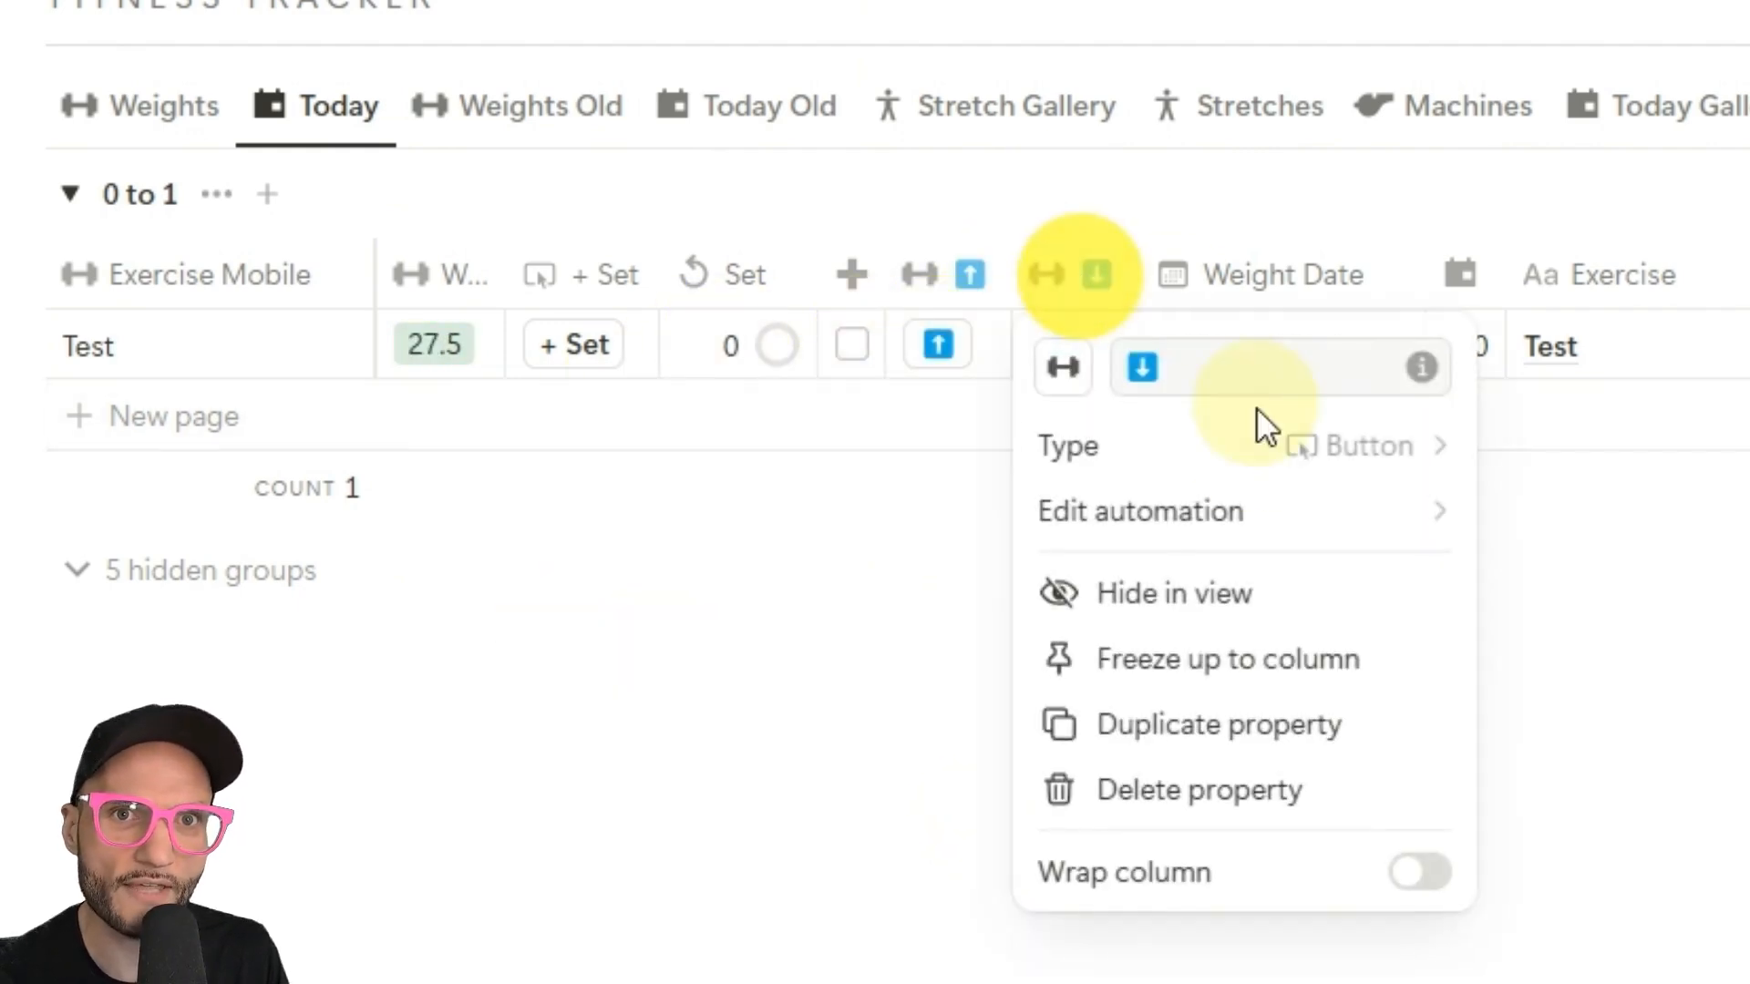
left_click(1253, 527)
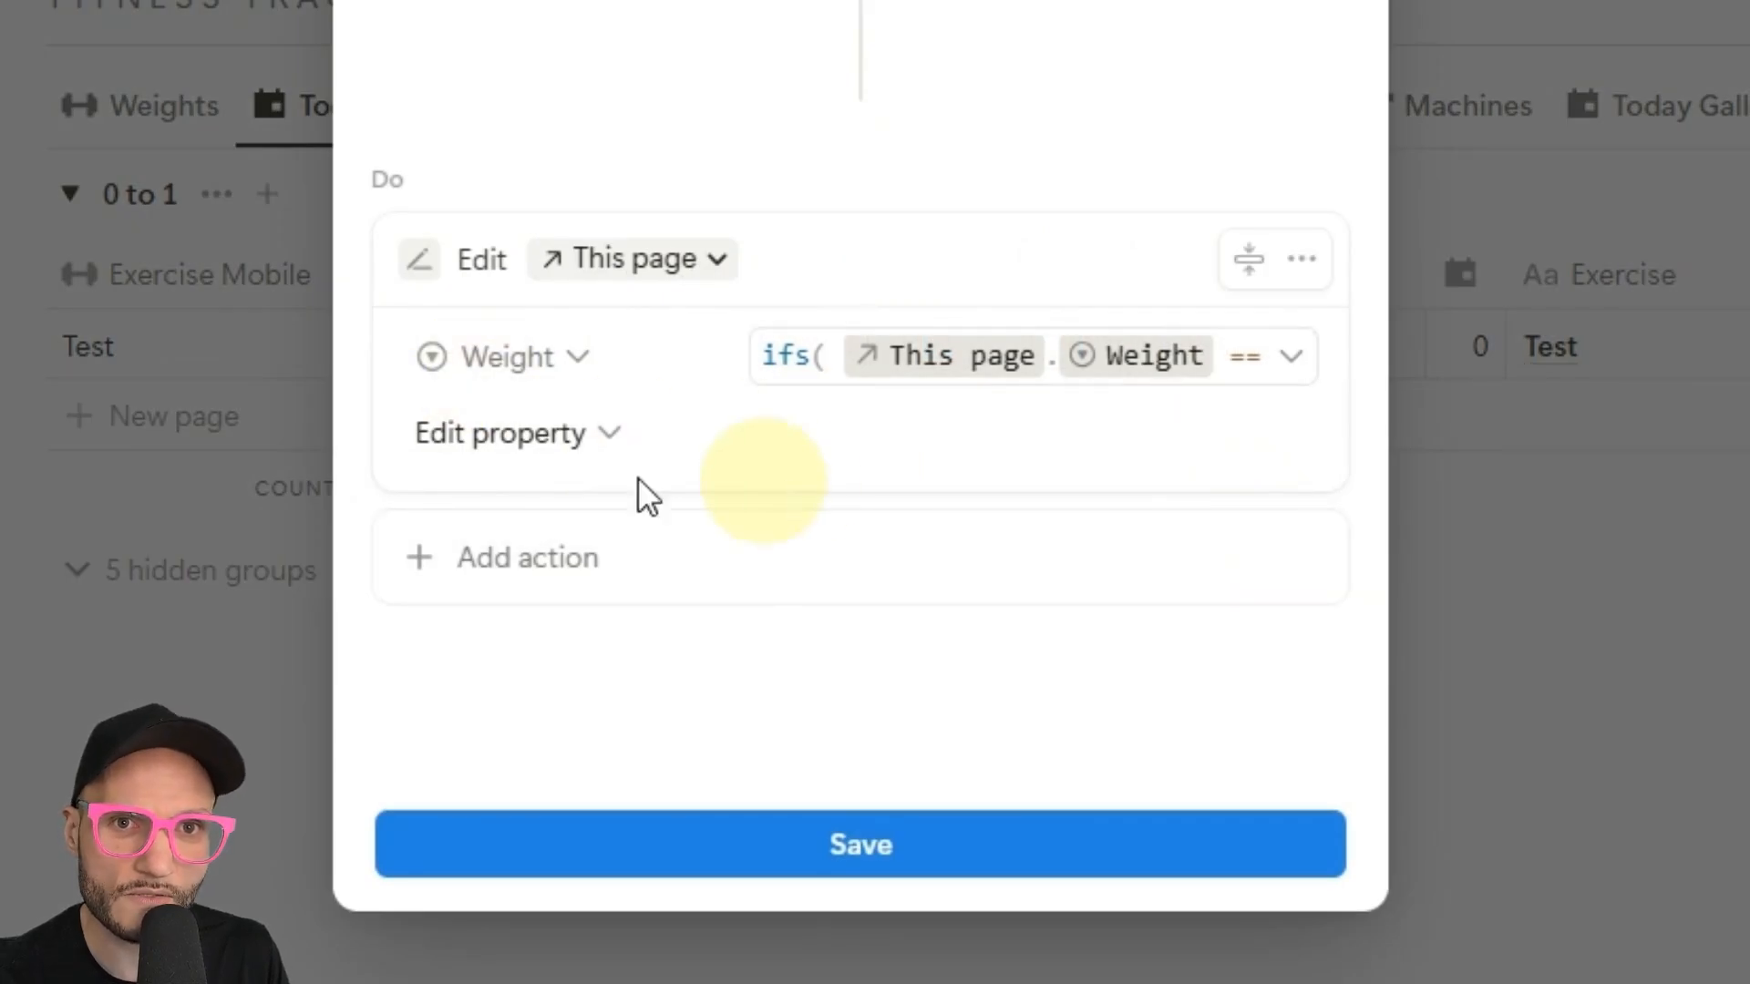
left_click(844, 360)
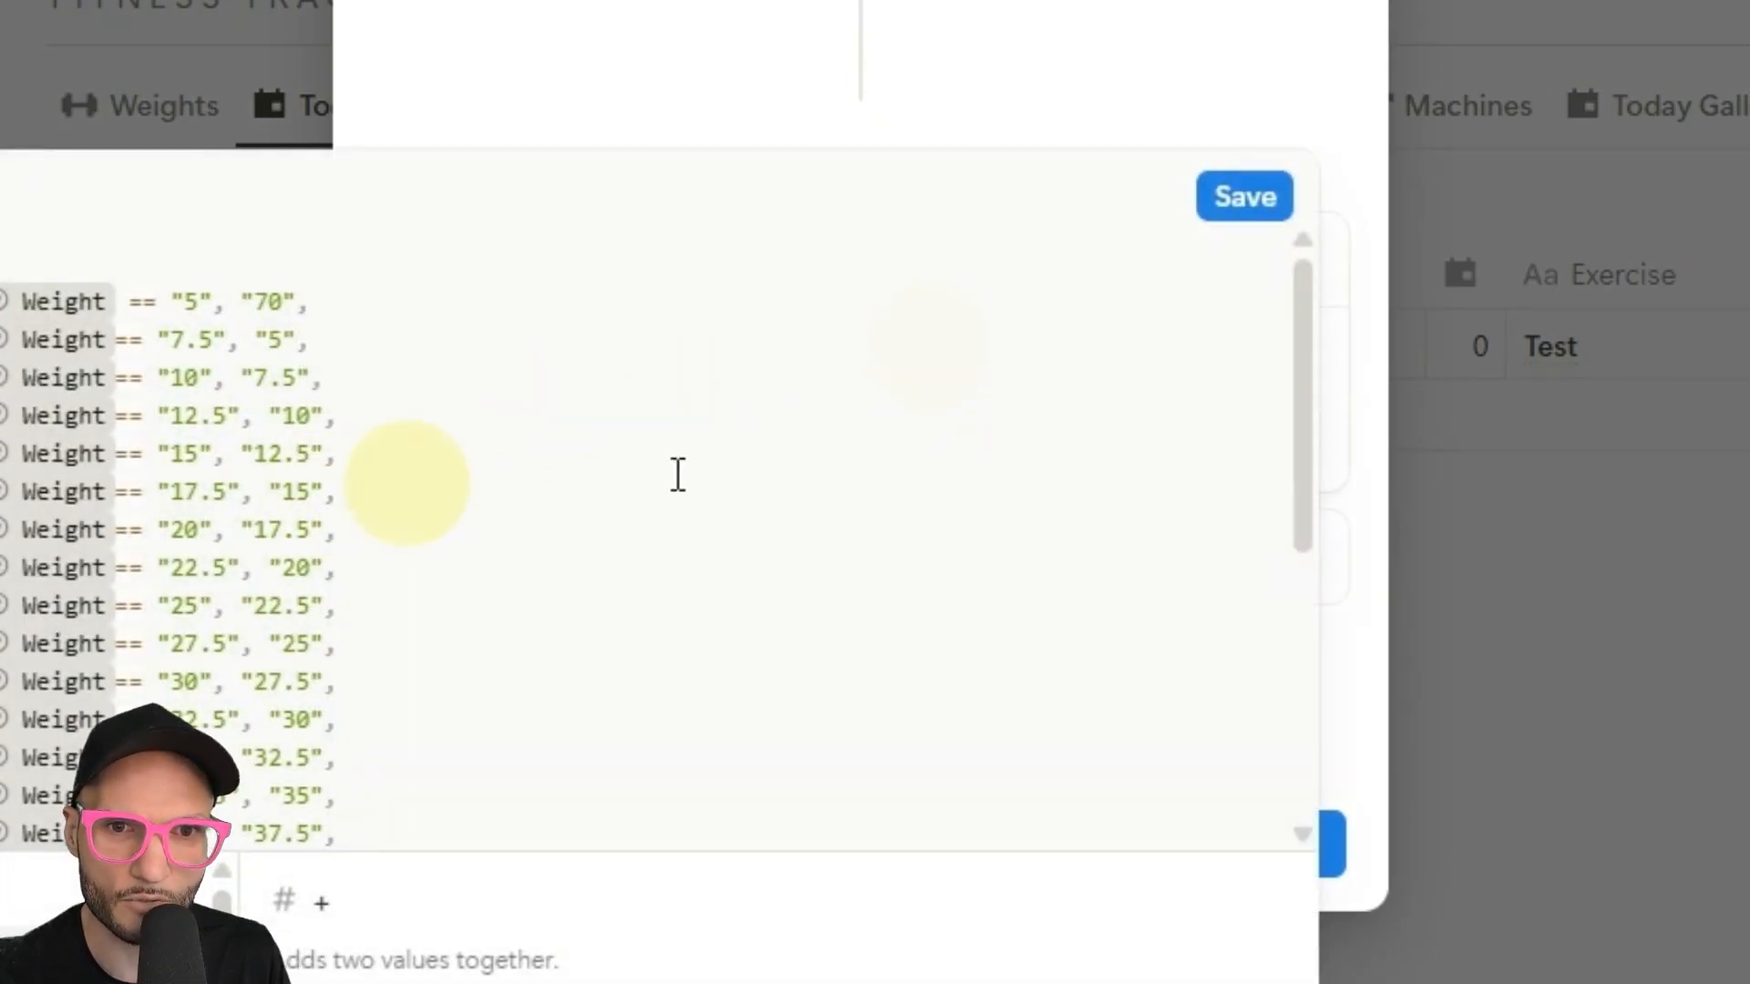
left_click(1594, 528)
left_click(1595, 528)
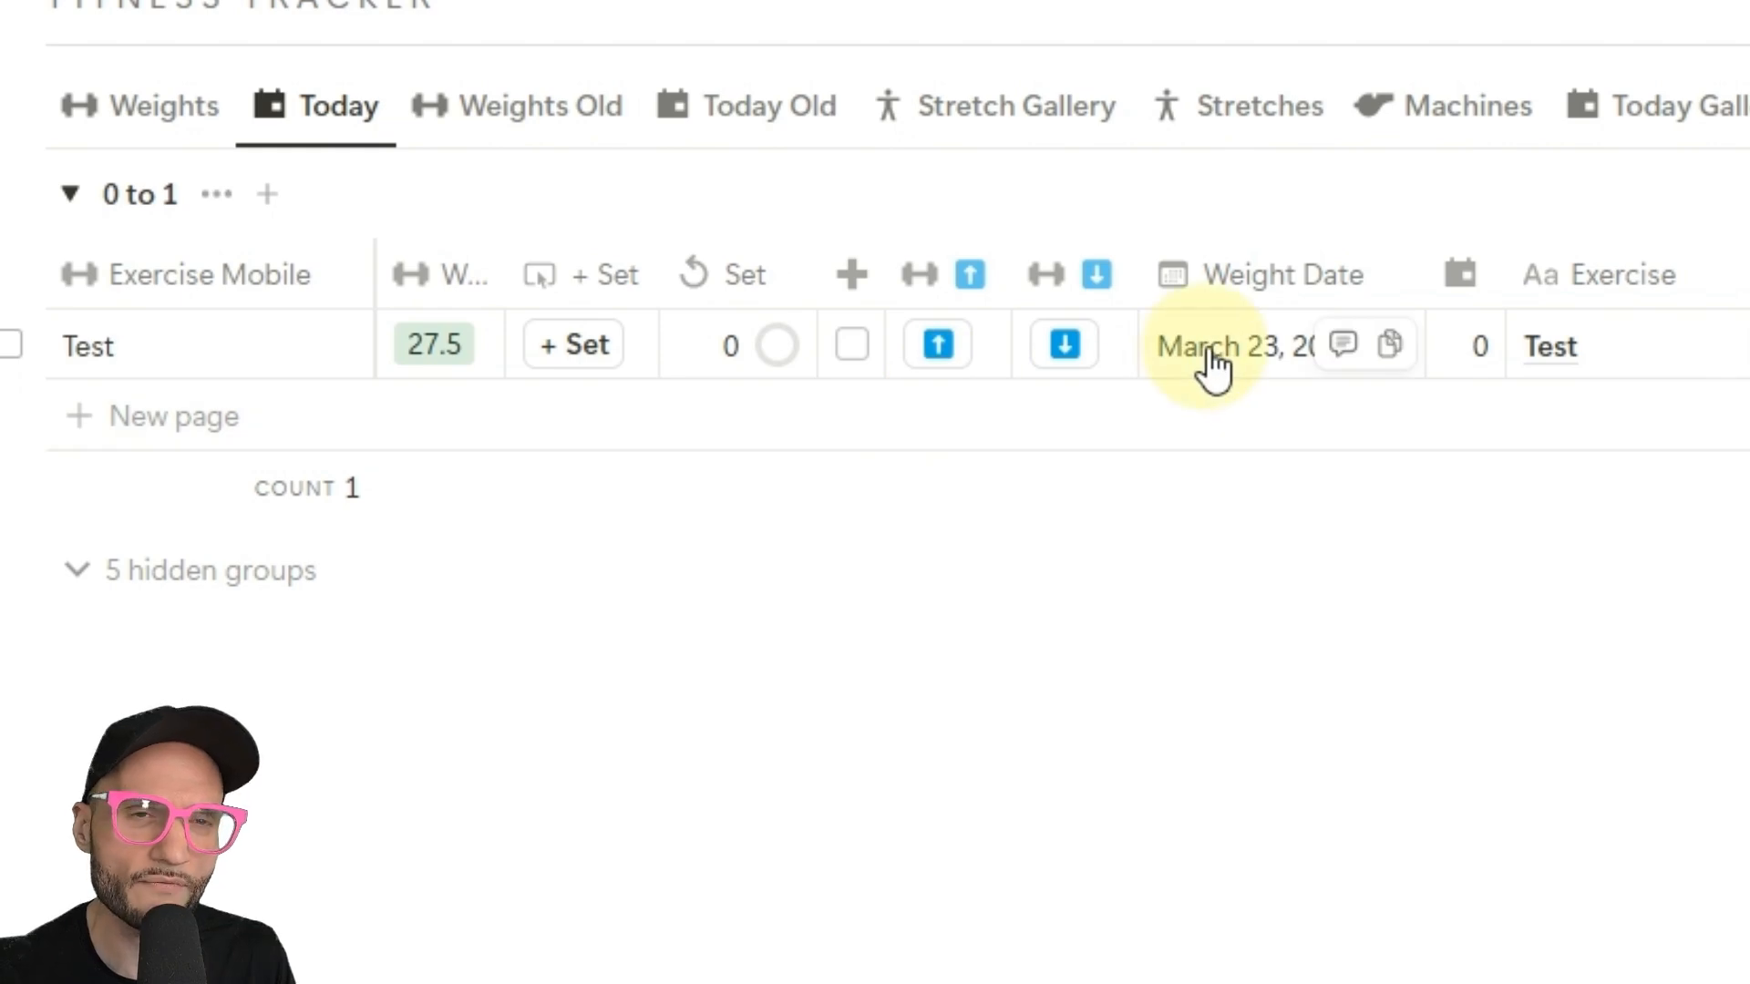
Step: Add a new page to the Today view's 0 to 1 group and name its exercise Test2
left_click(169, 421)
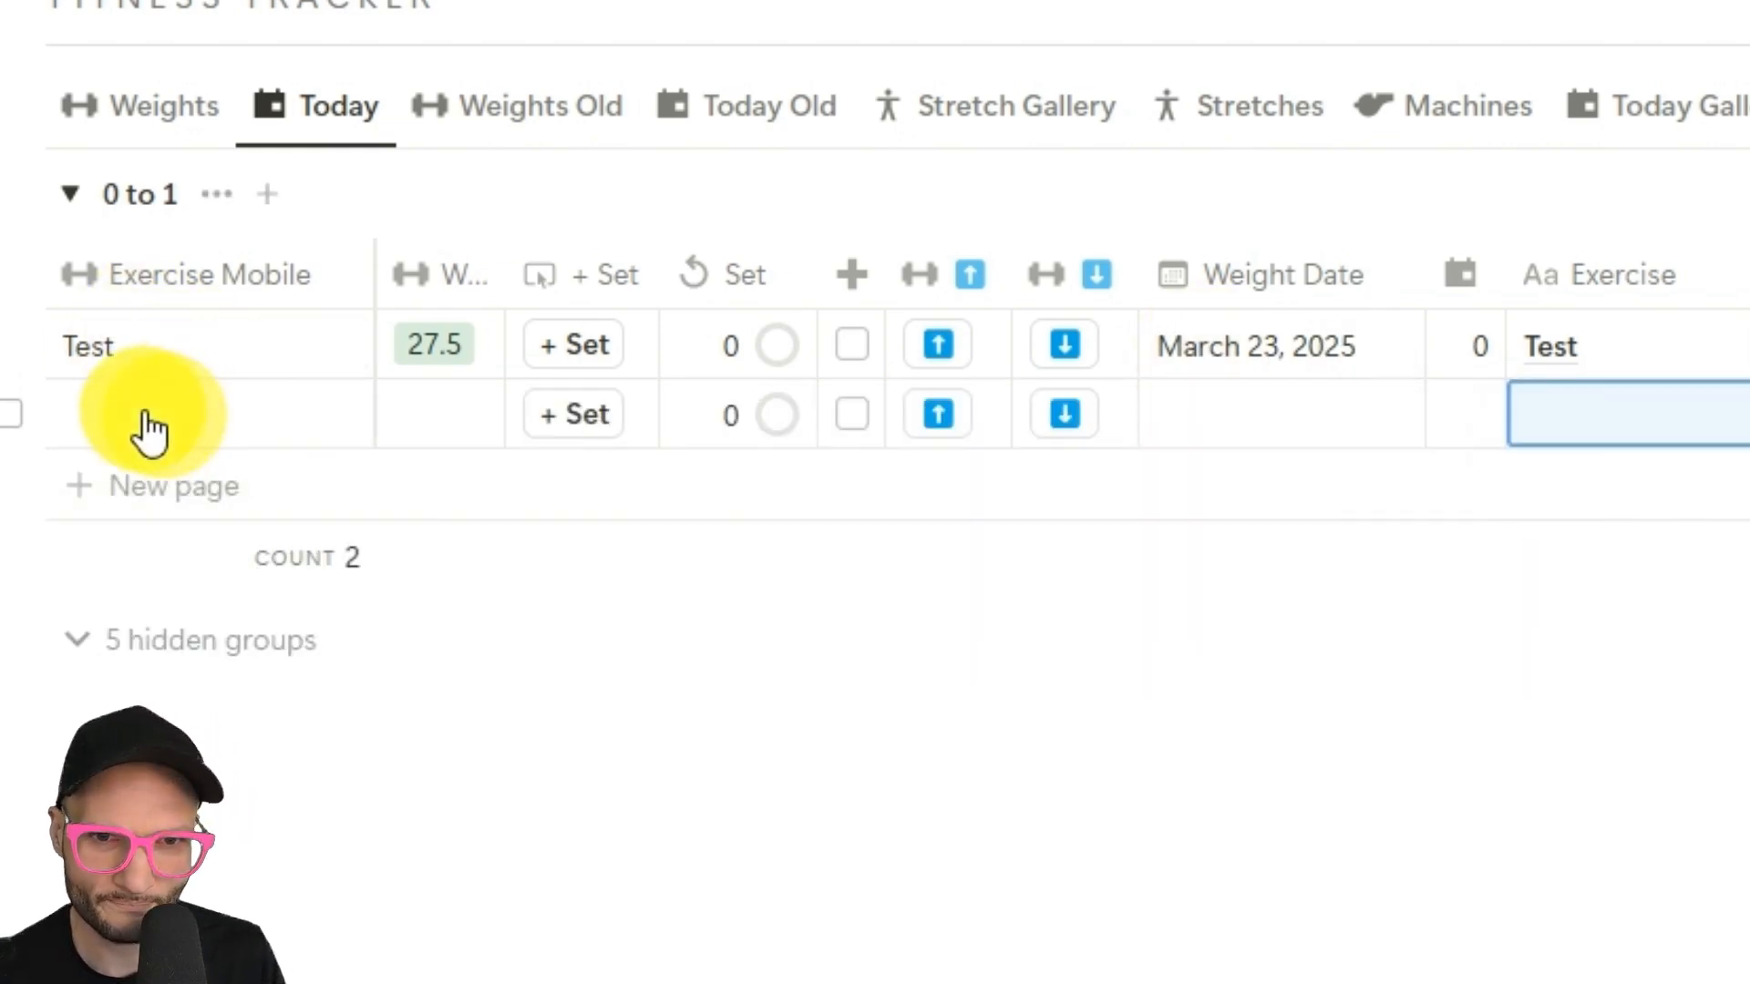
left_click(141, 415)
left_click(1593, 390)
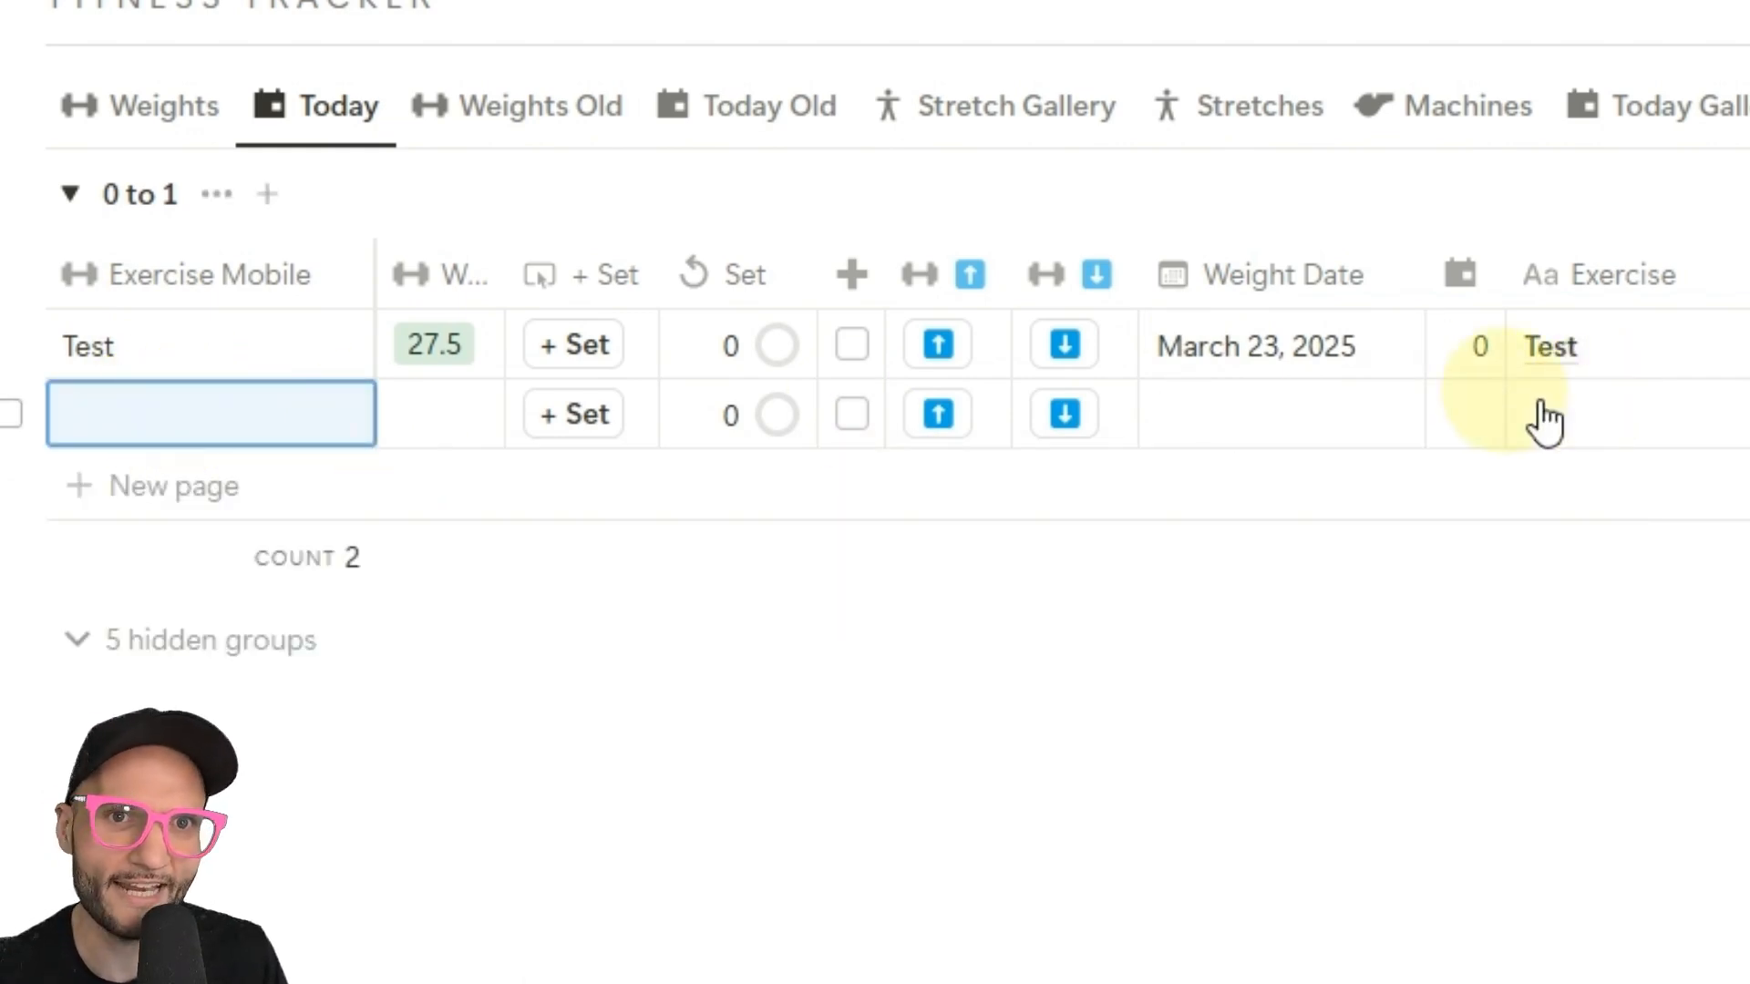
left_click(1627, 413)
type("Test2")
key("Return")
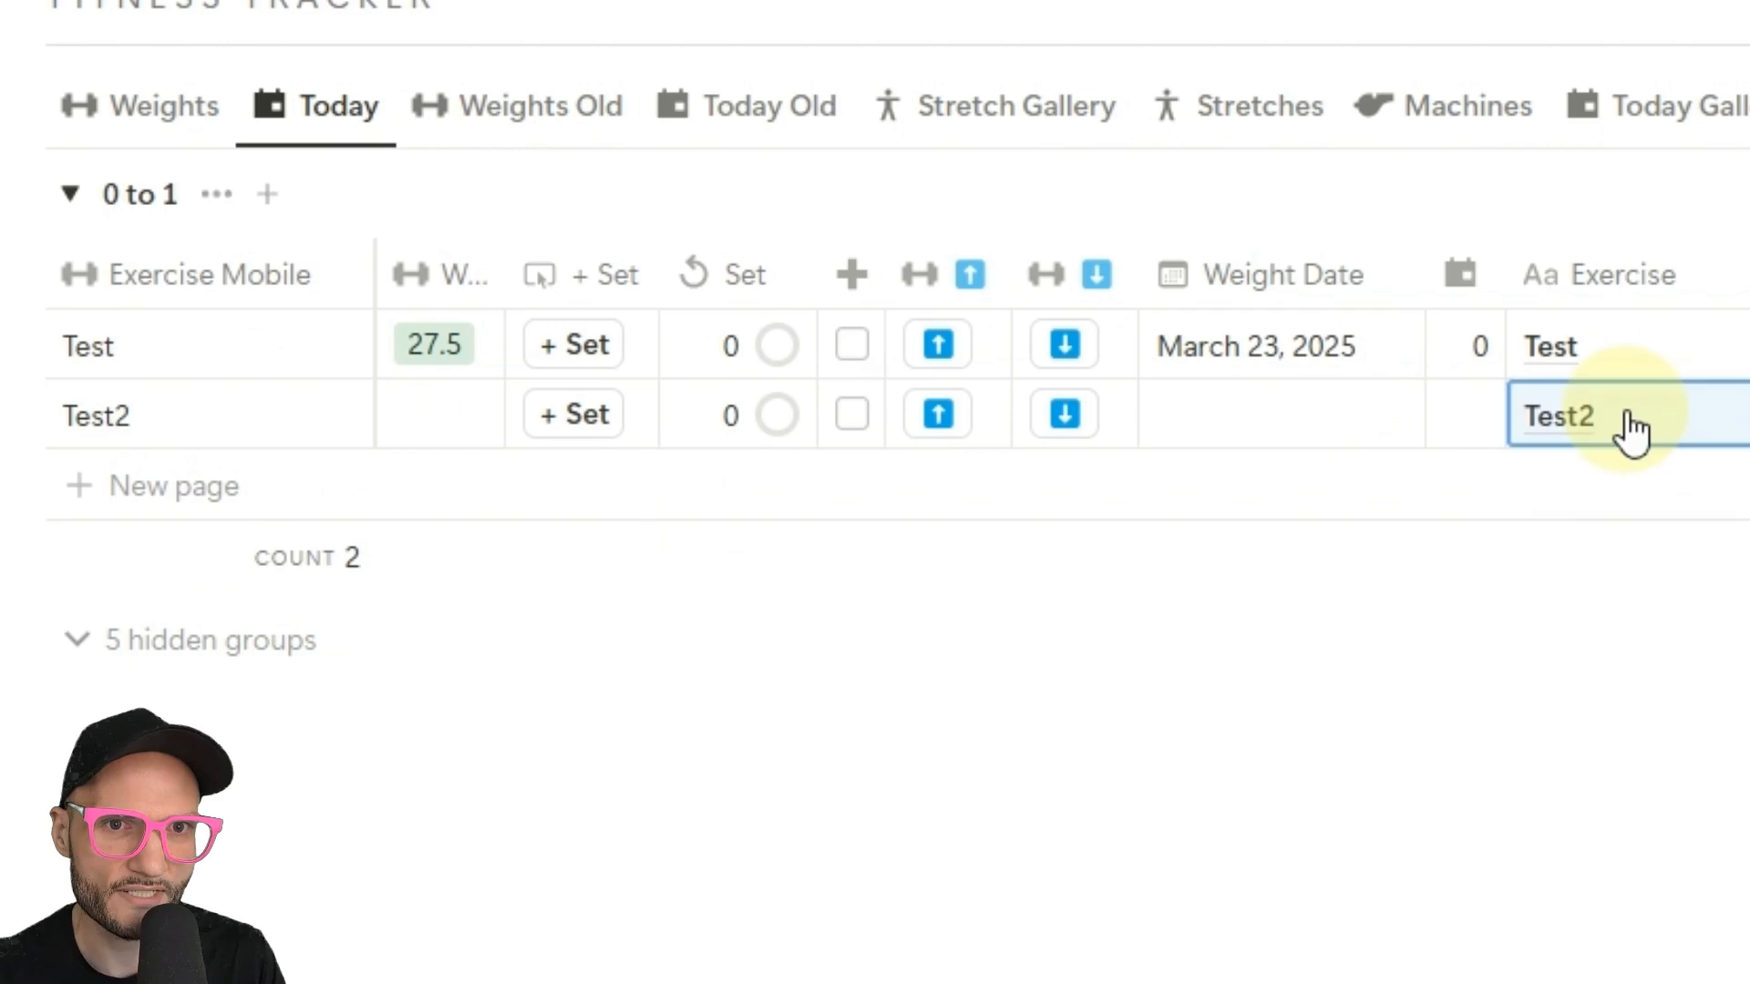
Step: Set the Test2 exercise's weight to 12.5 and raise it one increment to 15
left_click(448, 436)
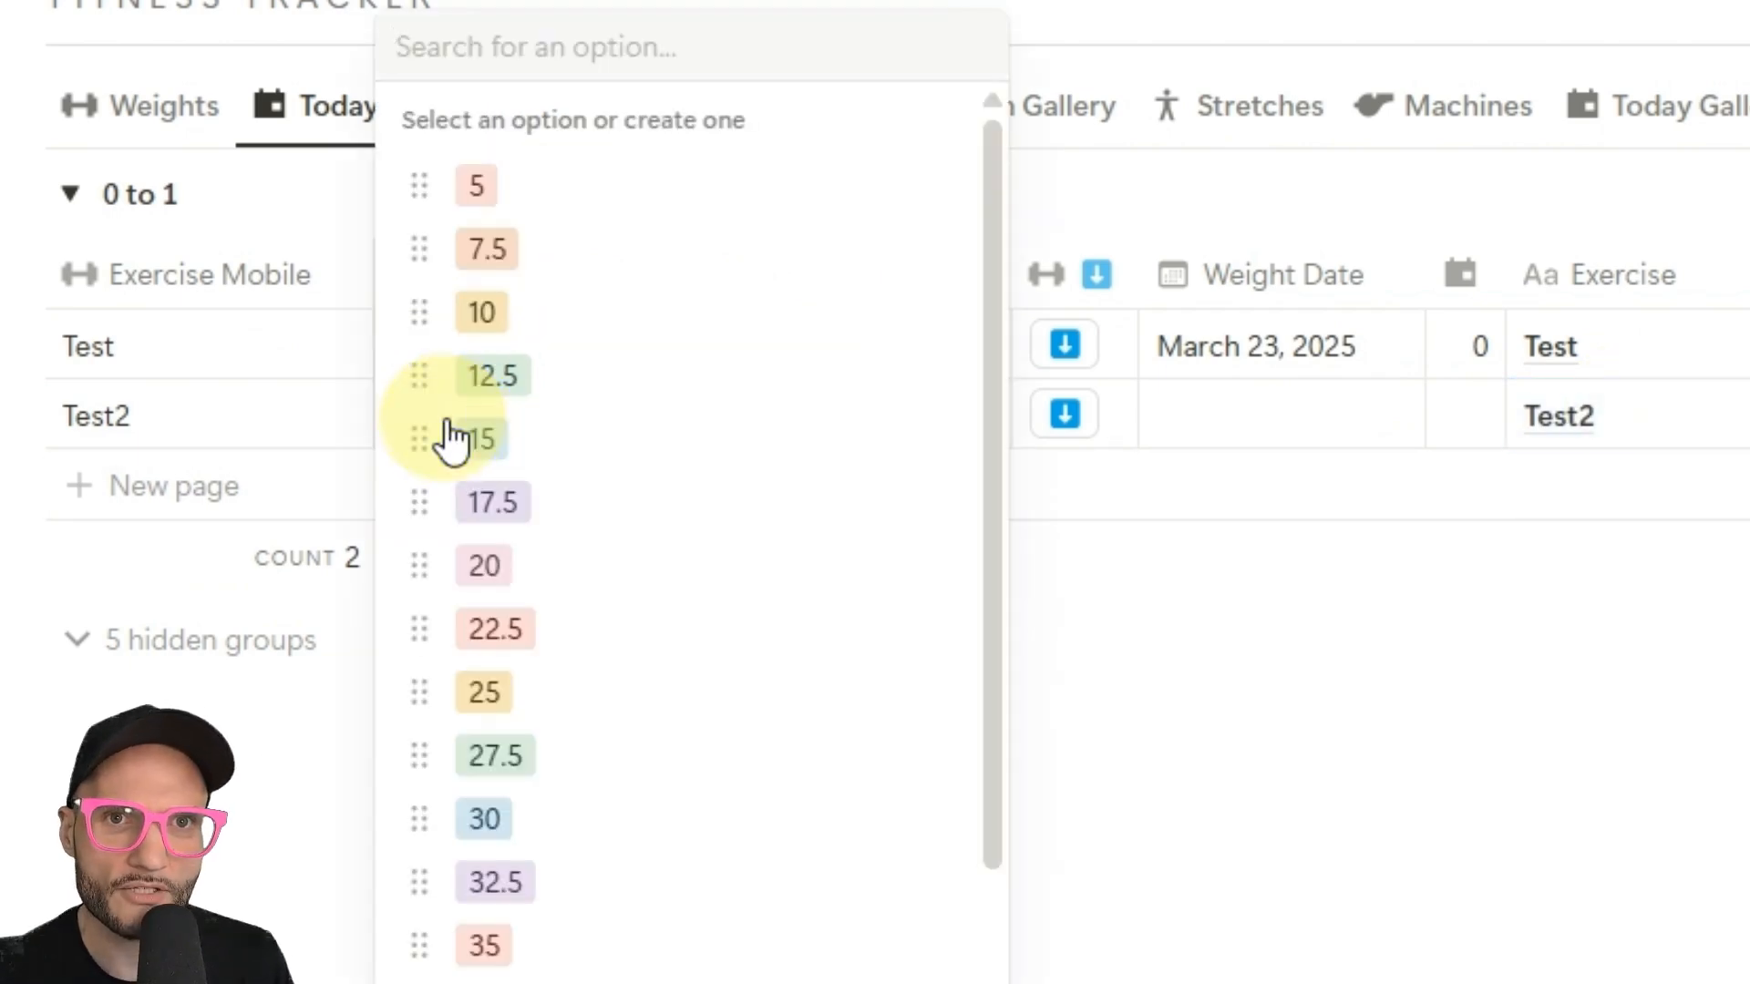
left_click(530, 392)
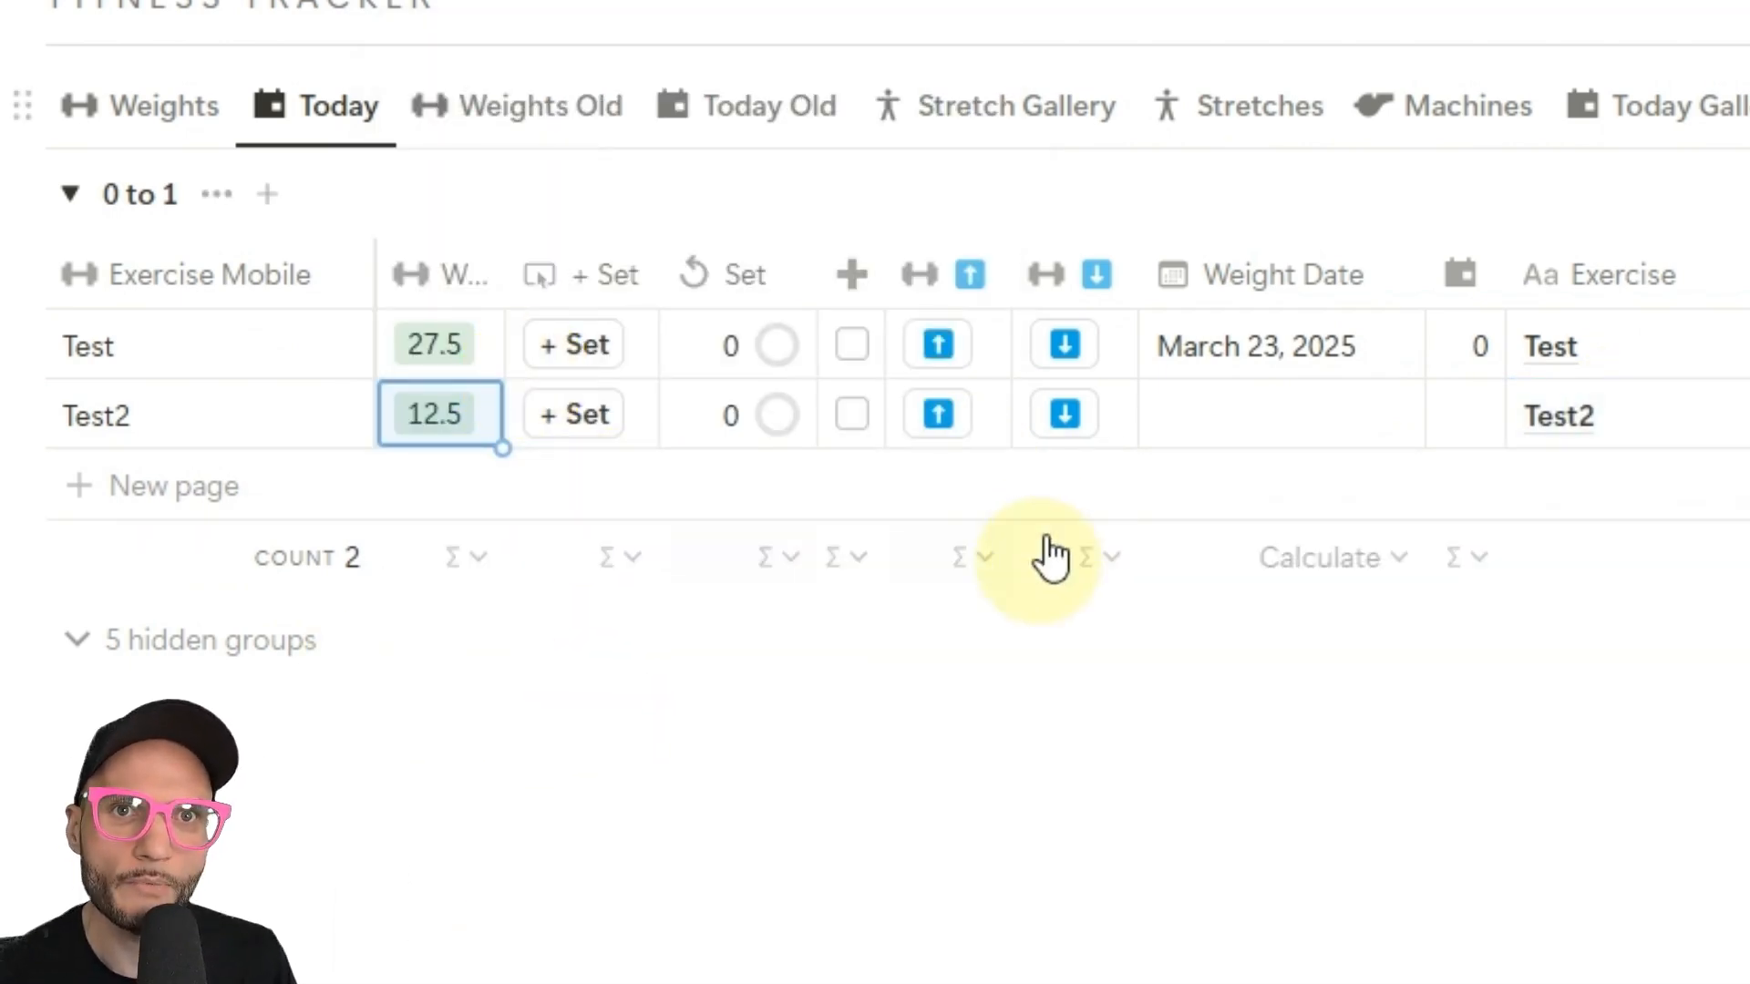
left_click(939, 423)
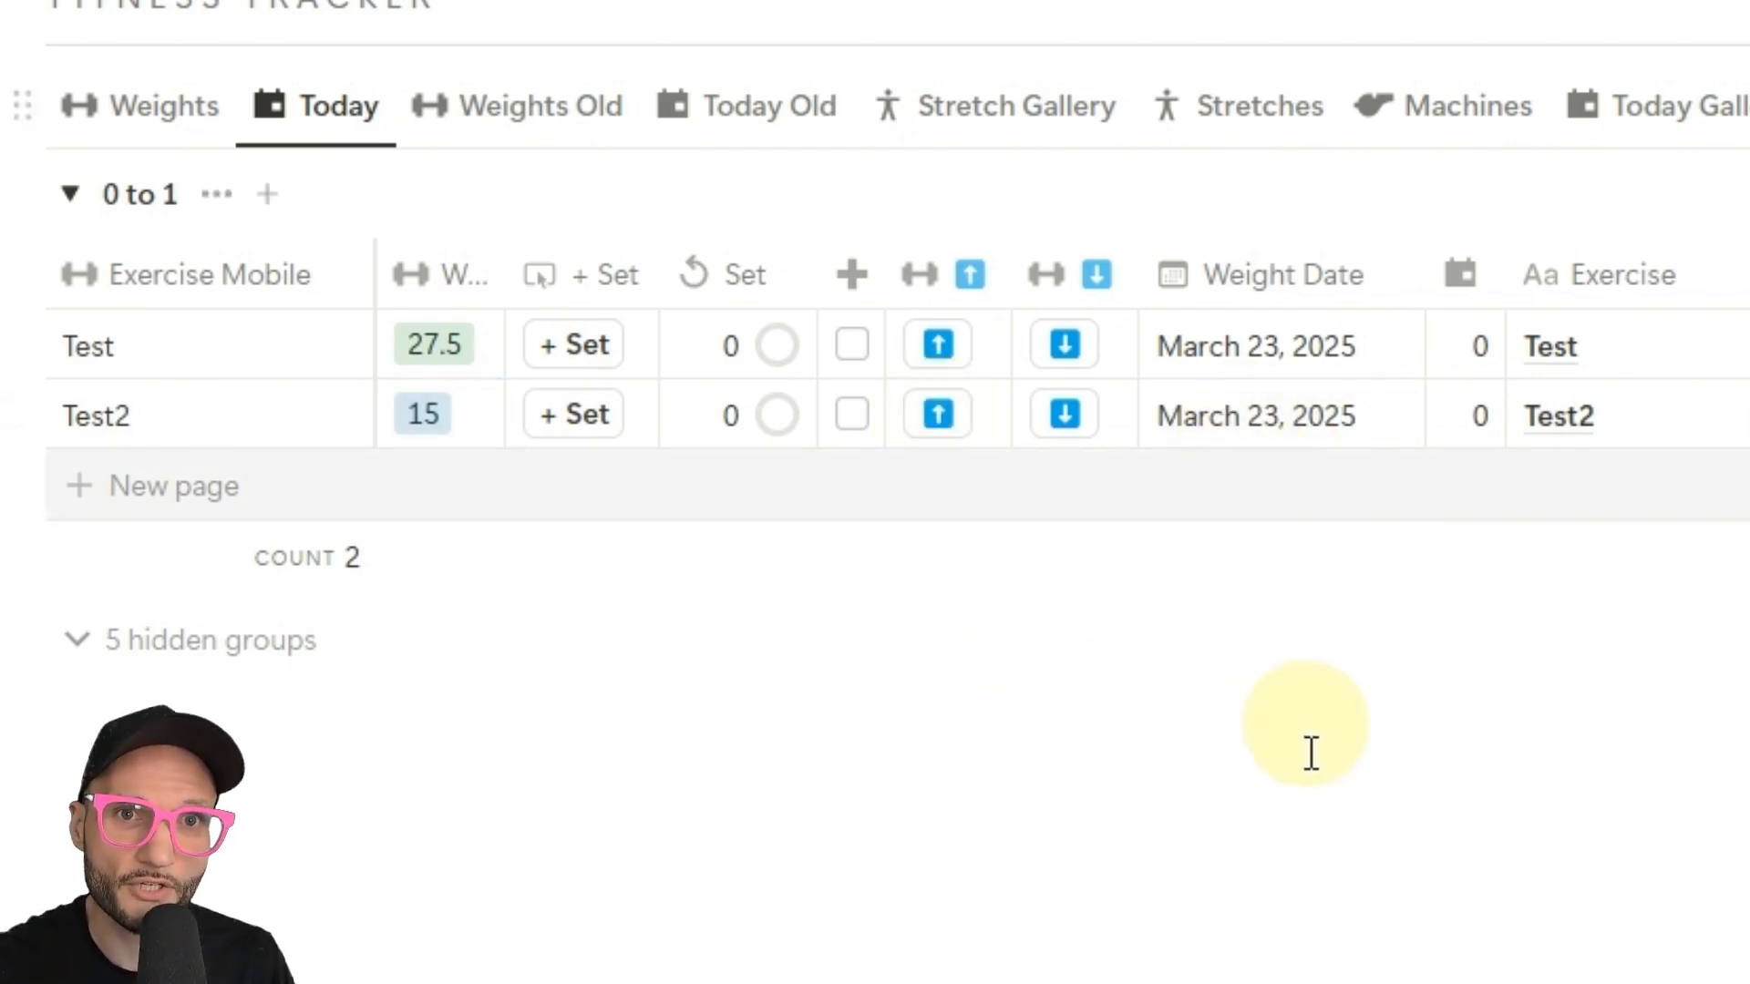
Step: Switch to the Weights view and look over its Arms exercises
left_click(118, 111)
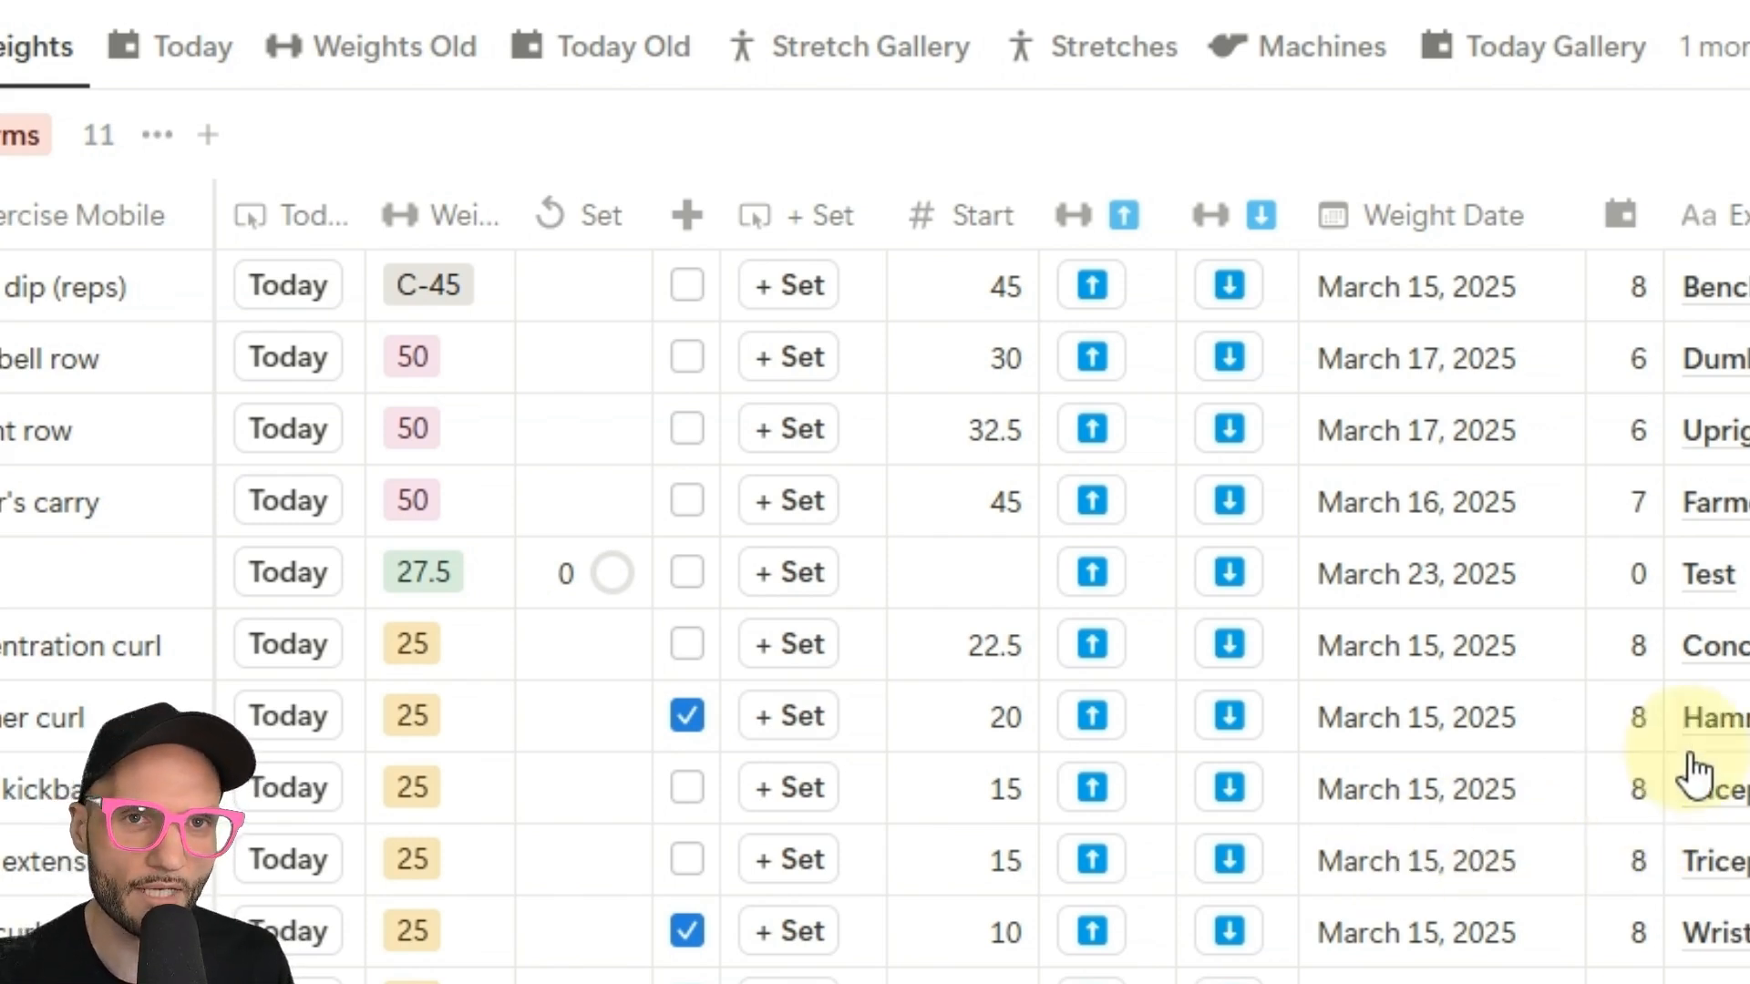
scroll(1595, 793, "down", 3)
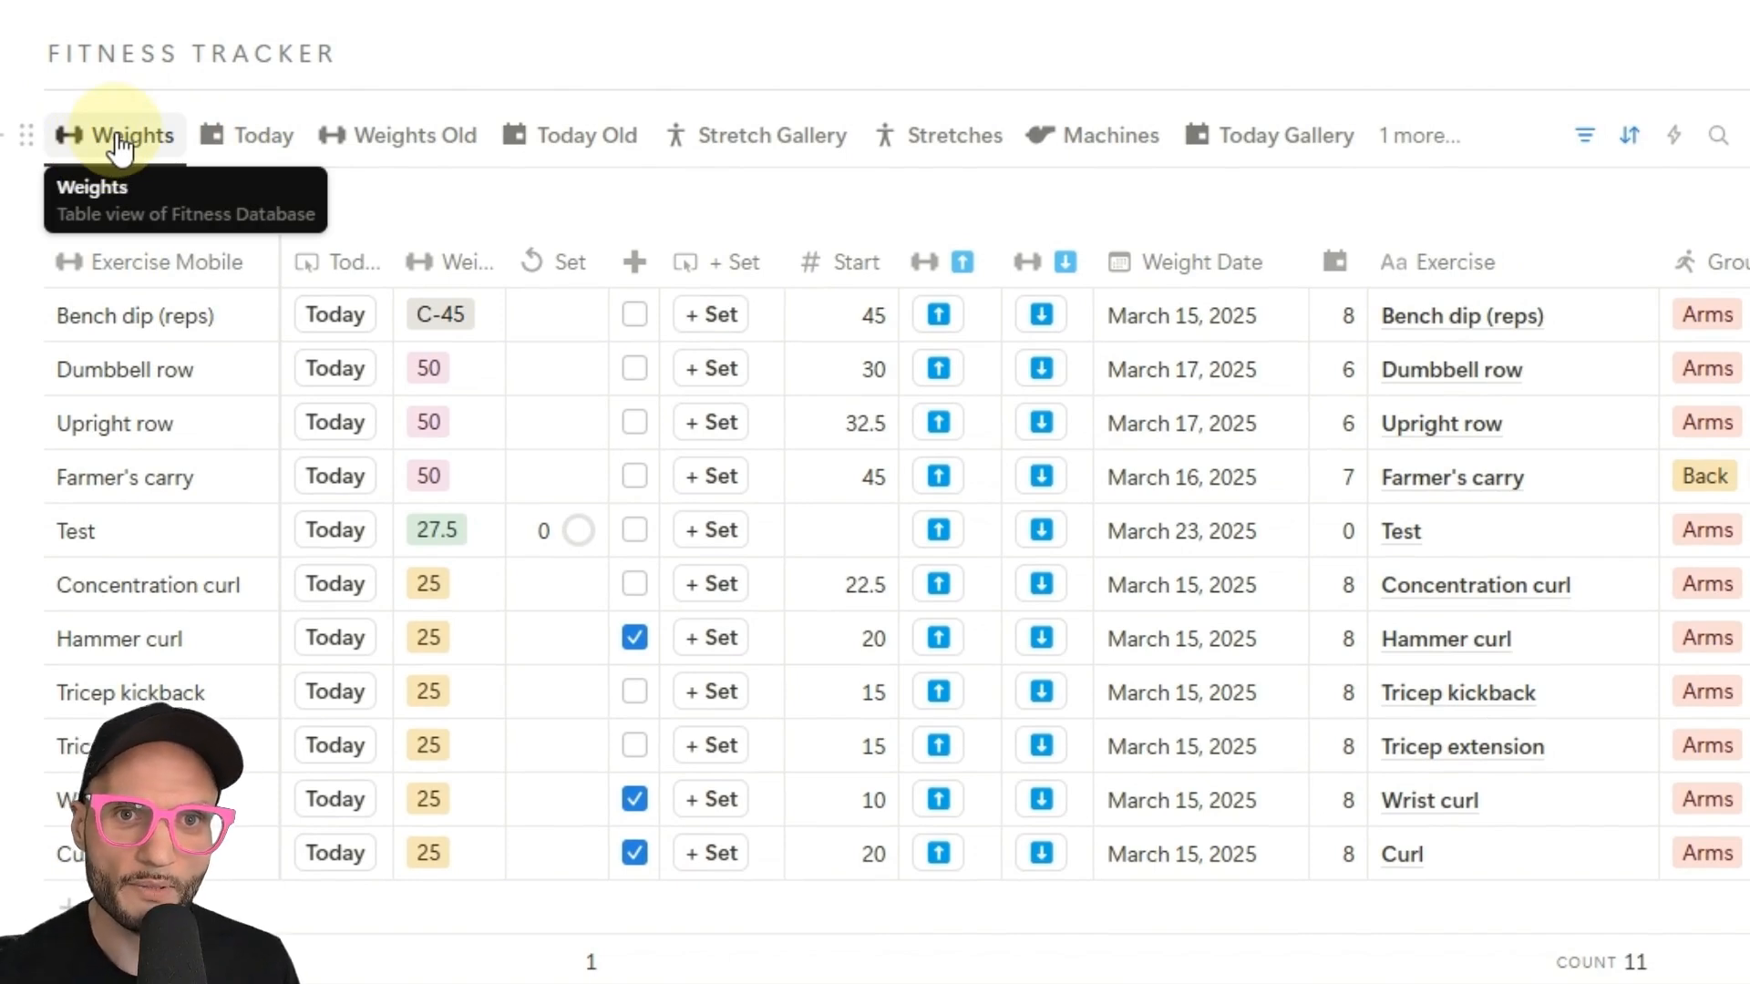
Step: Try a greater-than filter on Weight Days in the Weights view and delete that filter
left_click(1586, 146)
left_click(509, 213)
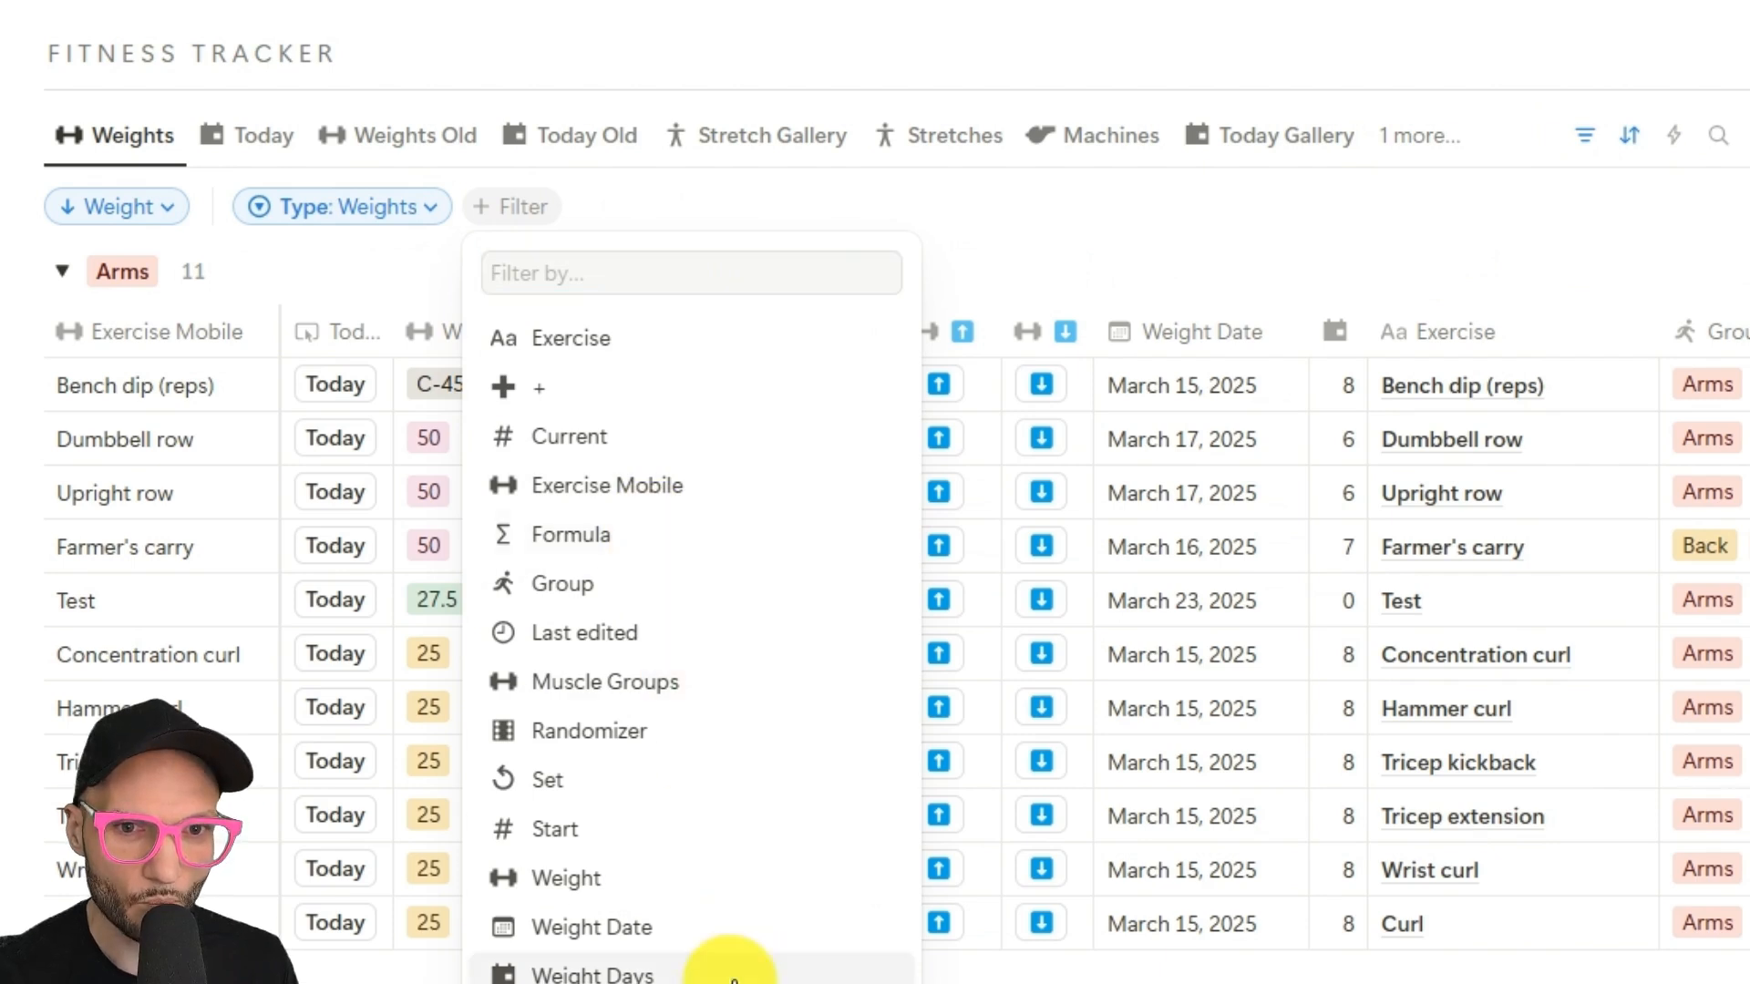
left_click(734, 975)
left_click(609, 263)
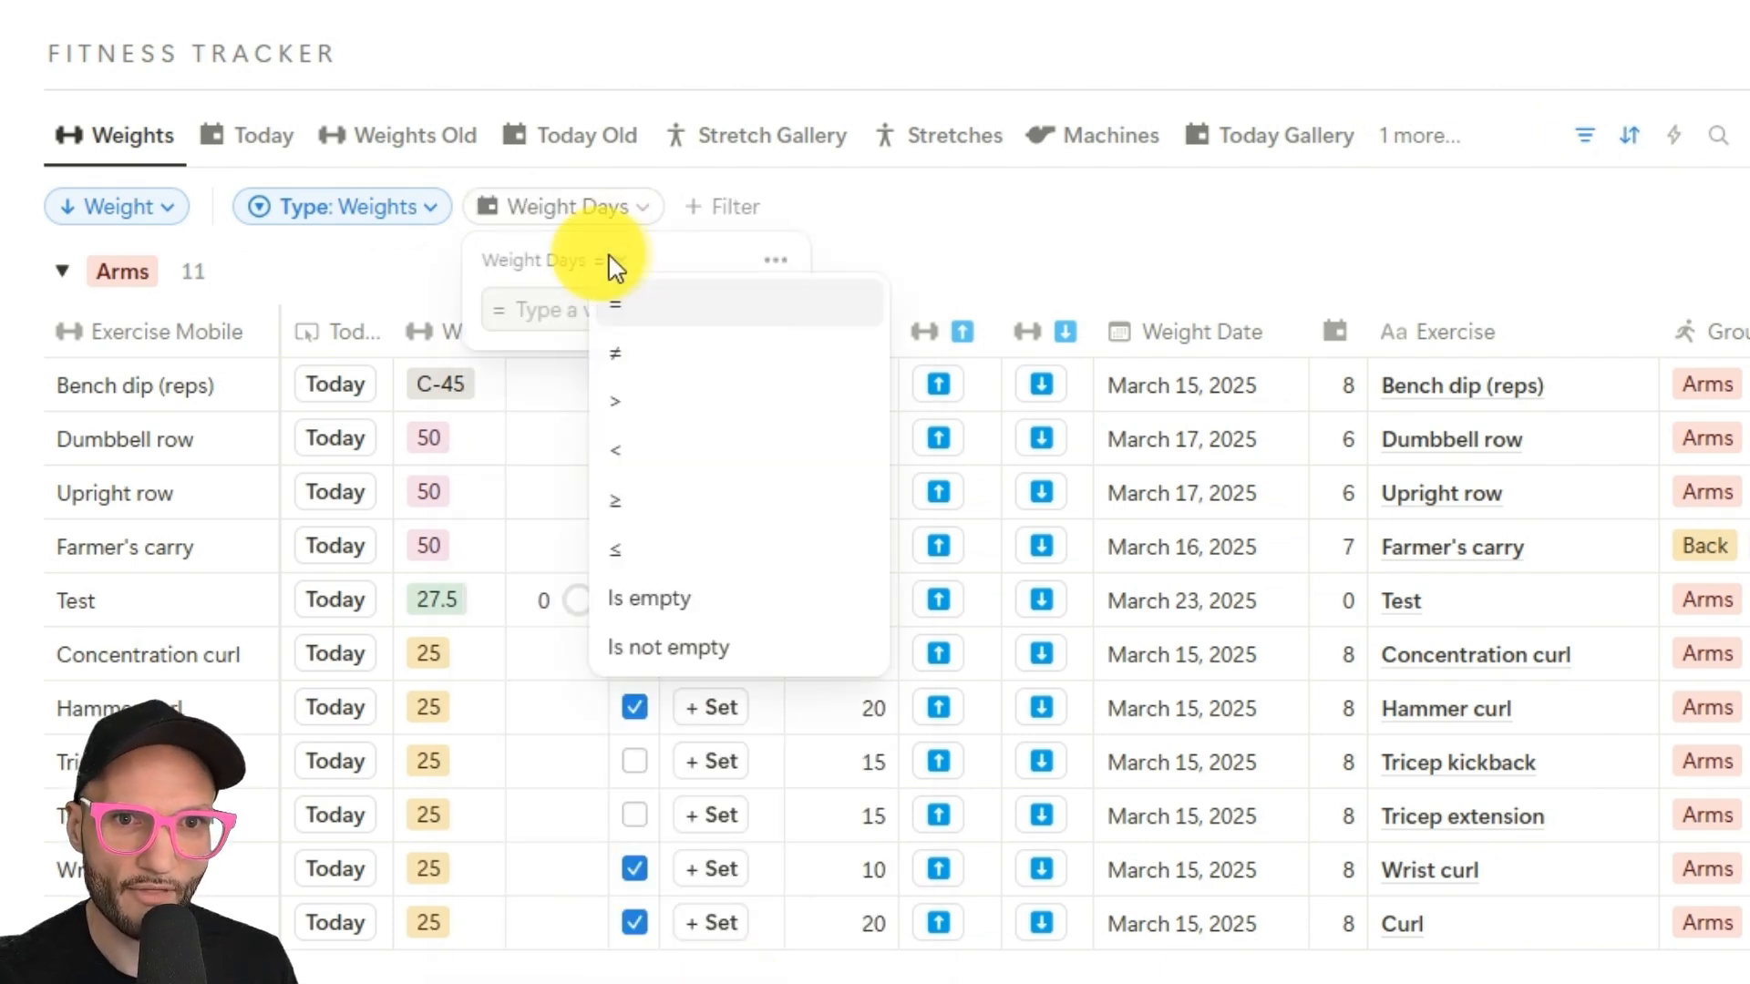
left_click(708, 401)
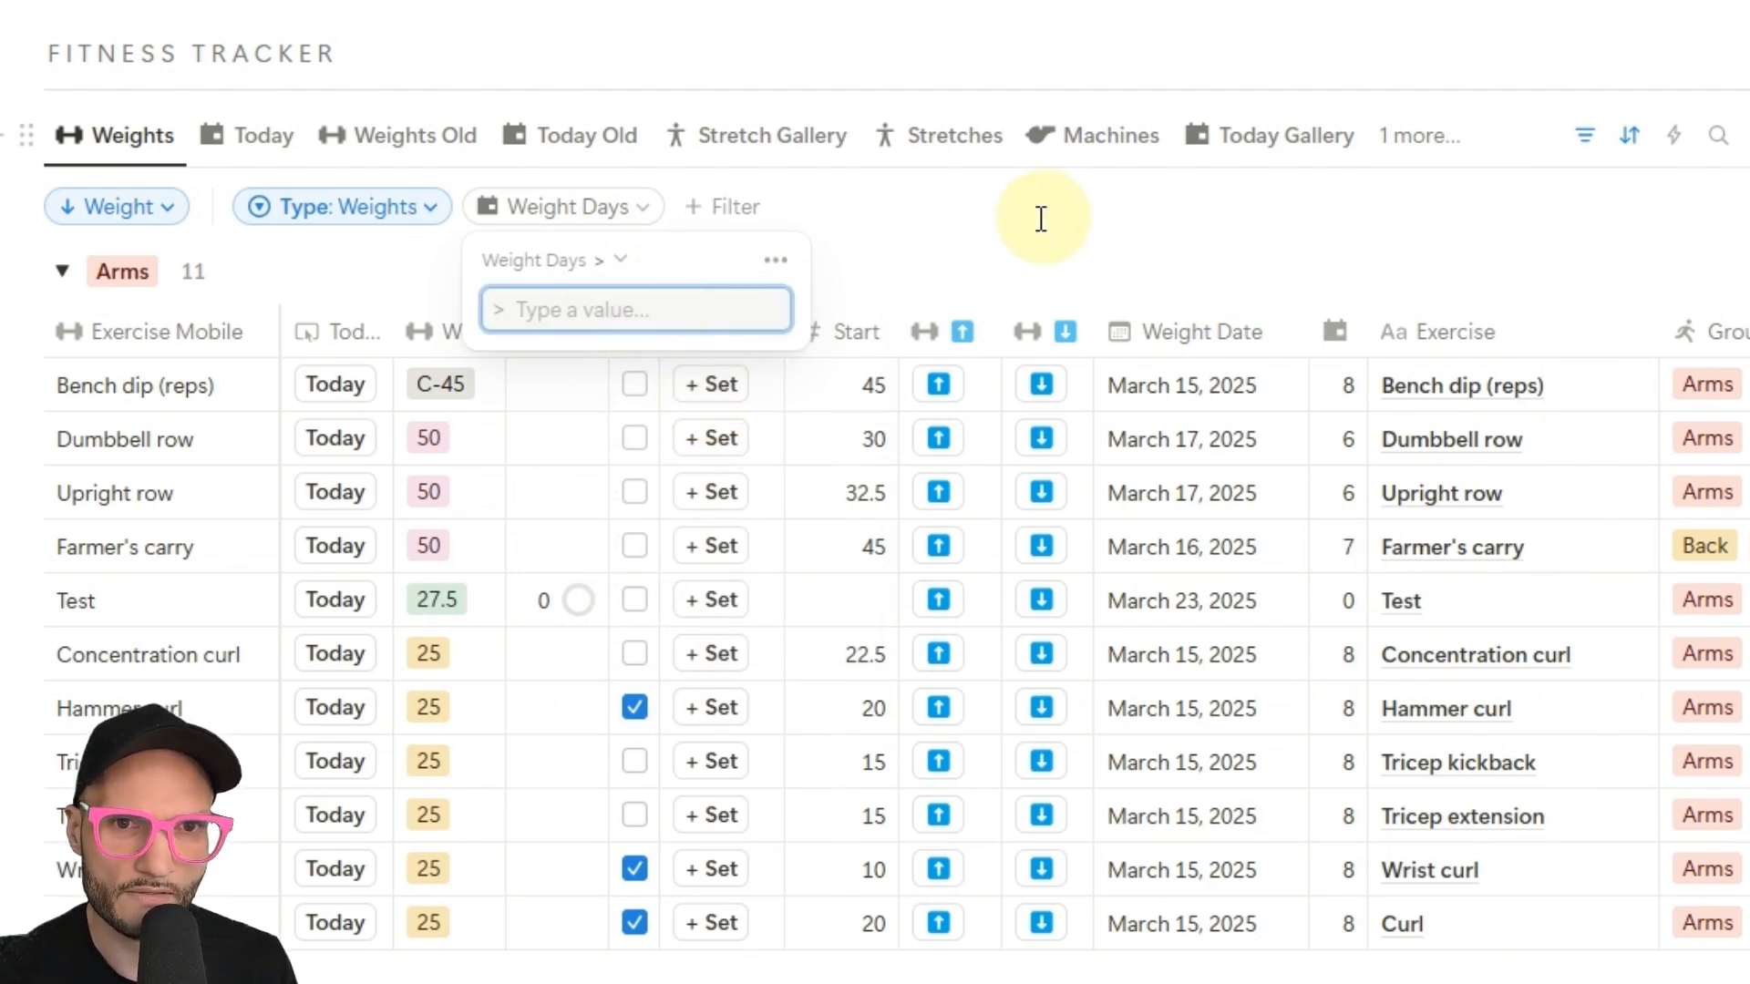
left_click(777, 262)
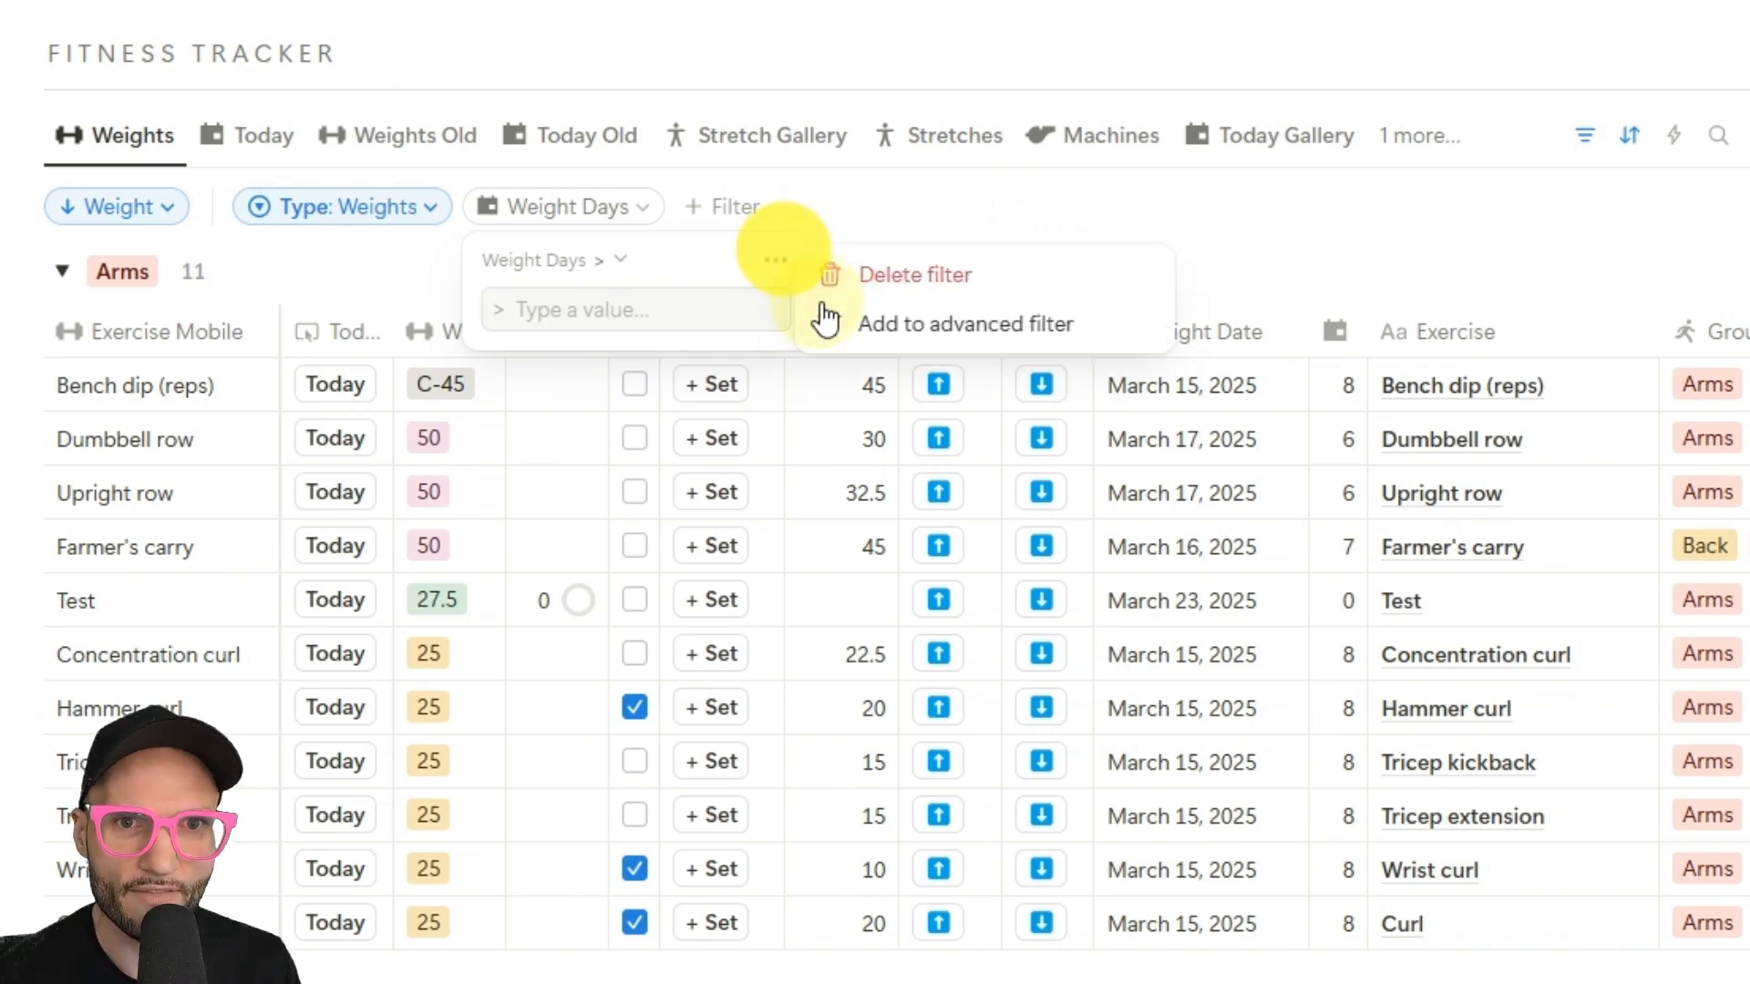
left_click(881, 288)
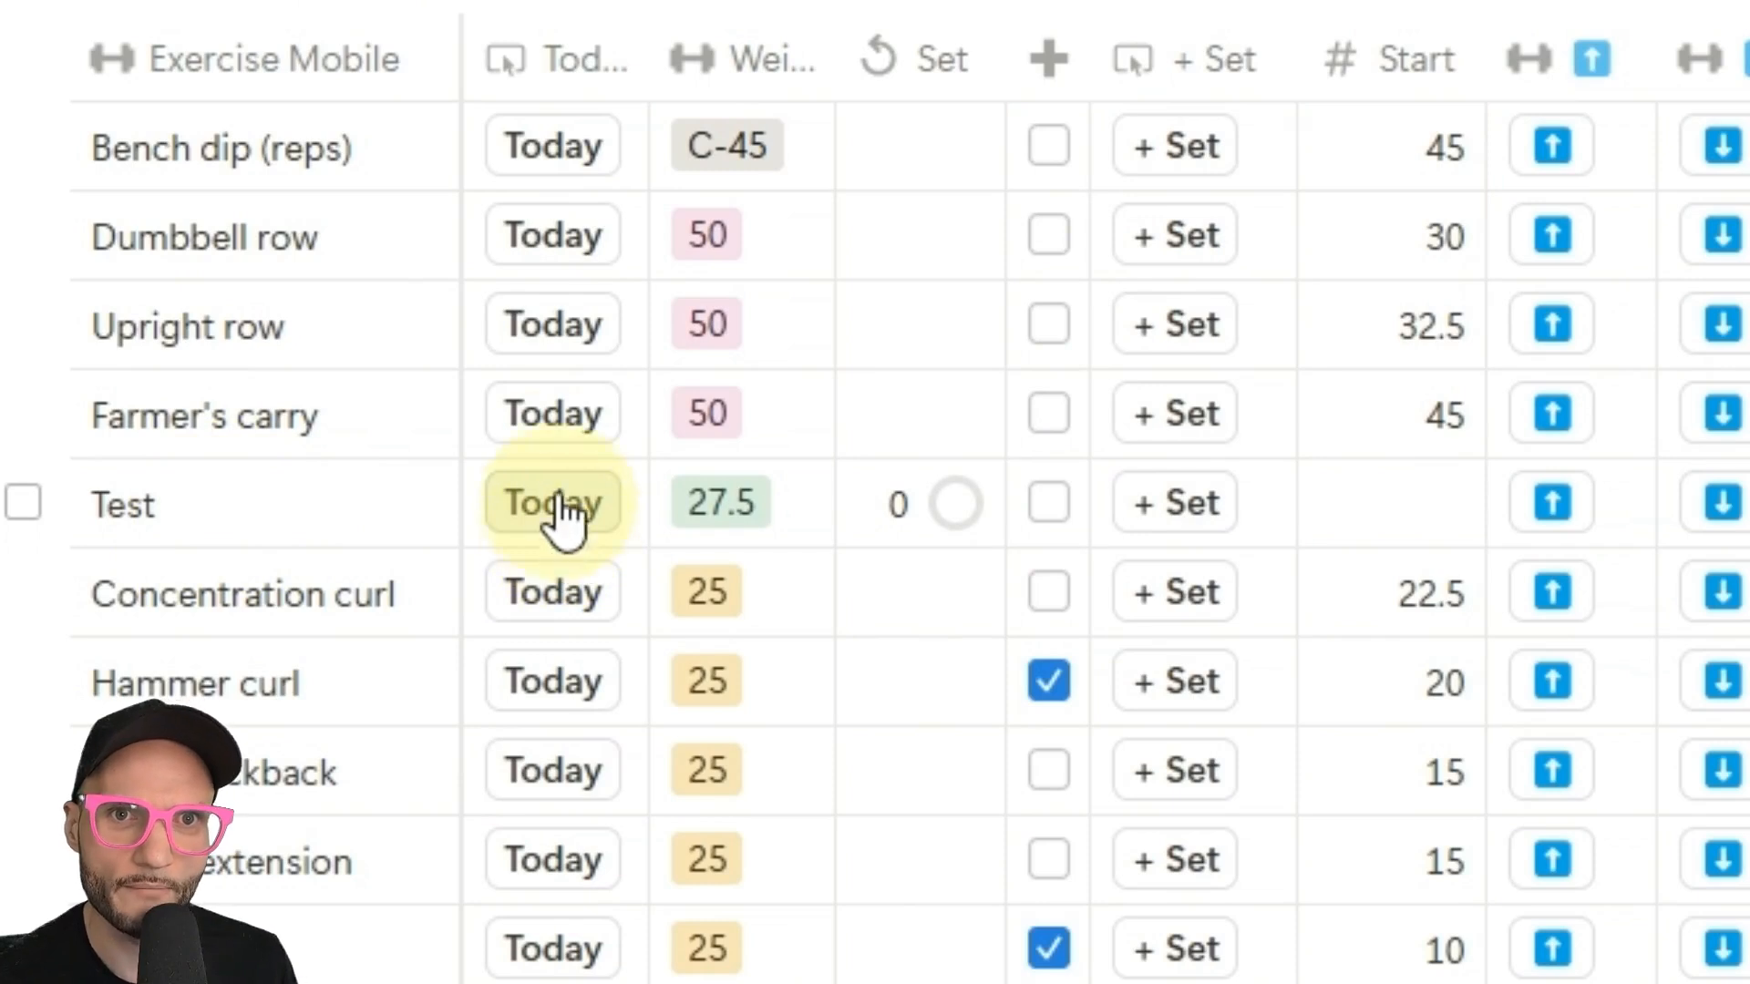
Step: Test the Today button on Farmer's carry by toggling its Set value between 0 and empty
left_click(545, 421)
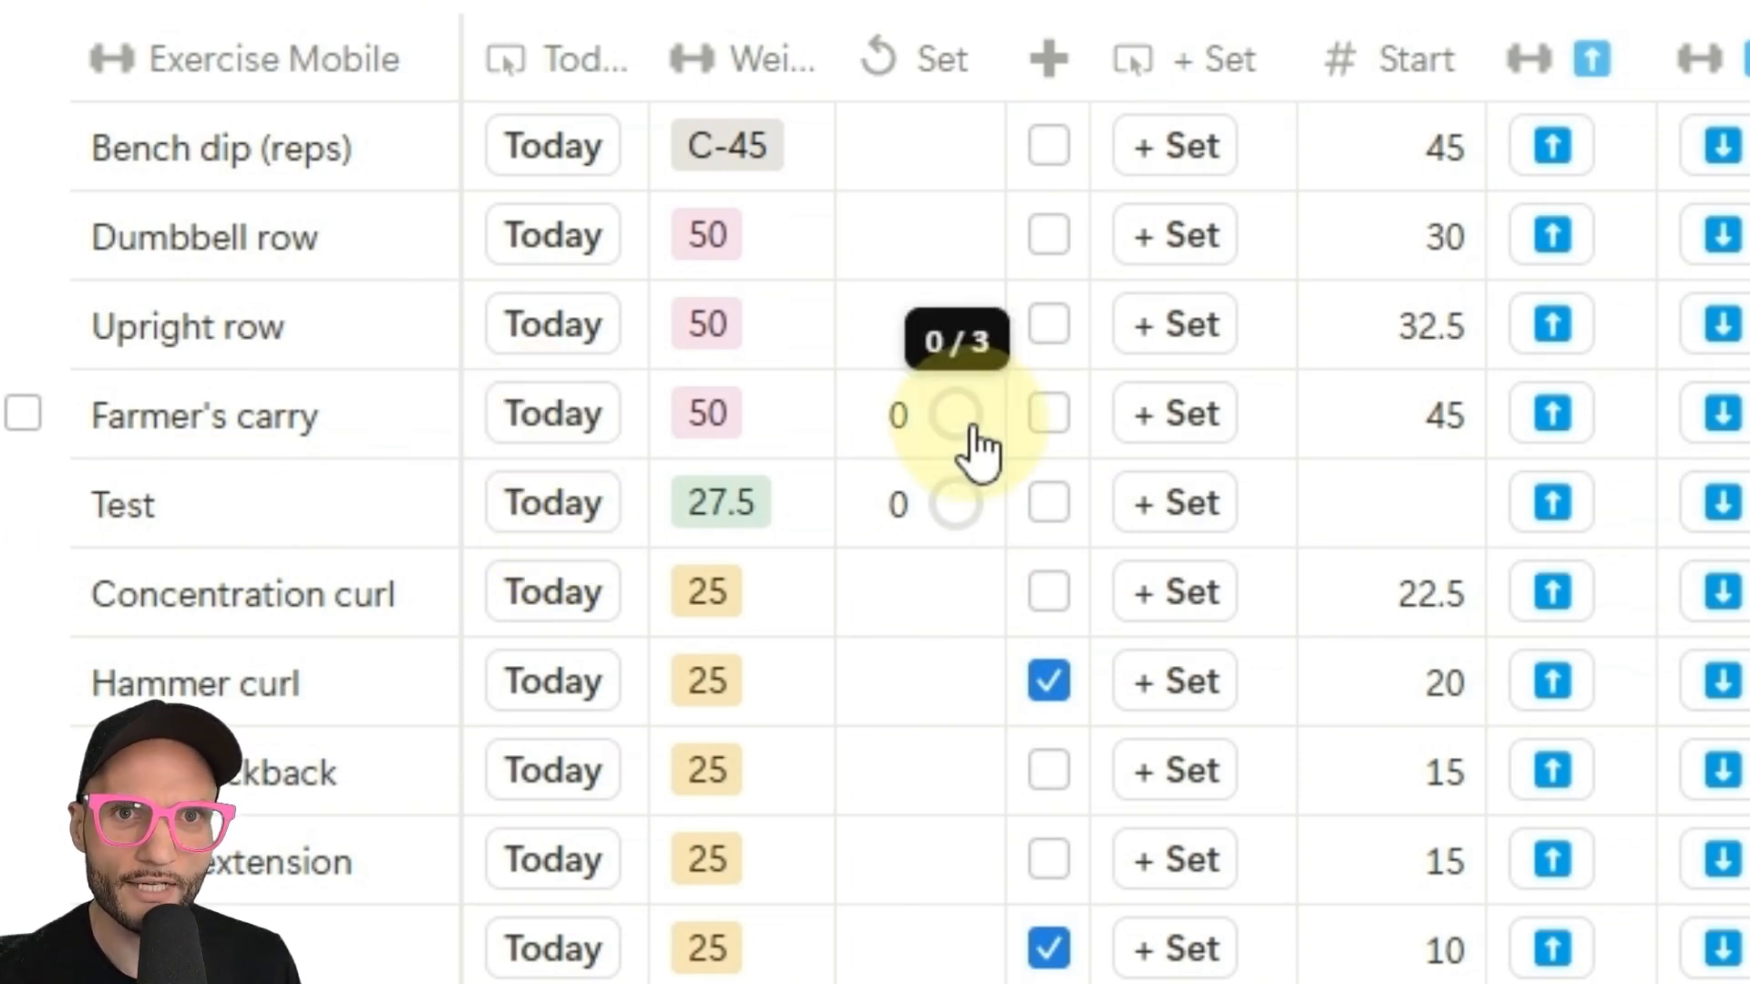
left_click(551, 429)
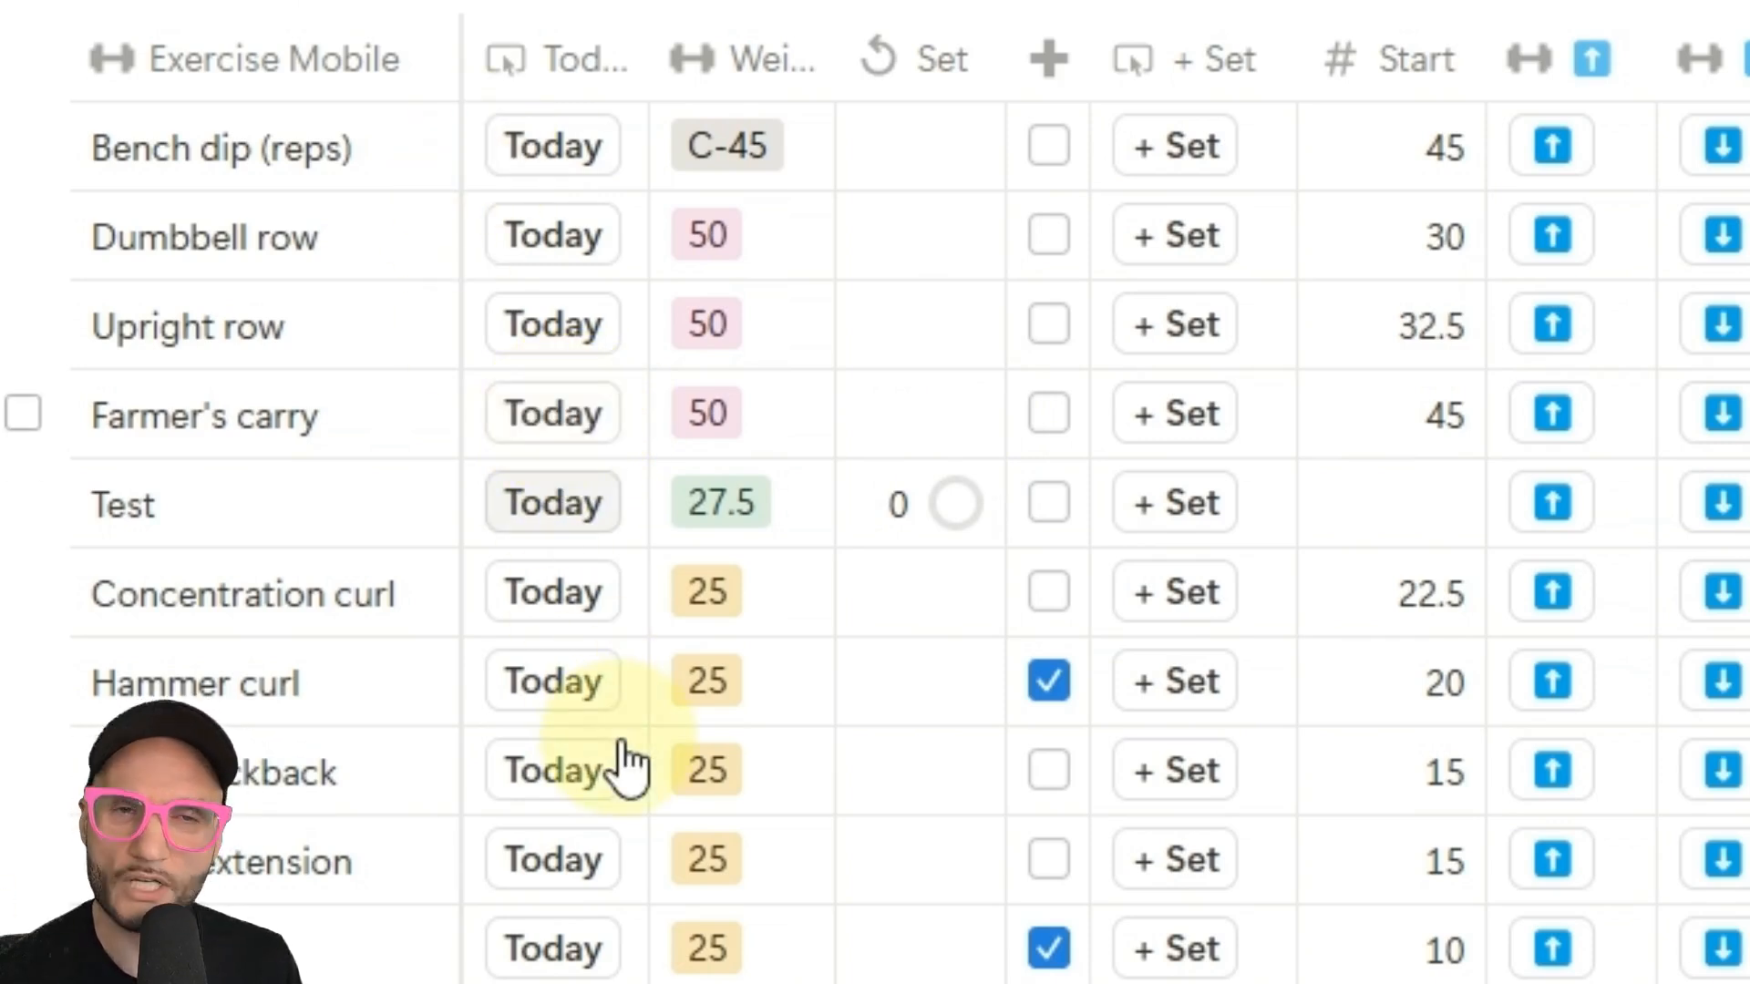
left_click(559, 441)
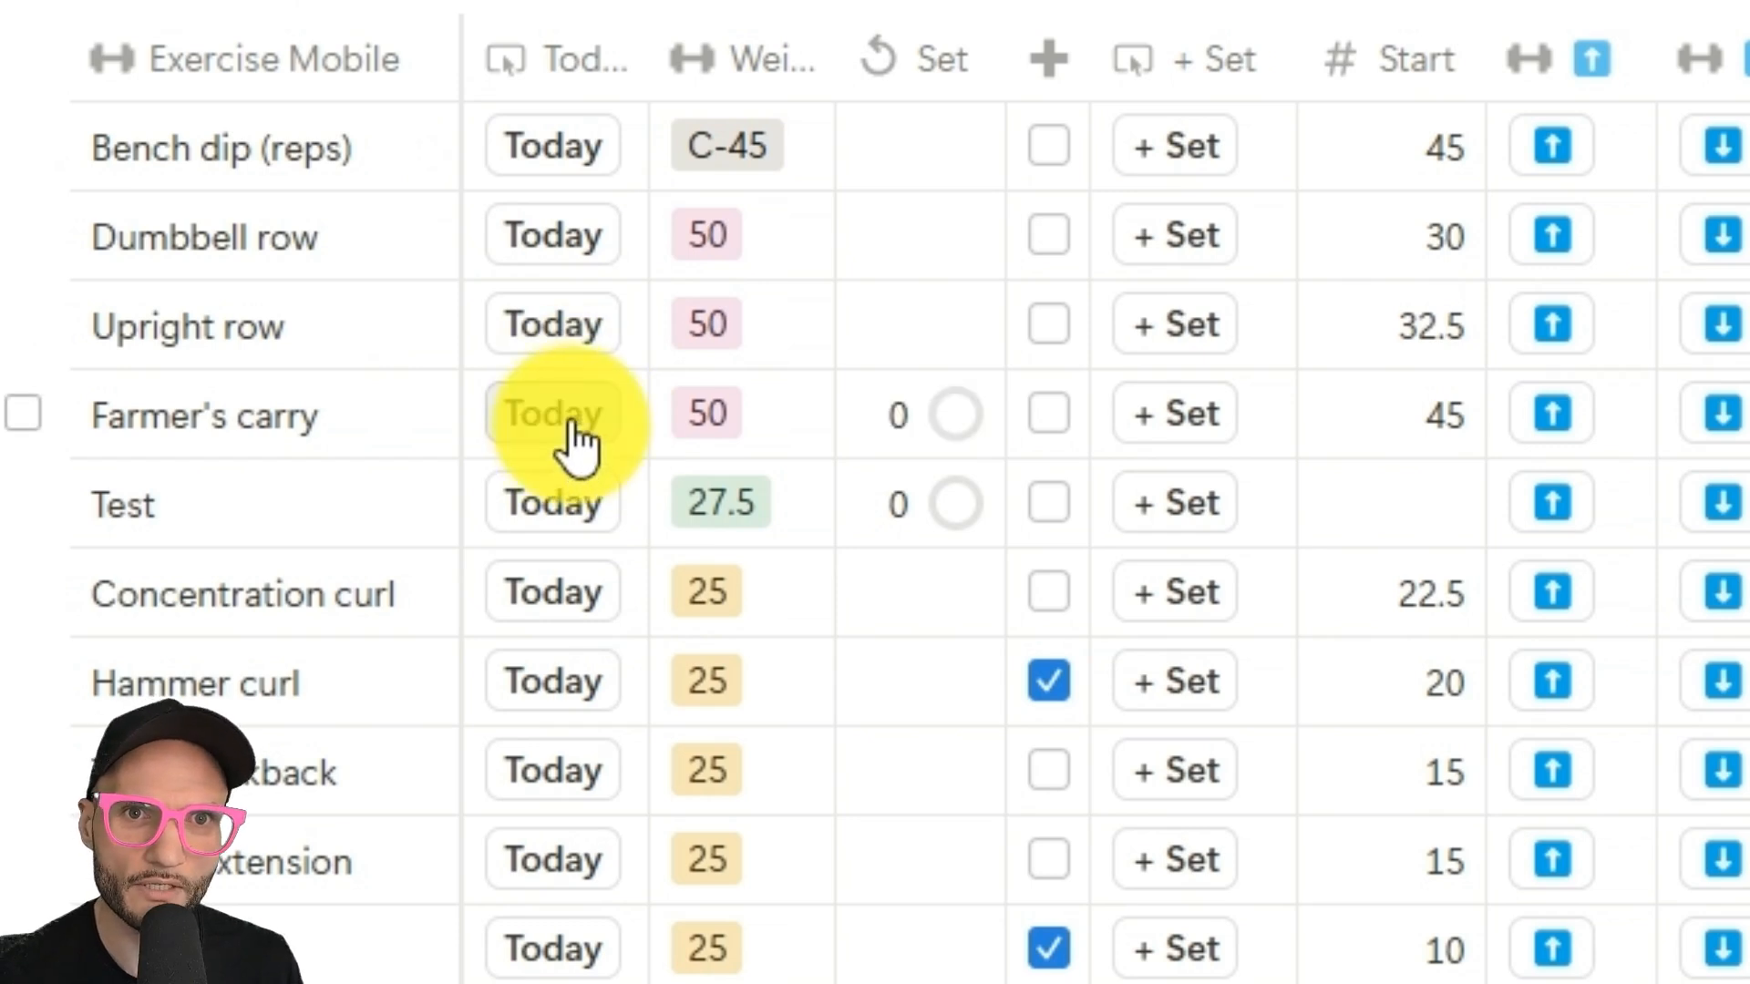
Step: Open the automation of the Today button property, examine the toNumber("") part of its Set formula, and close it
left_click(539, 58)
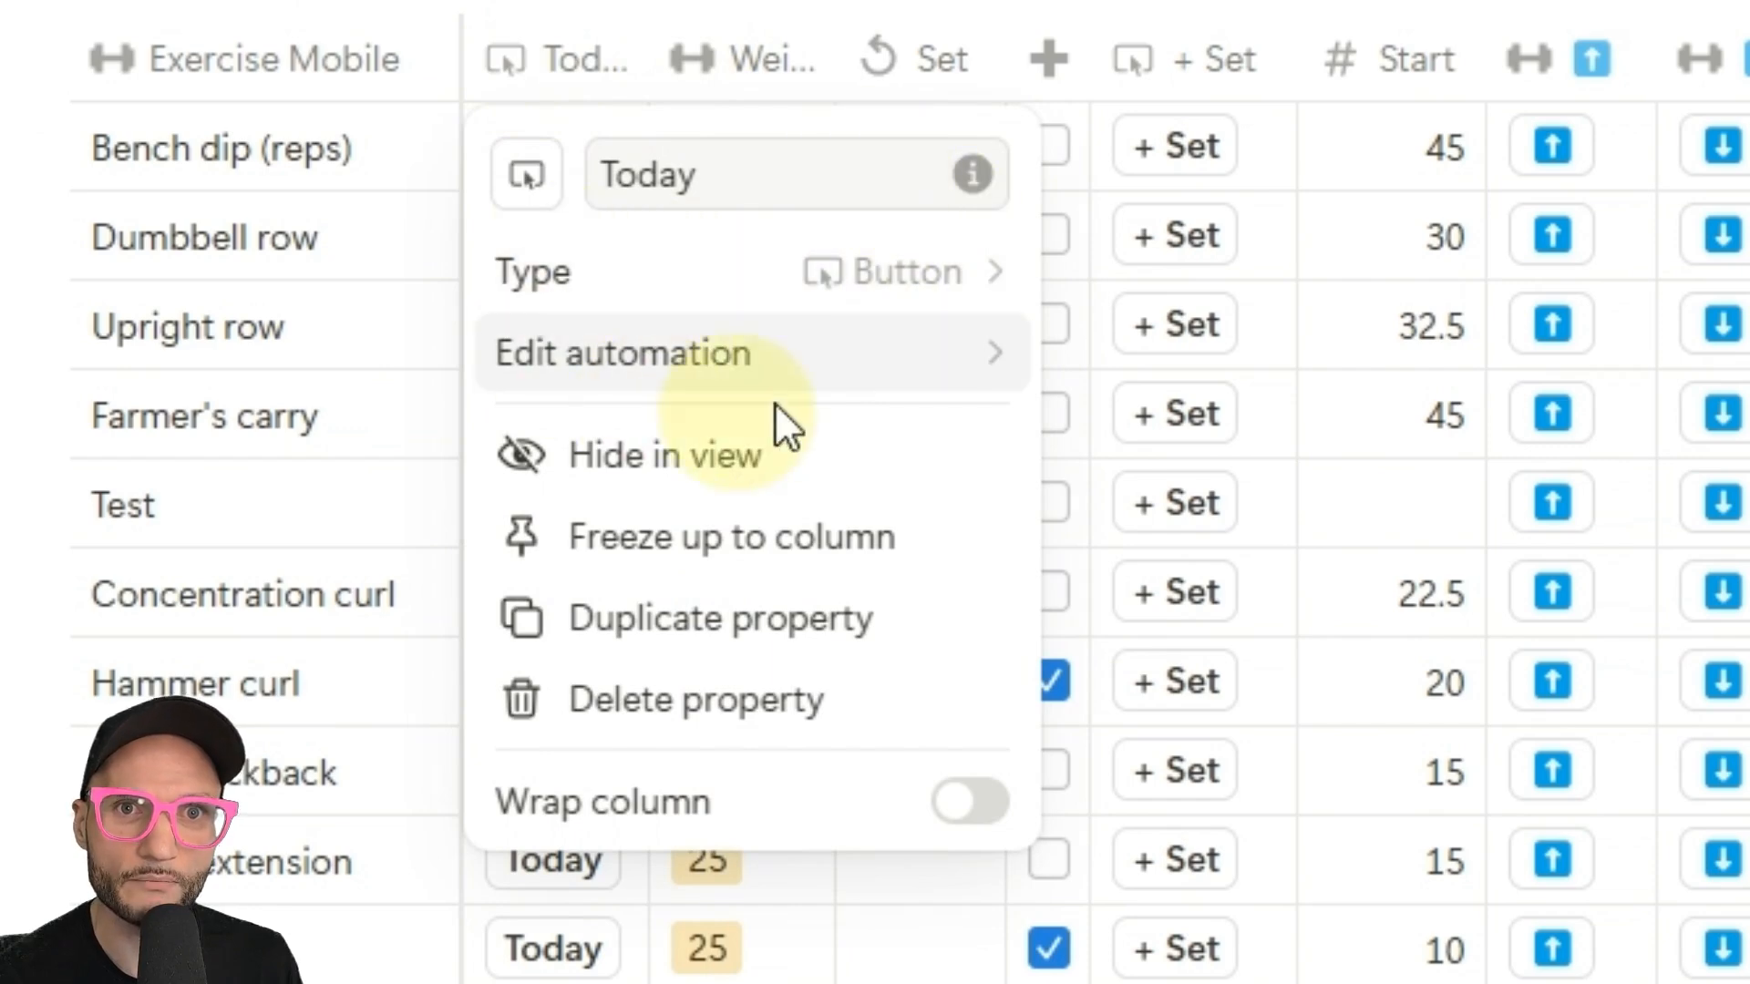
left_click(764, 365)
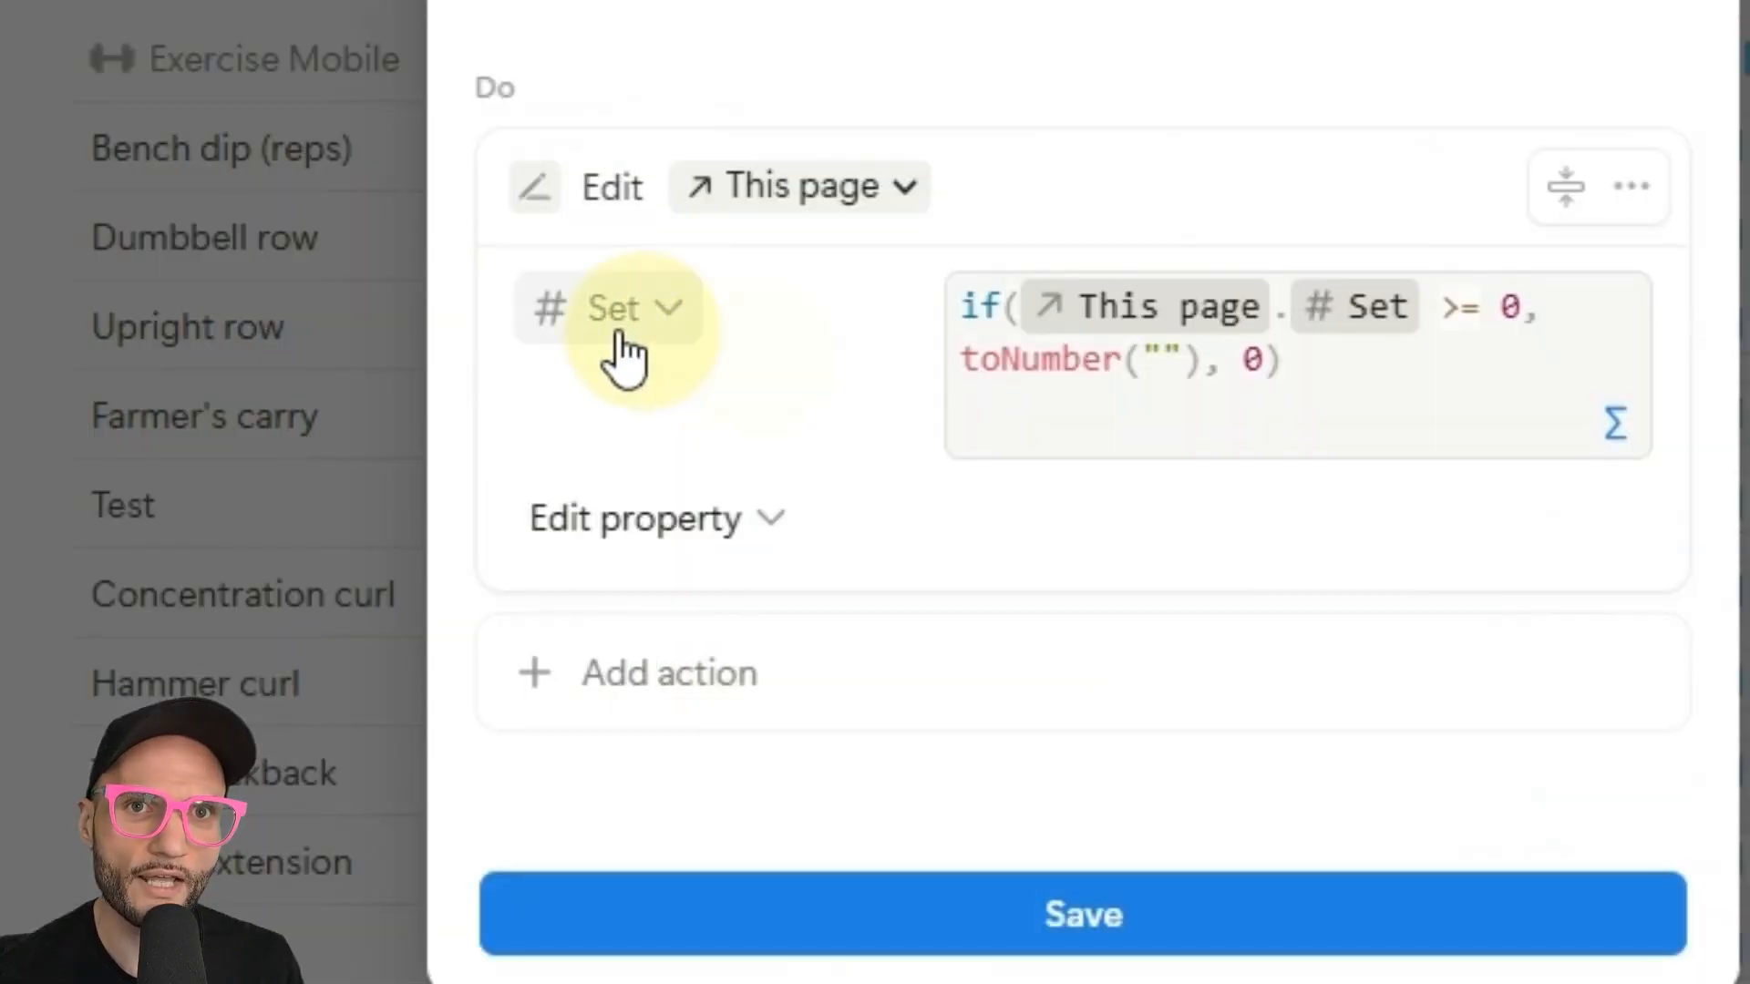
left_click(1615, 422)
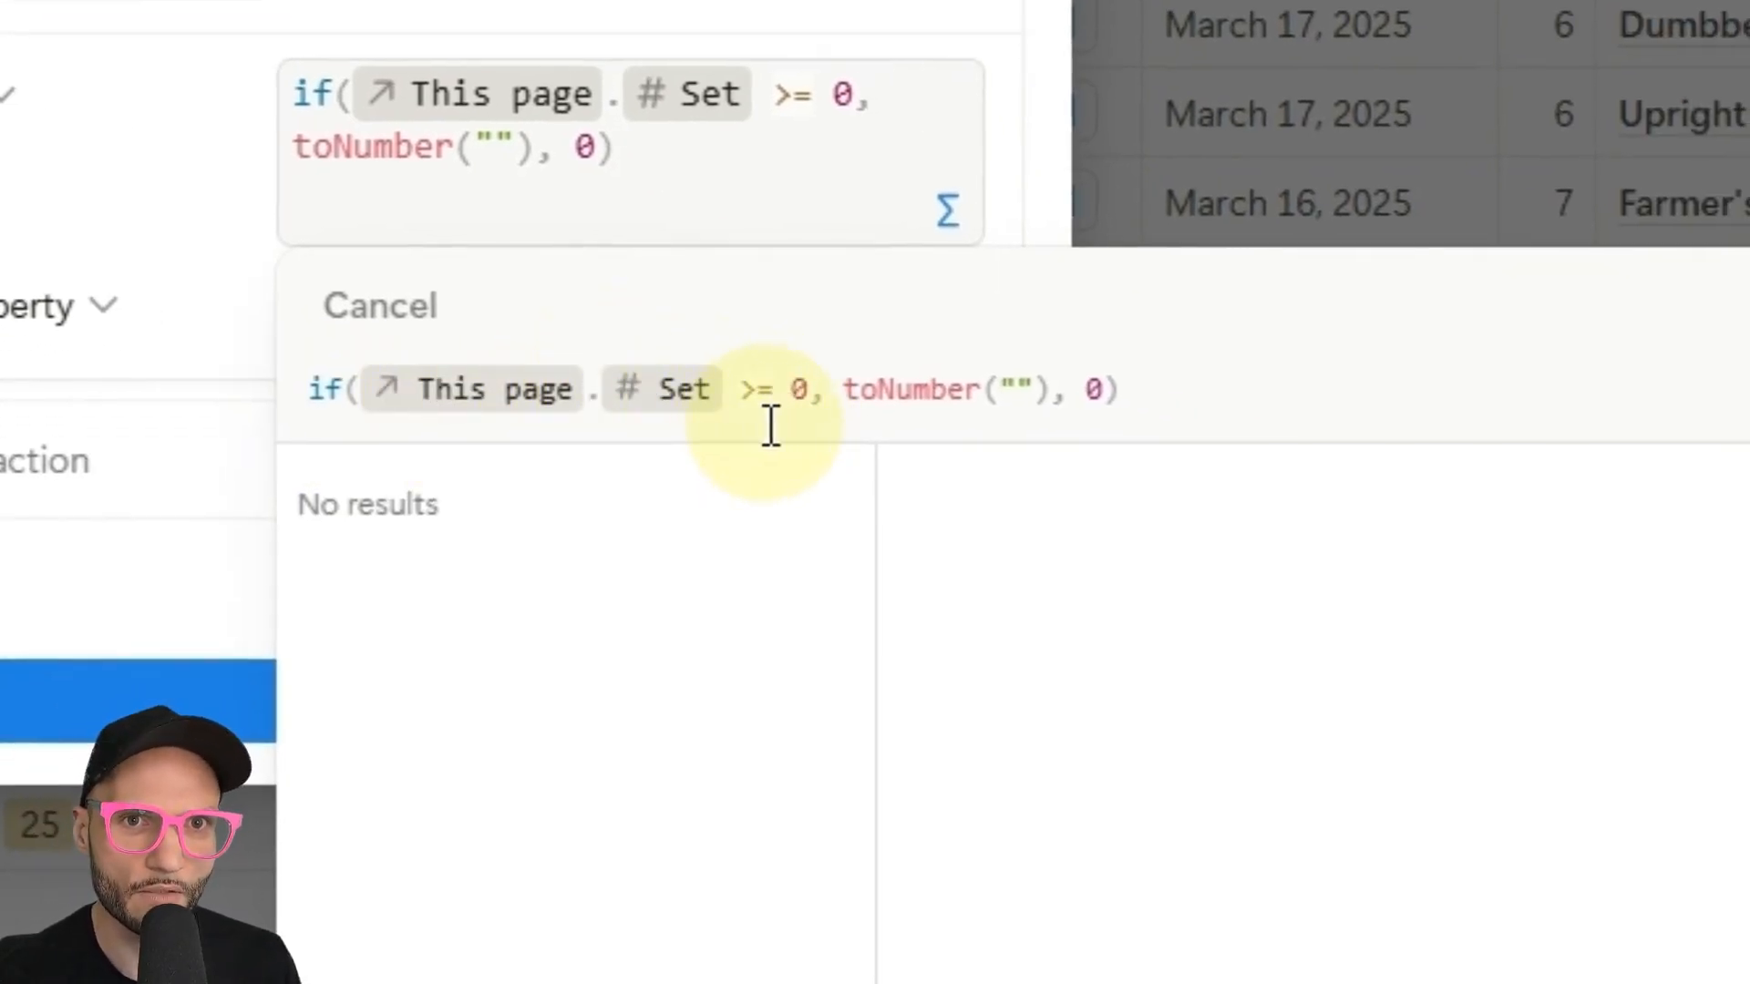
left_click_drag(845, 391, 1053, 390)
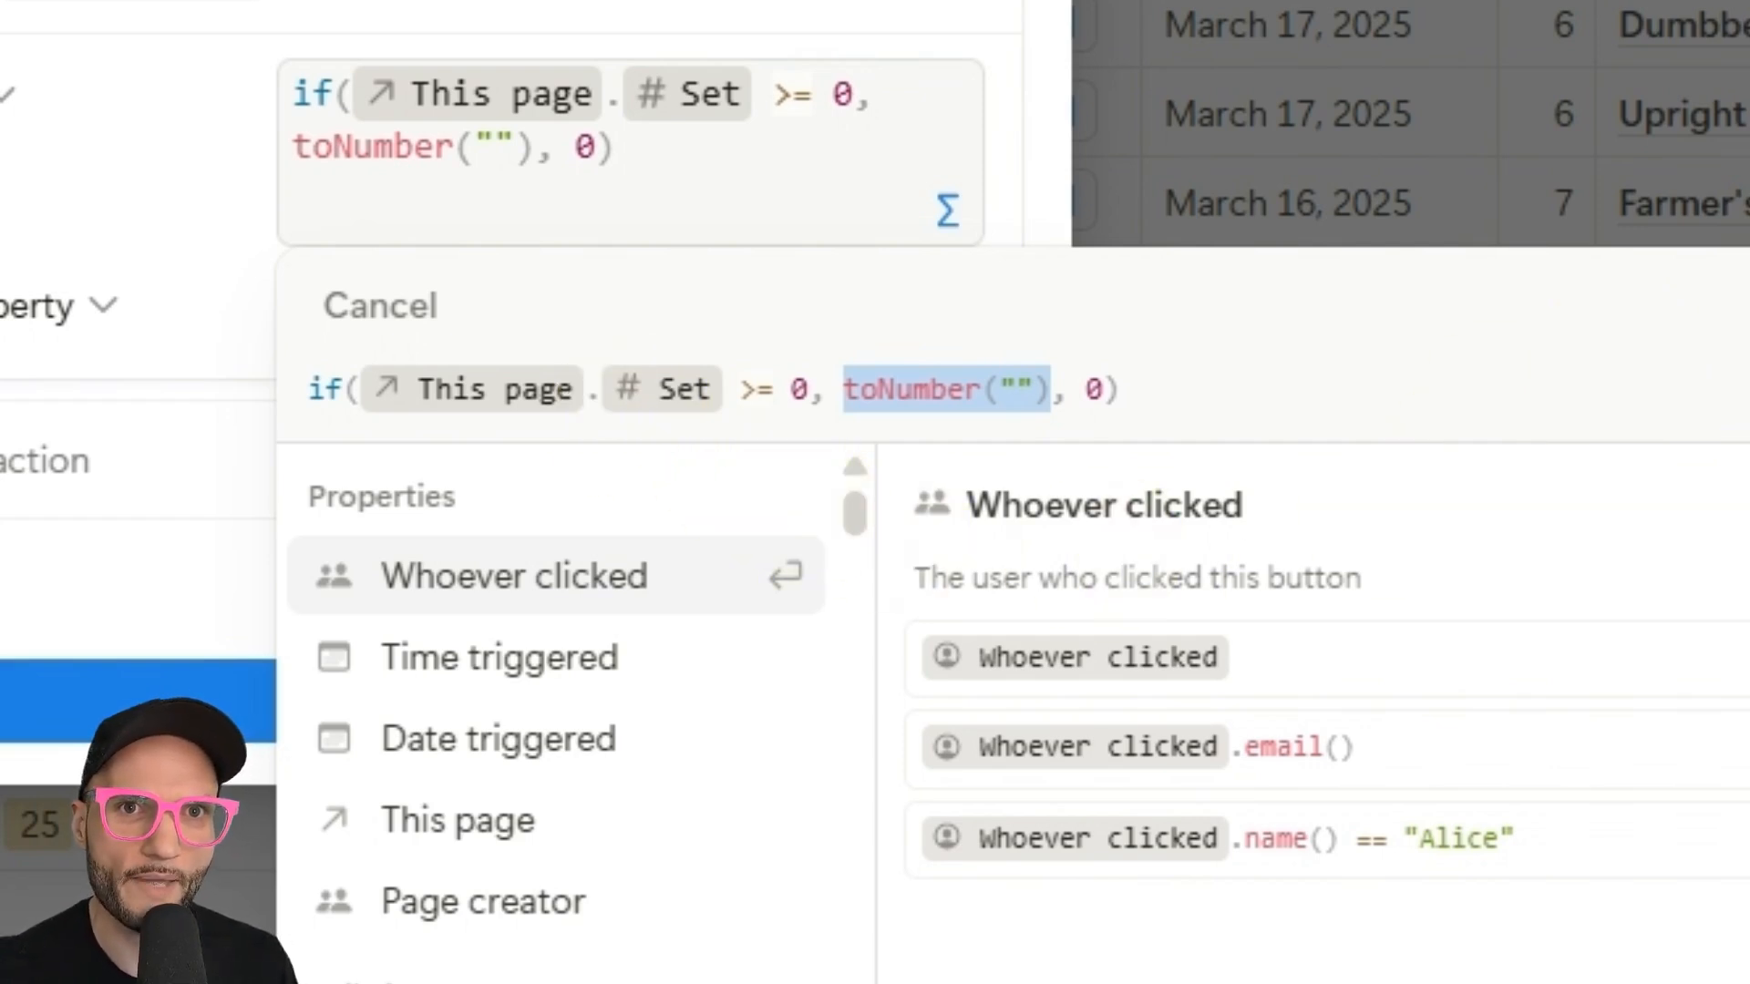
key("Escape")
key("Escape")
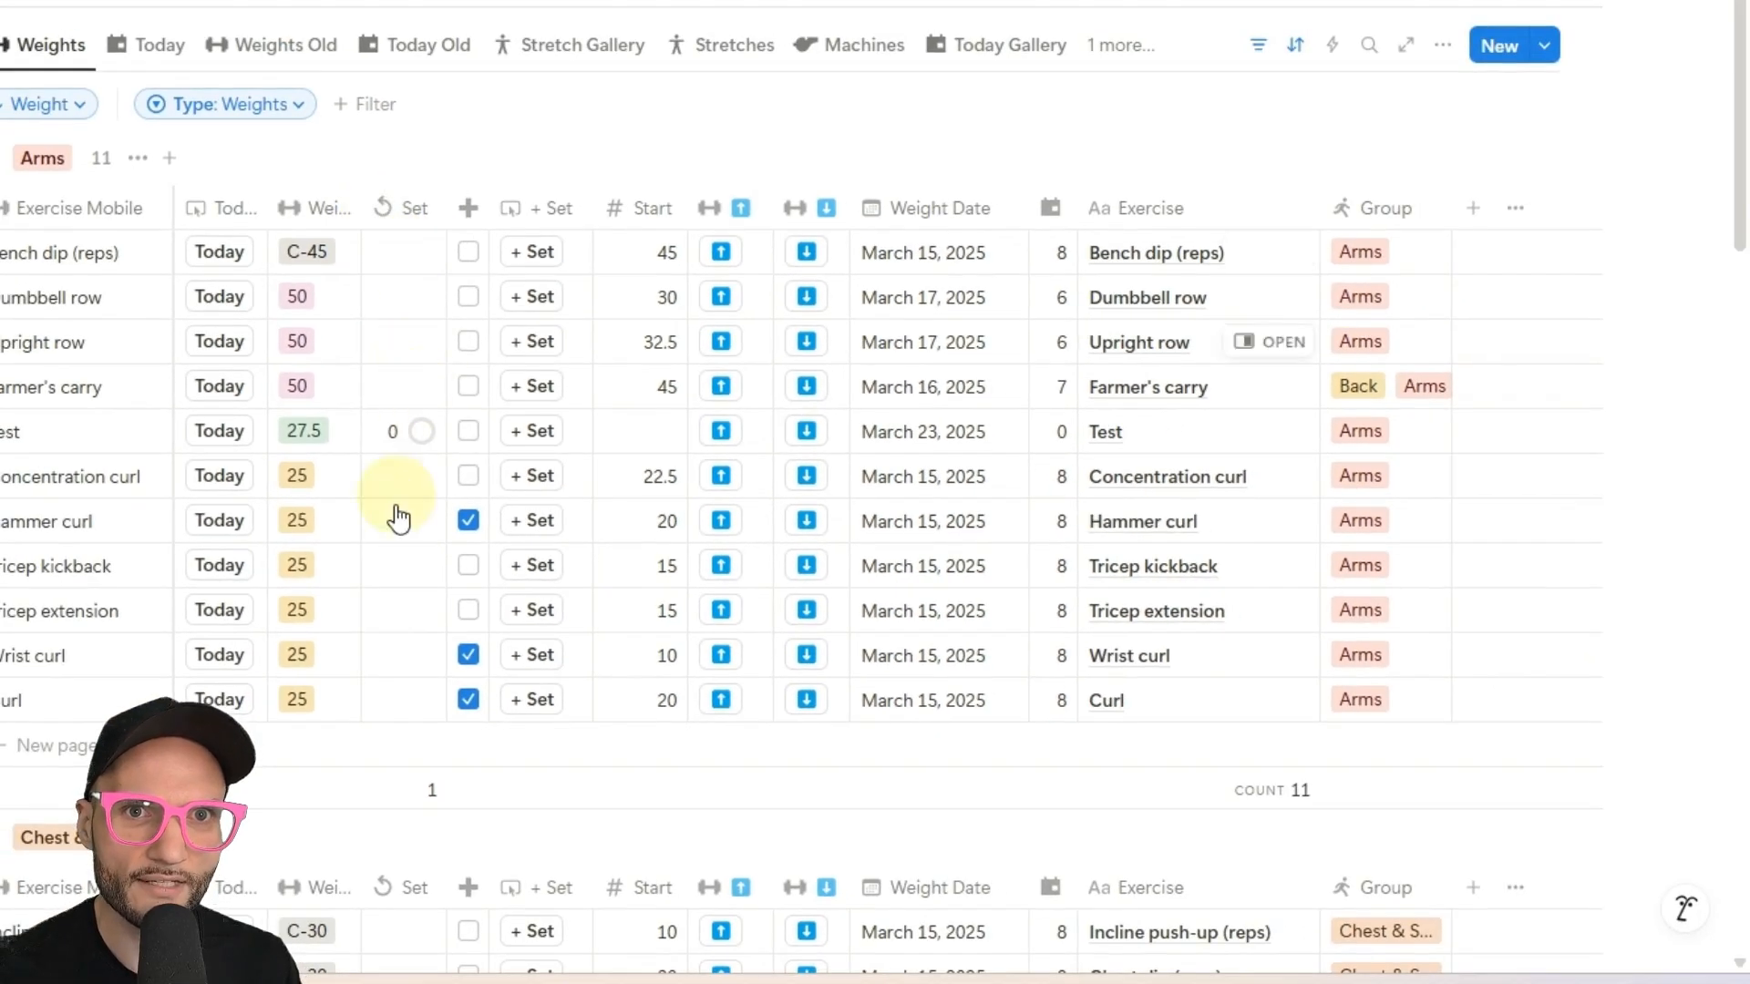
Step: Examine the Set property's ring display settings, then check the empty Set cell of Dumbbell row without entering a value
left_click(412, 210)
left_click(478, 316)
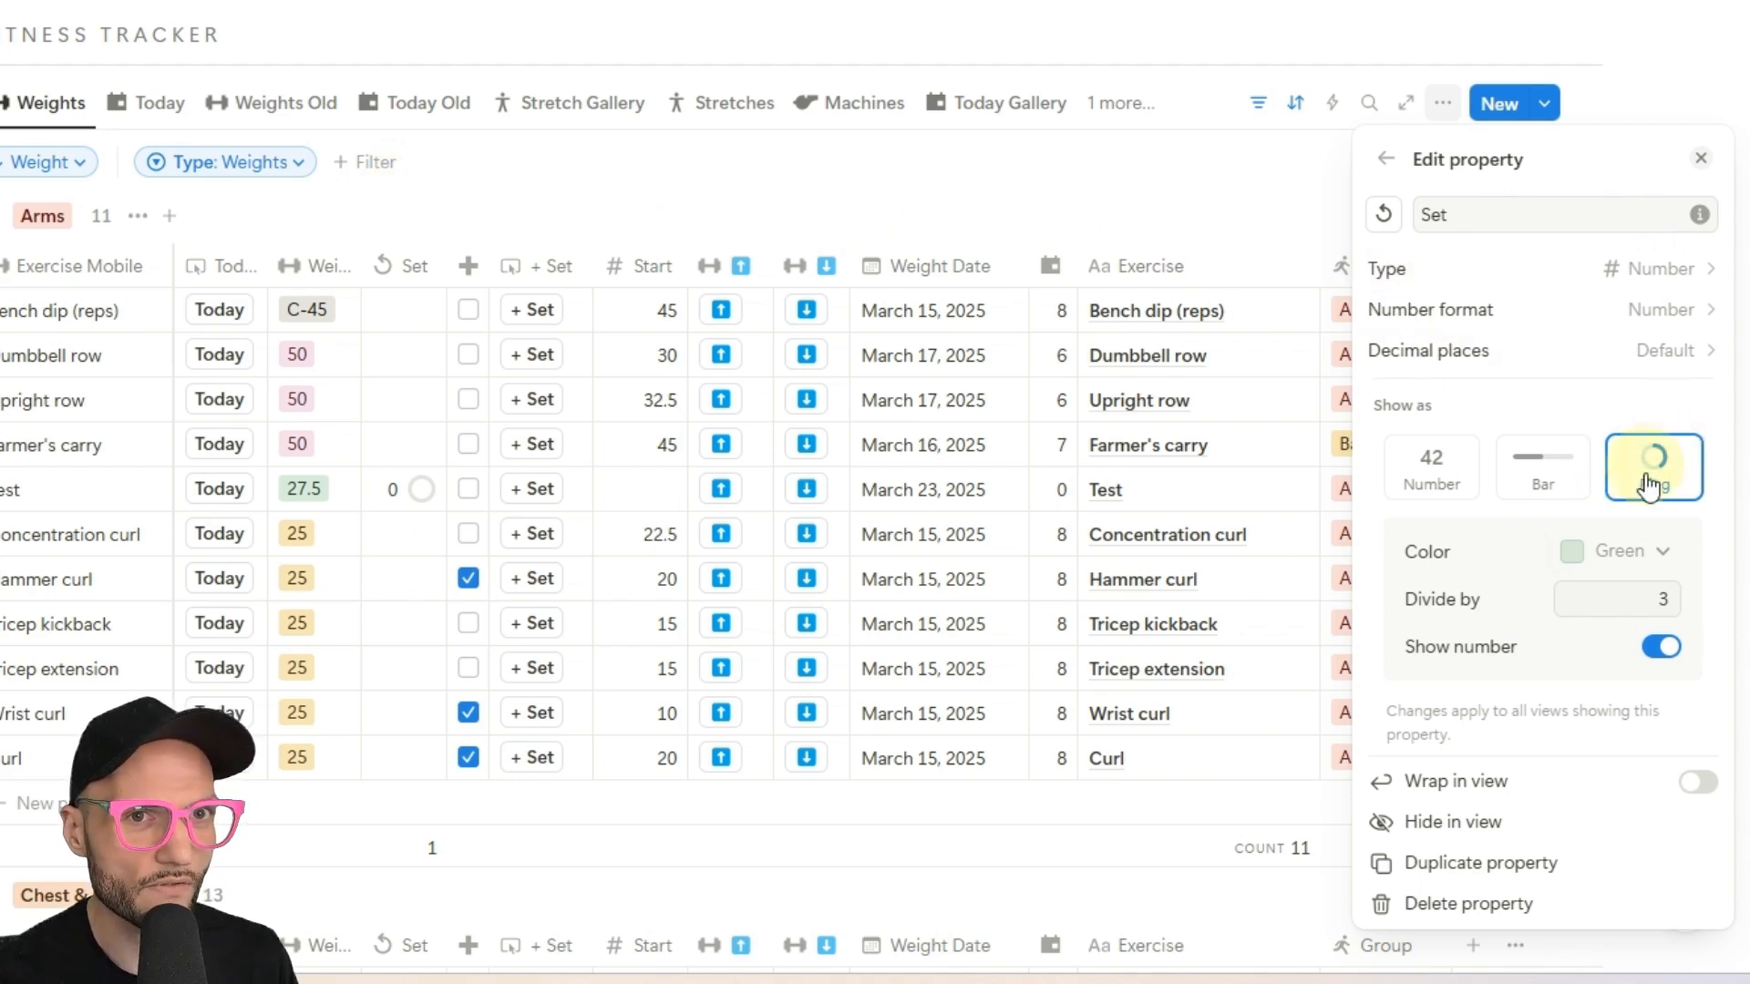
left_click(567, 3)
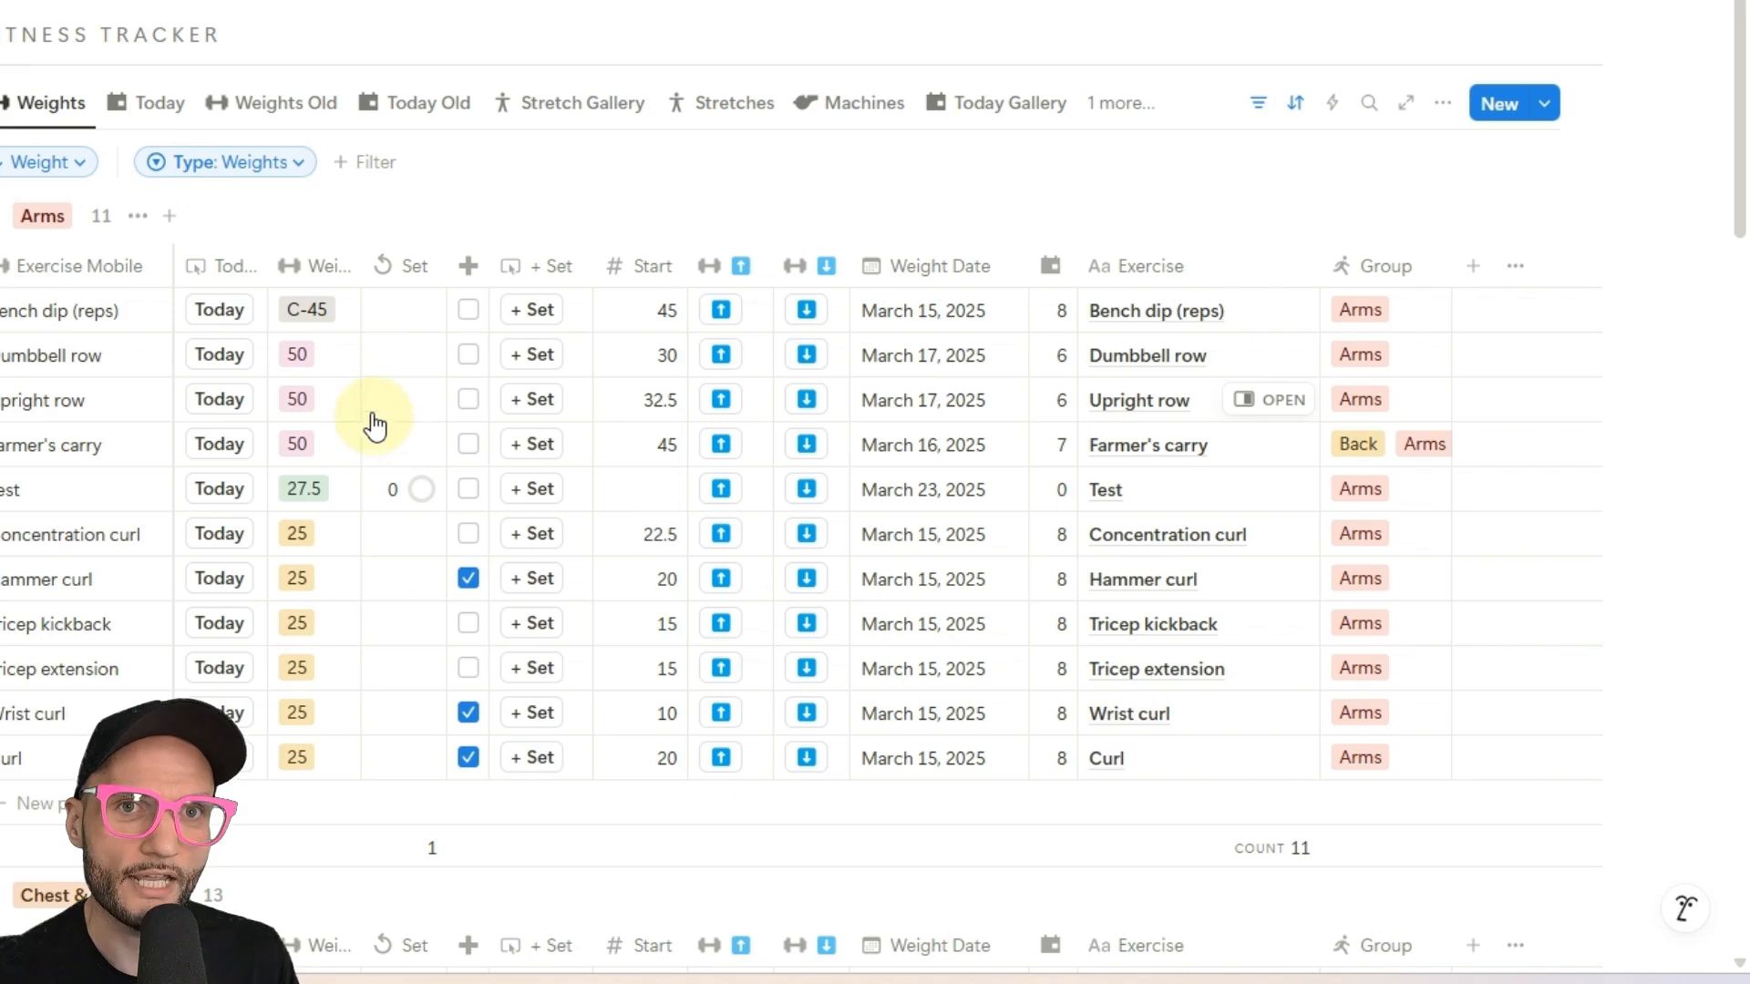
left_click(397, 358)
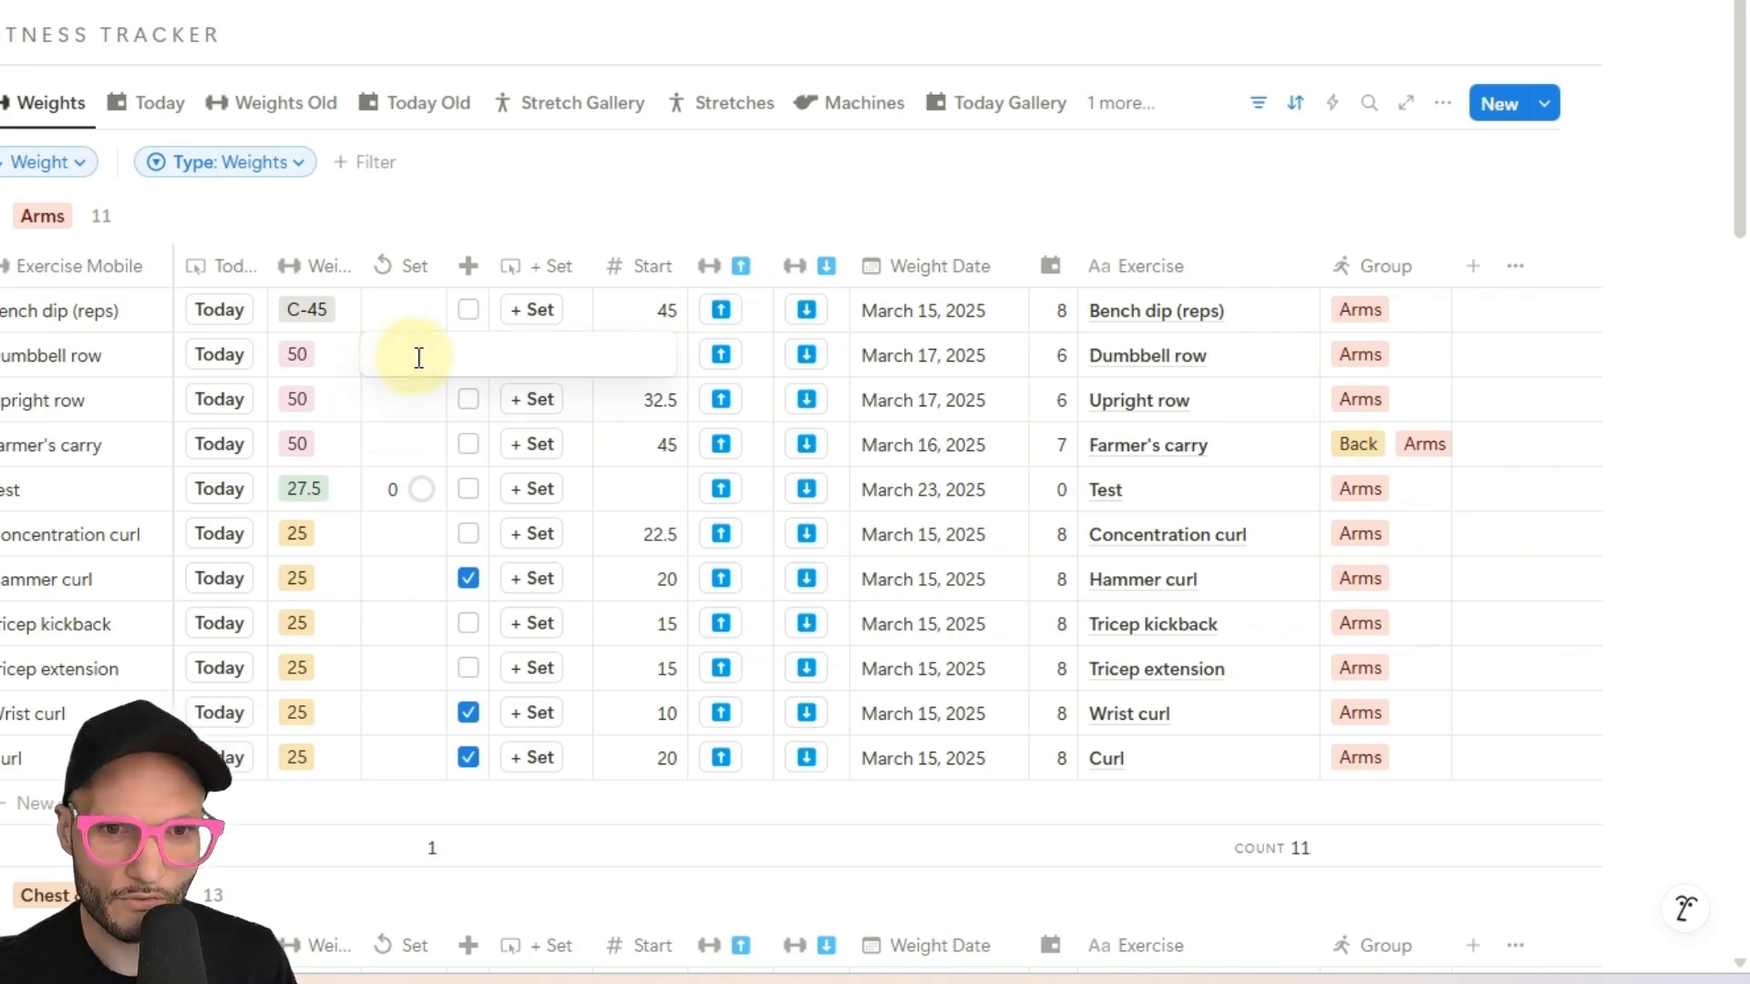
key("Return")
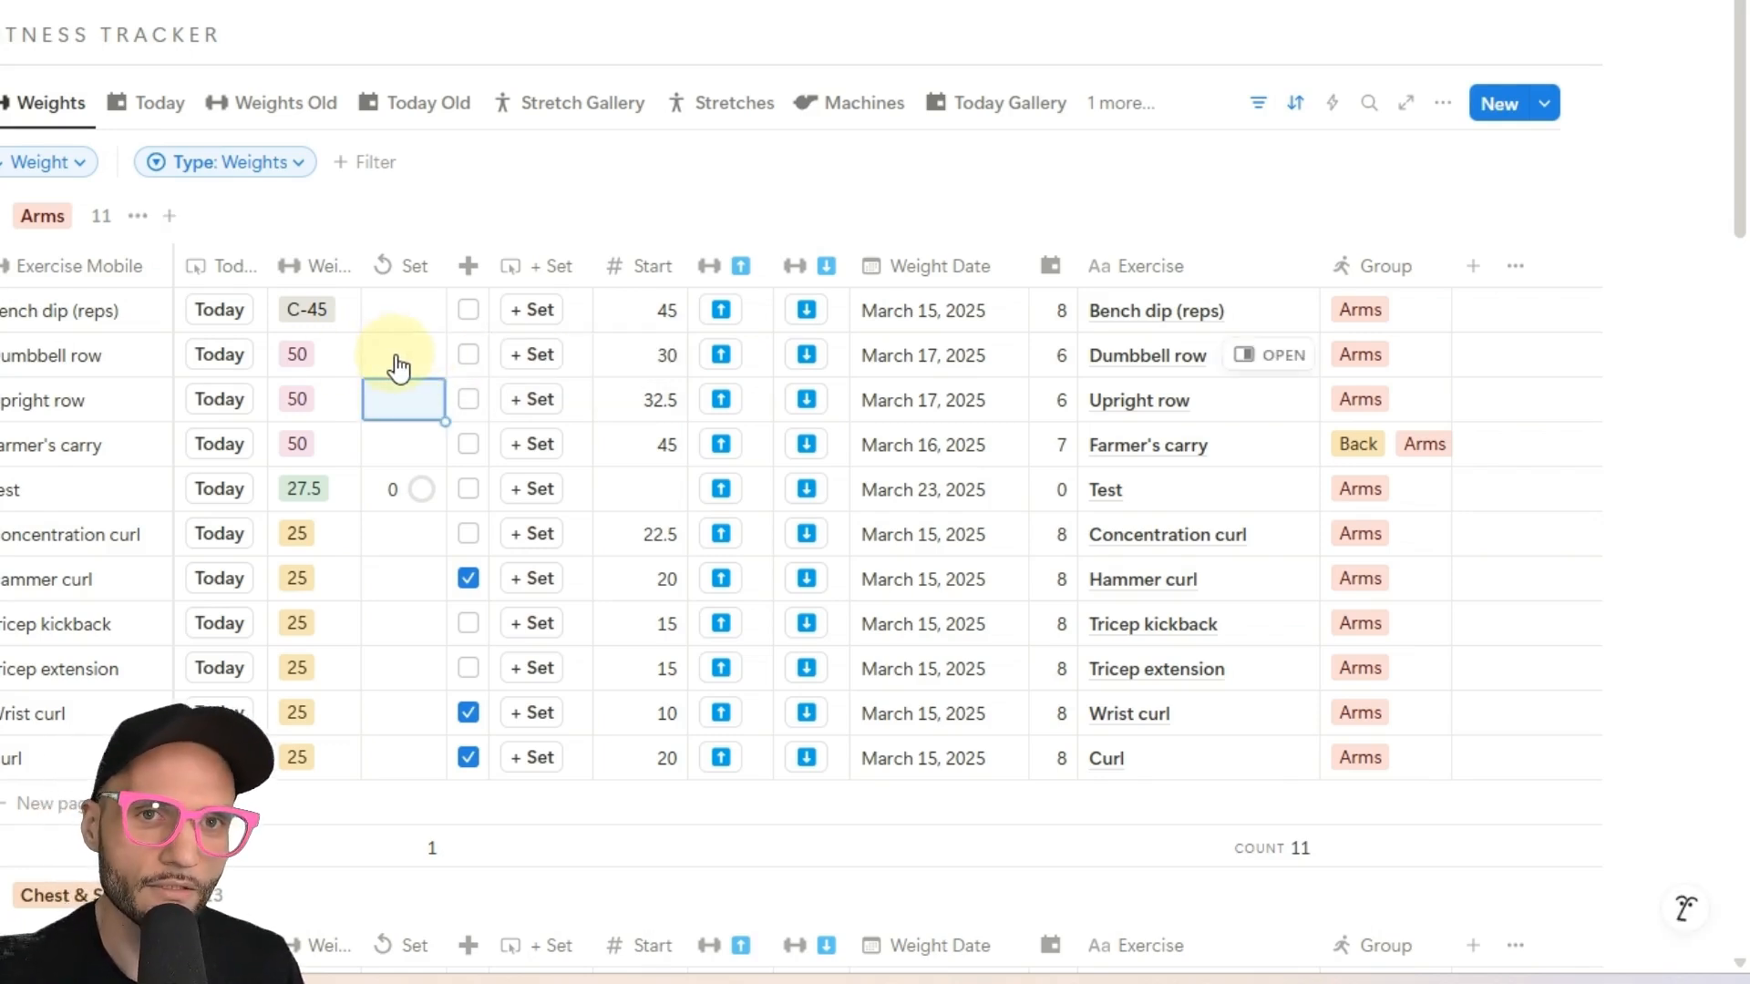
Step: Open the Today button property's Set formula and try a plain "" in place of toNumber("")
left_click(232, 267)
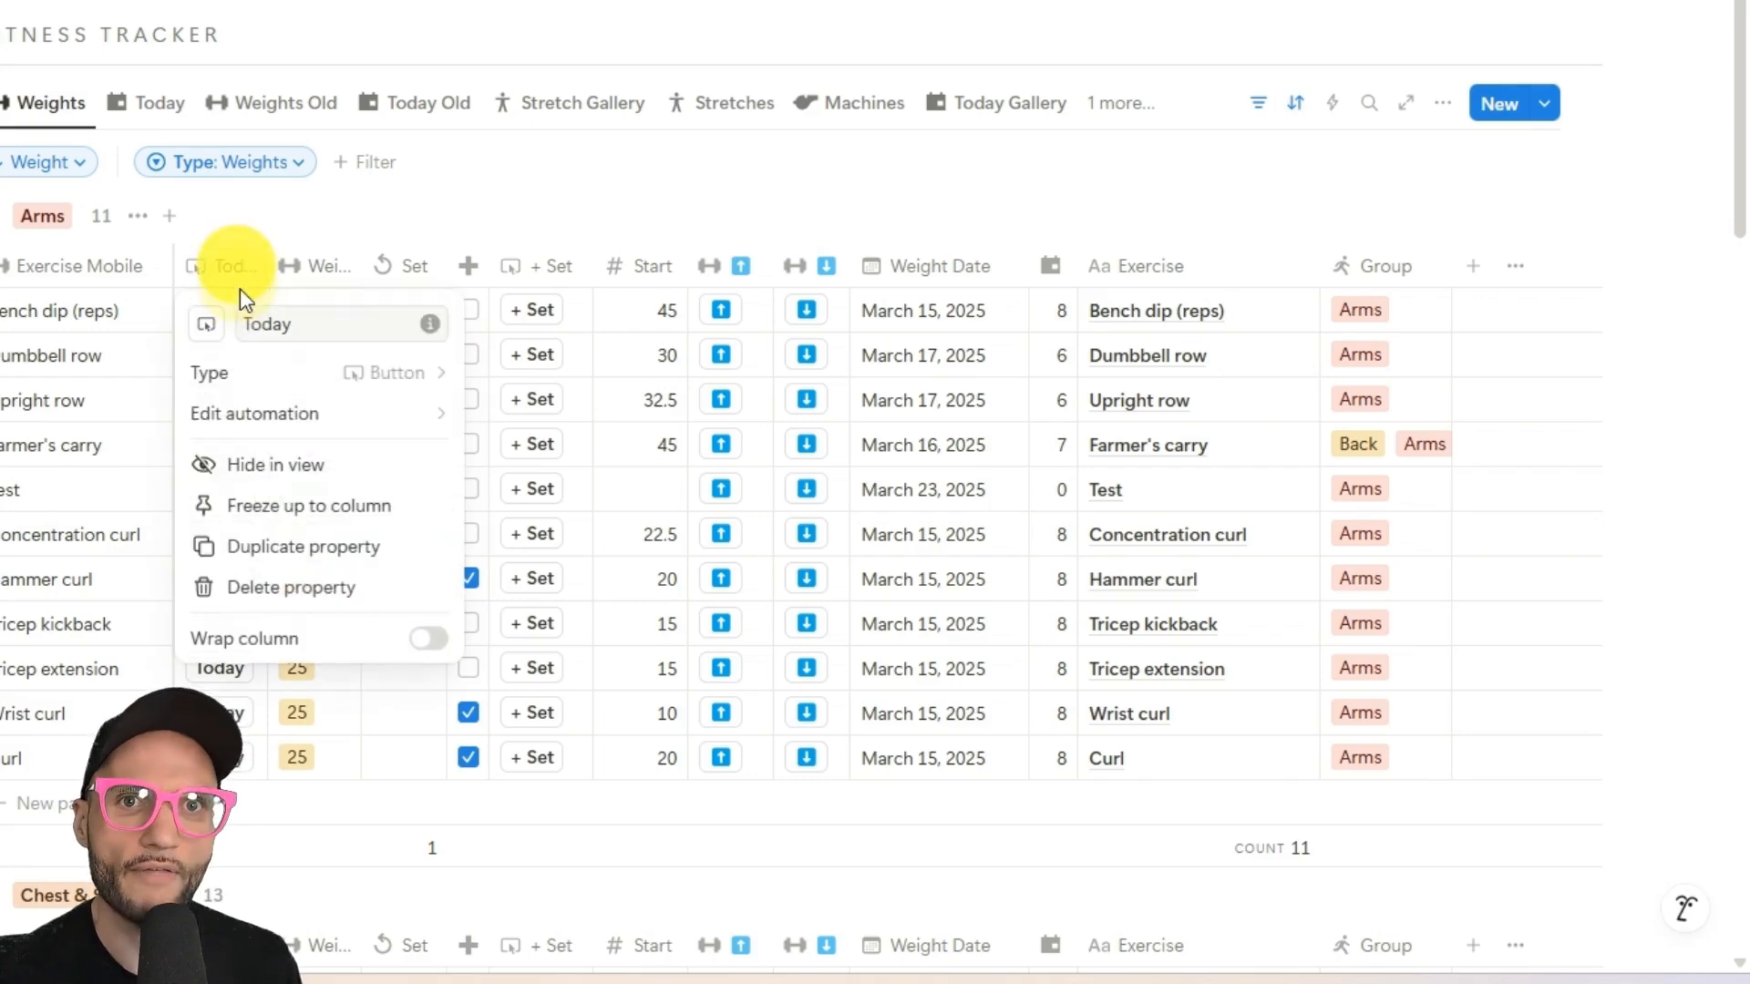
left_click(262, 414)
left_click(555, 369)
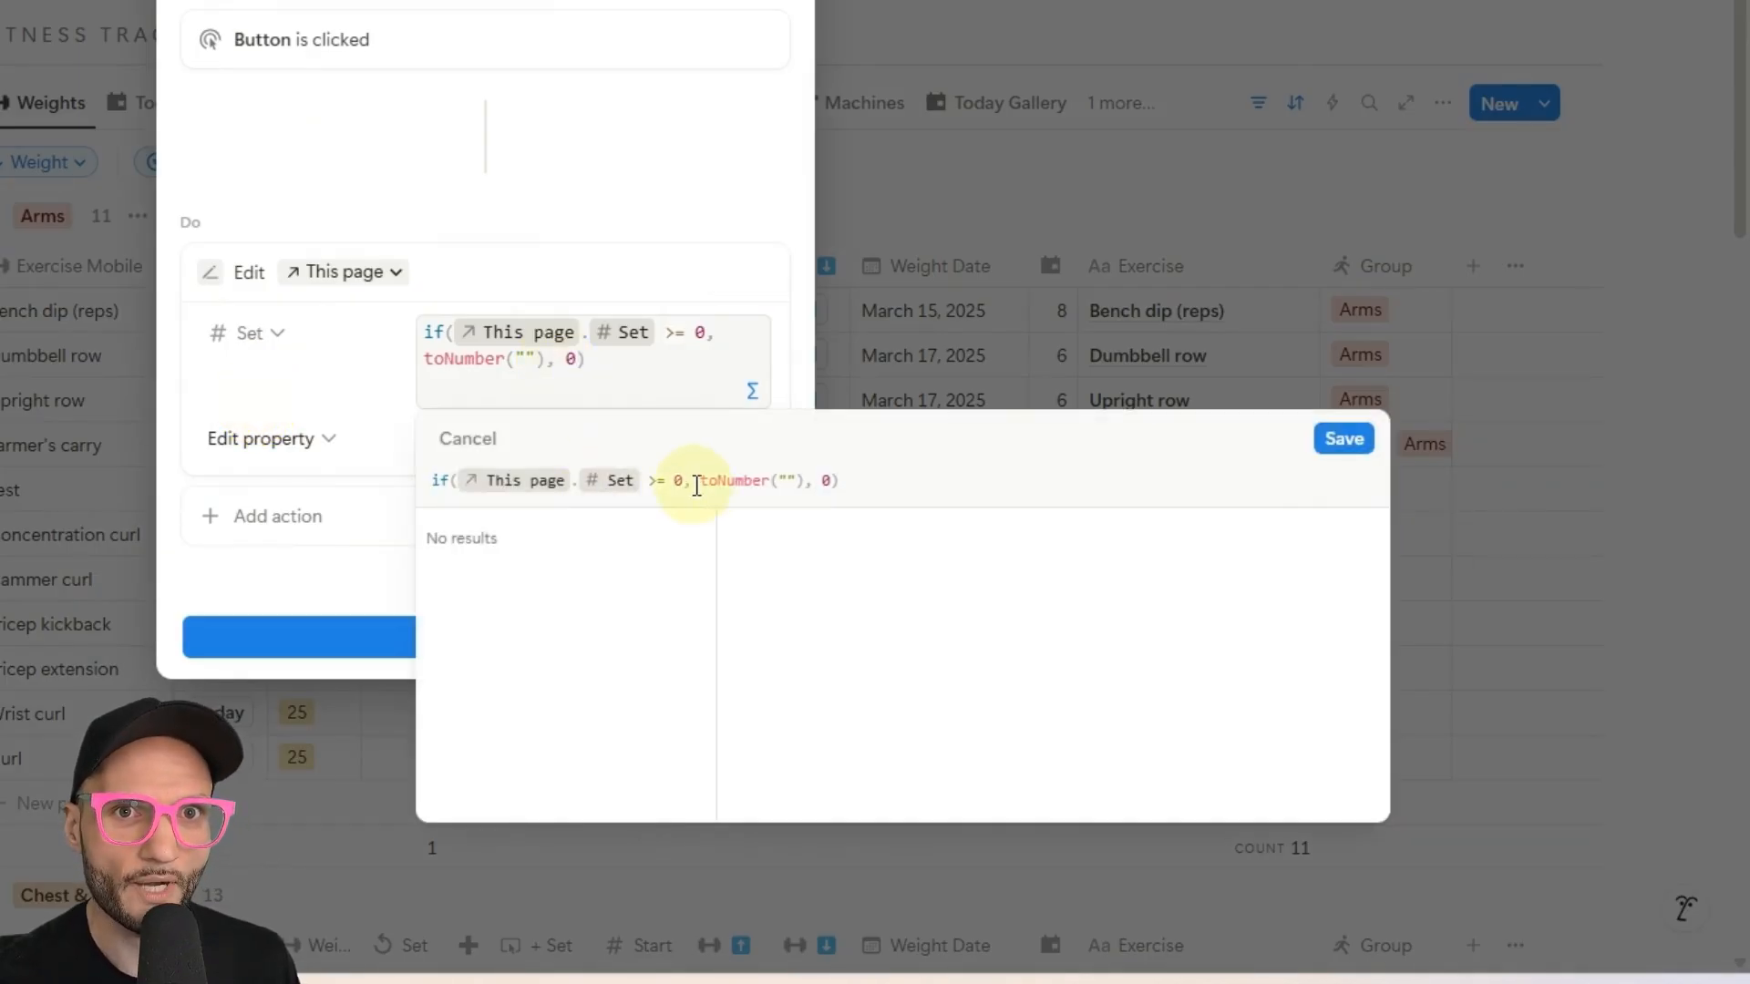
left_click_drag(809, 480, 709, 484)
key("BackSpace")
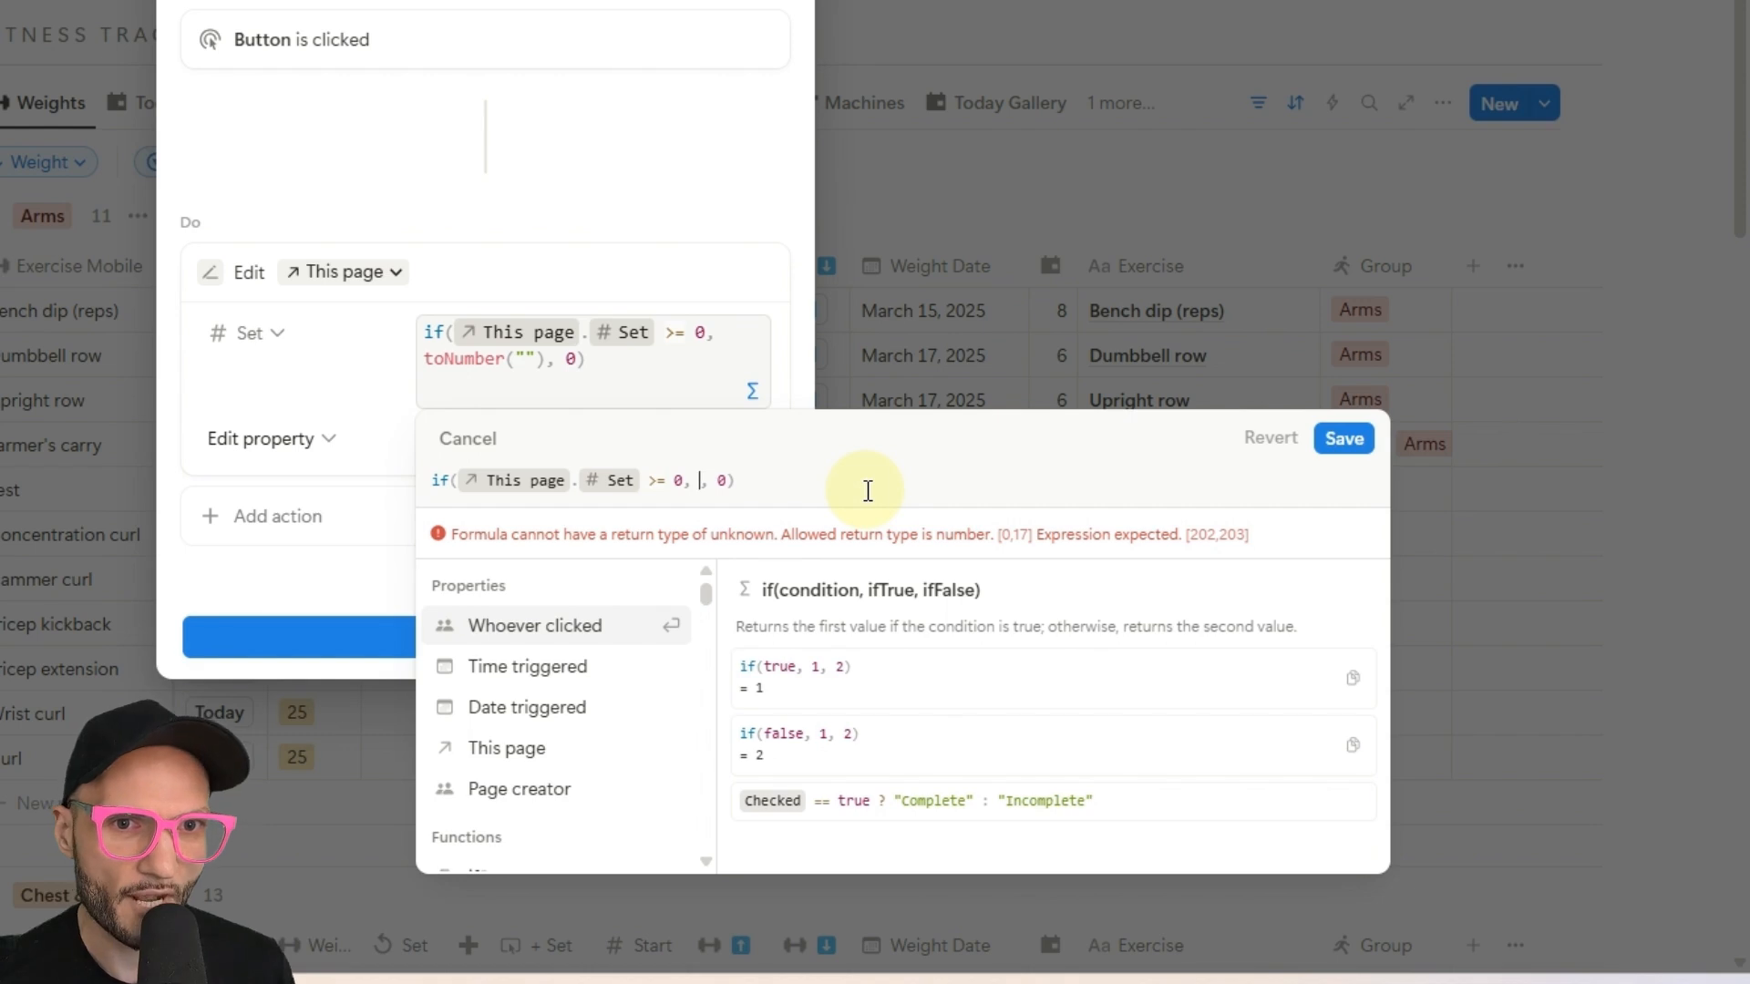
type("\"\"")
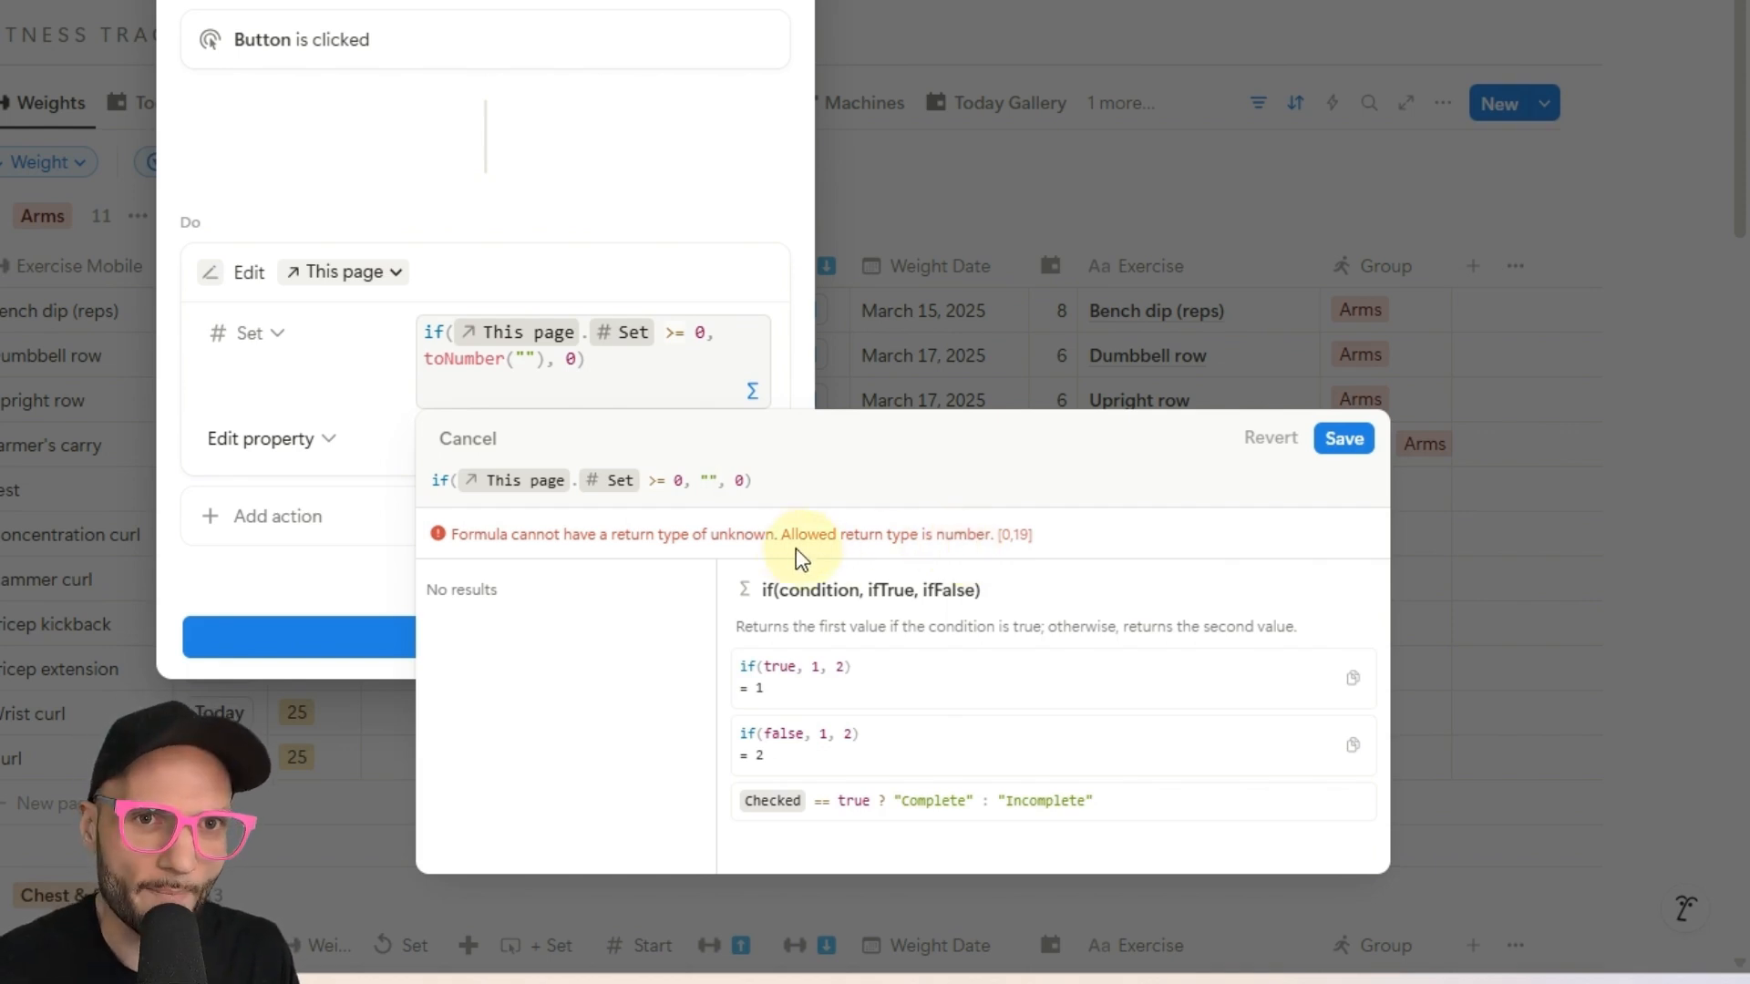
Step: Restore toNumber("") as the true result of the Set formula, save the formula, and close the Today automation
left_click_drag(722, 480, 698, 480)
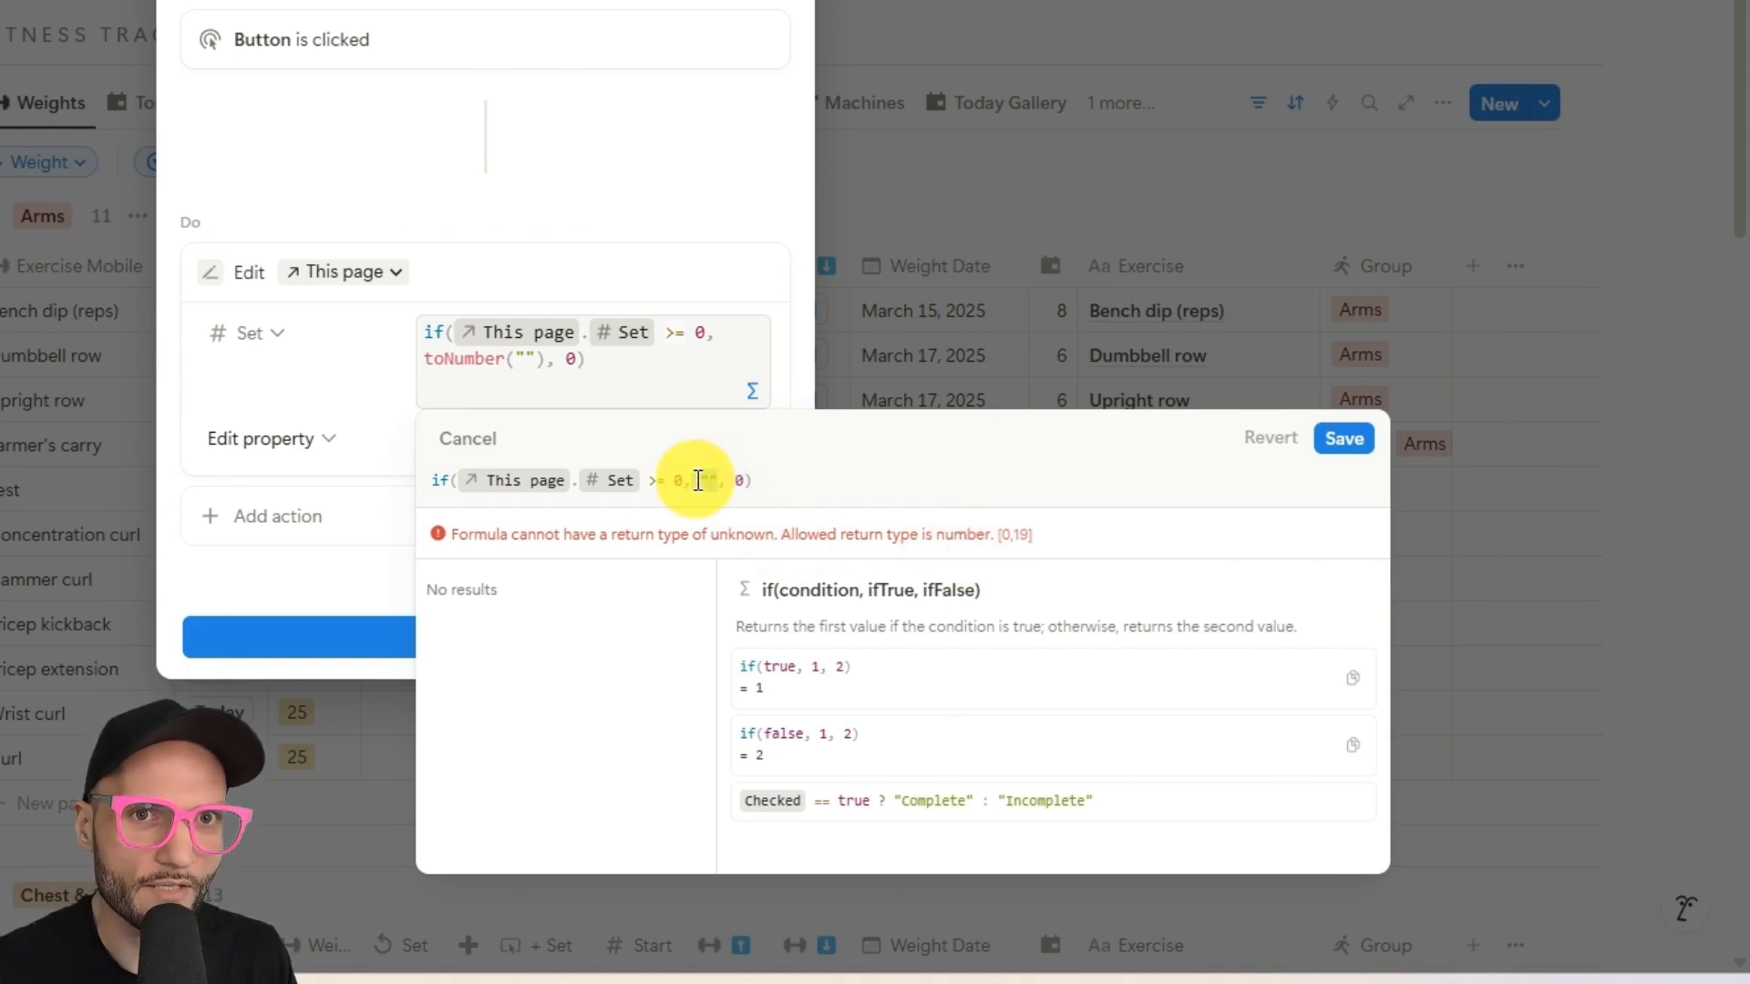
left_click(702, 481)
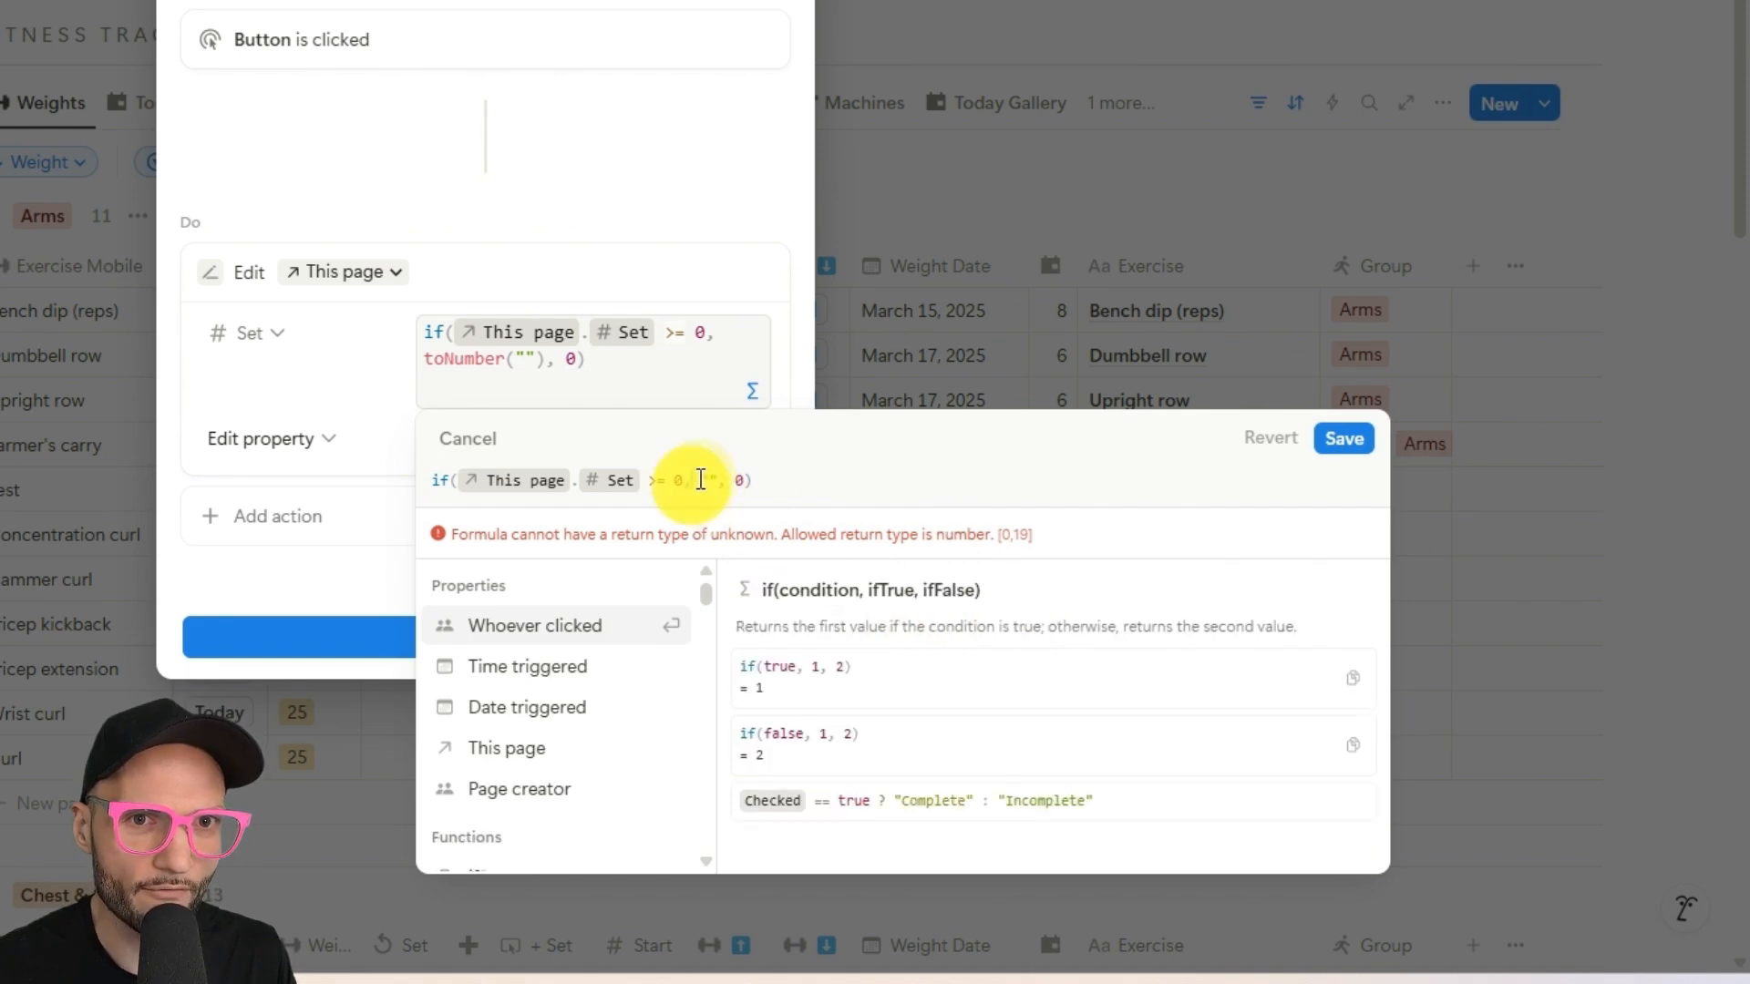
key("Delete")
key("Delete")
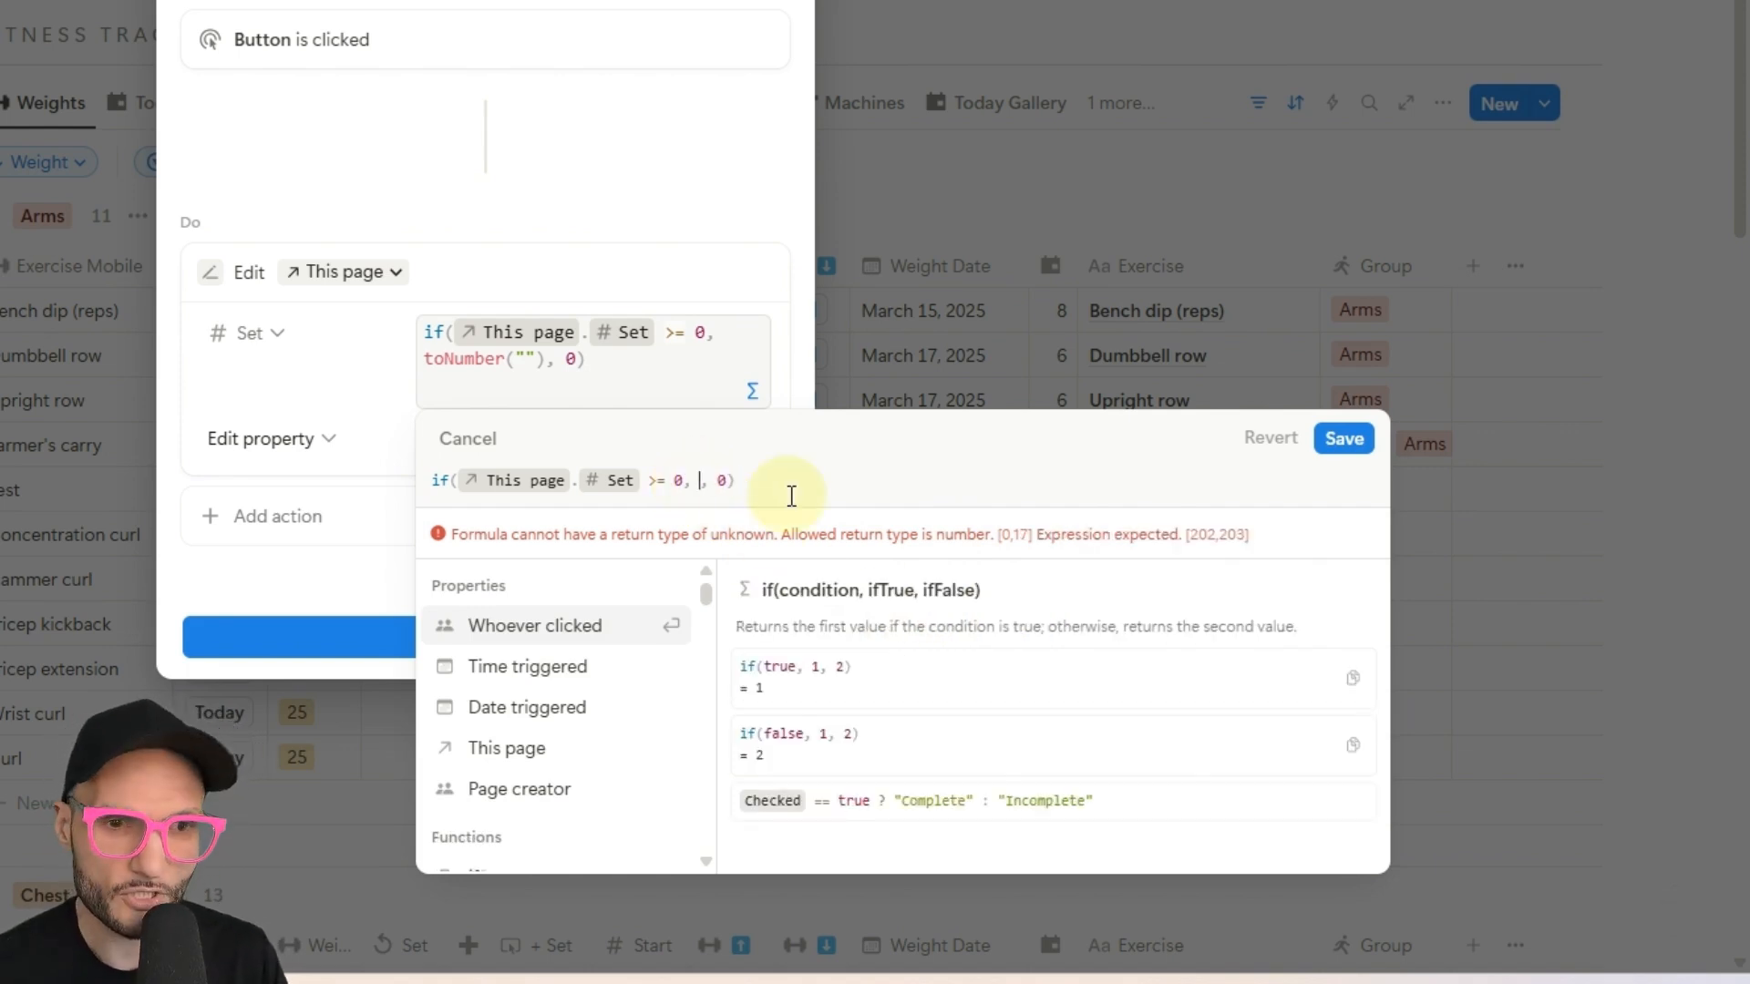
type("toNumber(\"")
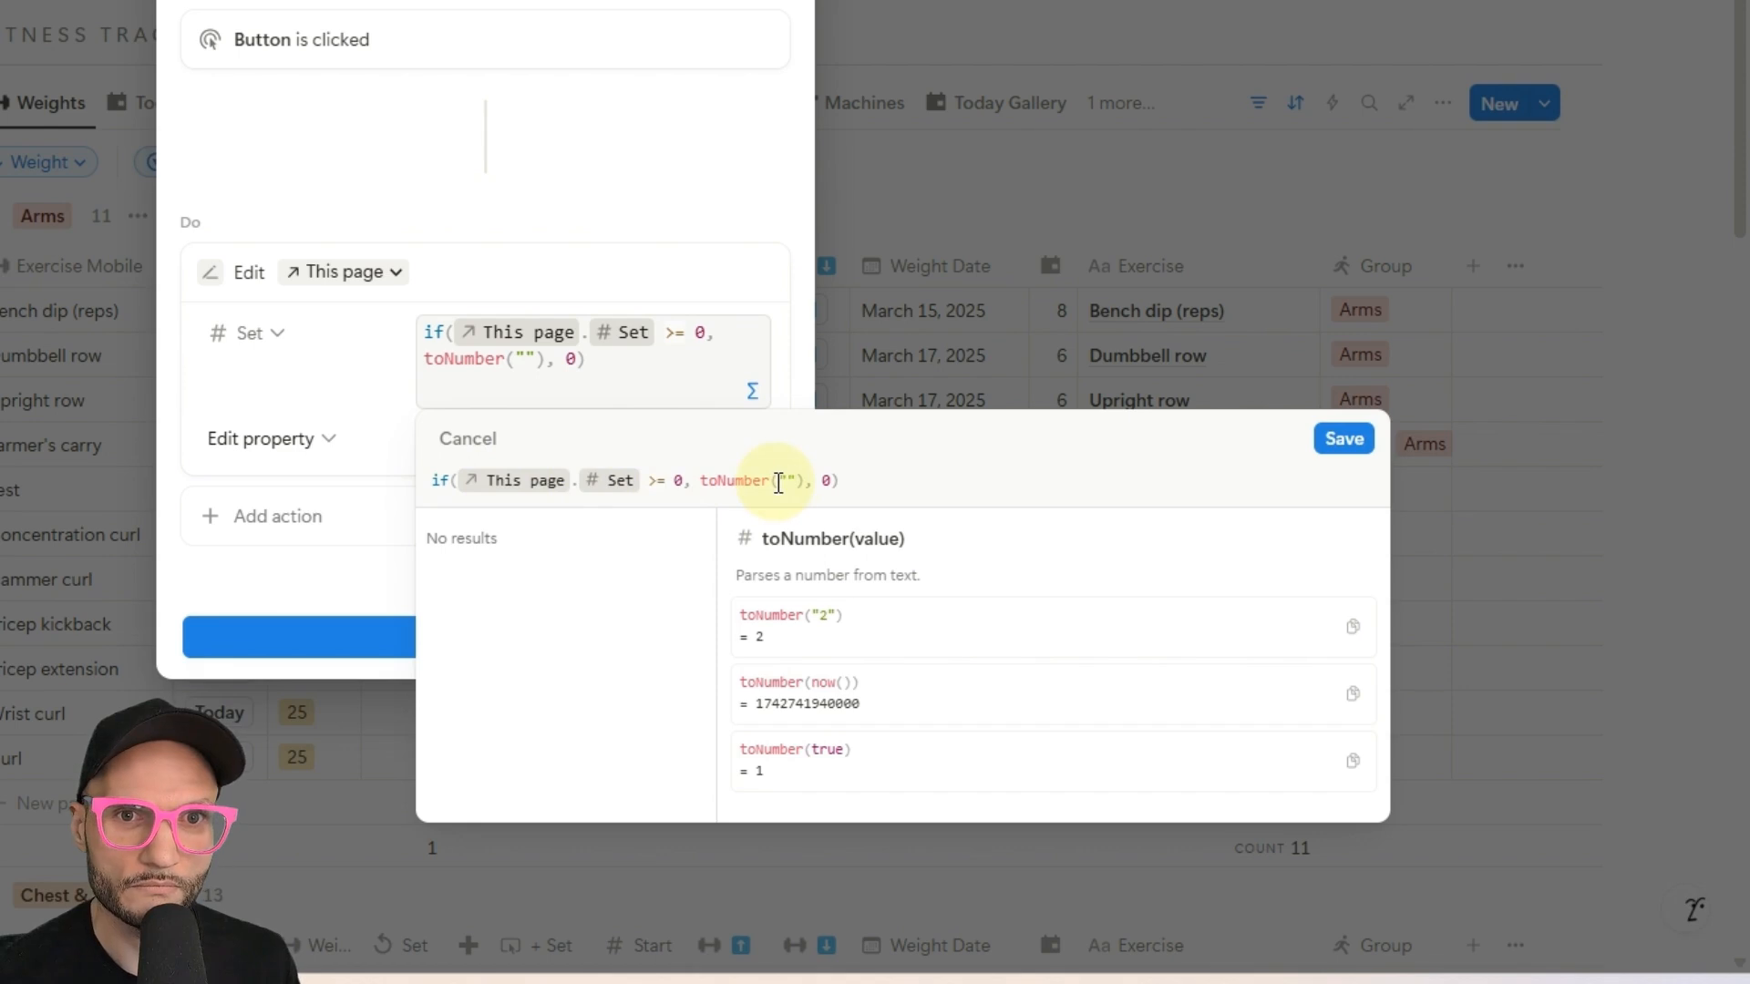
left_click(1343, 438)
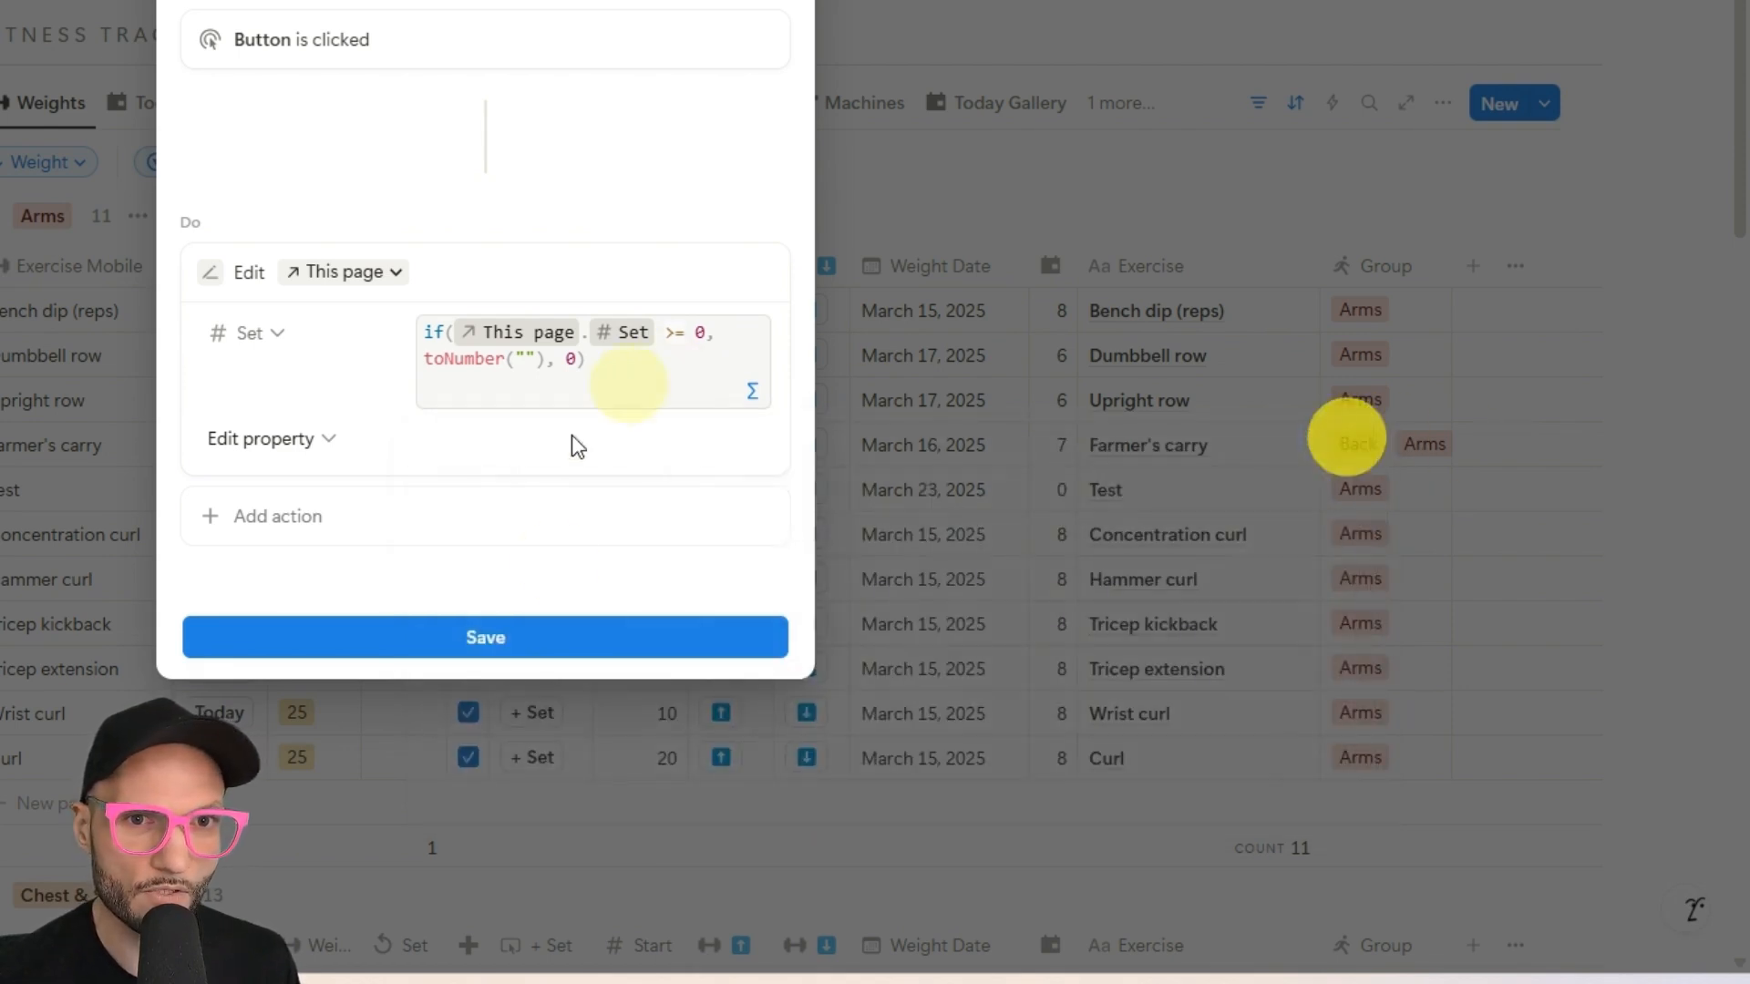
left_click(583, 3)
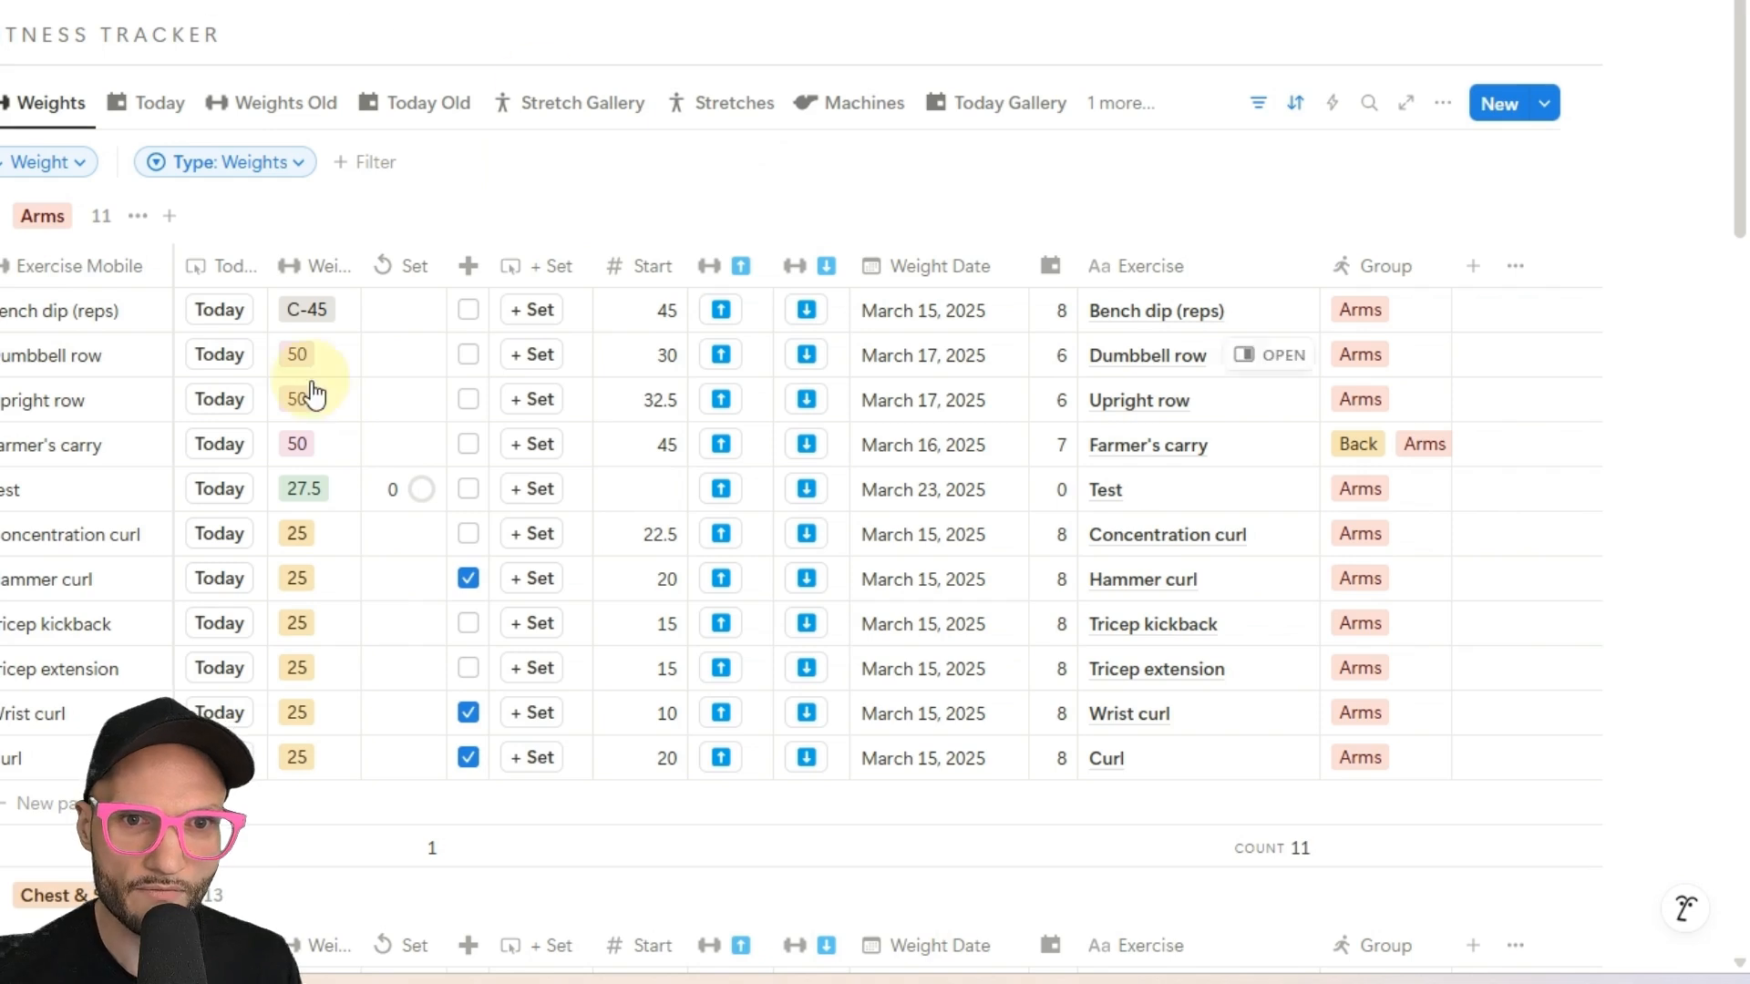
Step: Clear the Test exercise's Set value with its Today button, then toggle Farmer's carry to 0 and back to empty
left_click(207, 492)
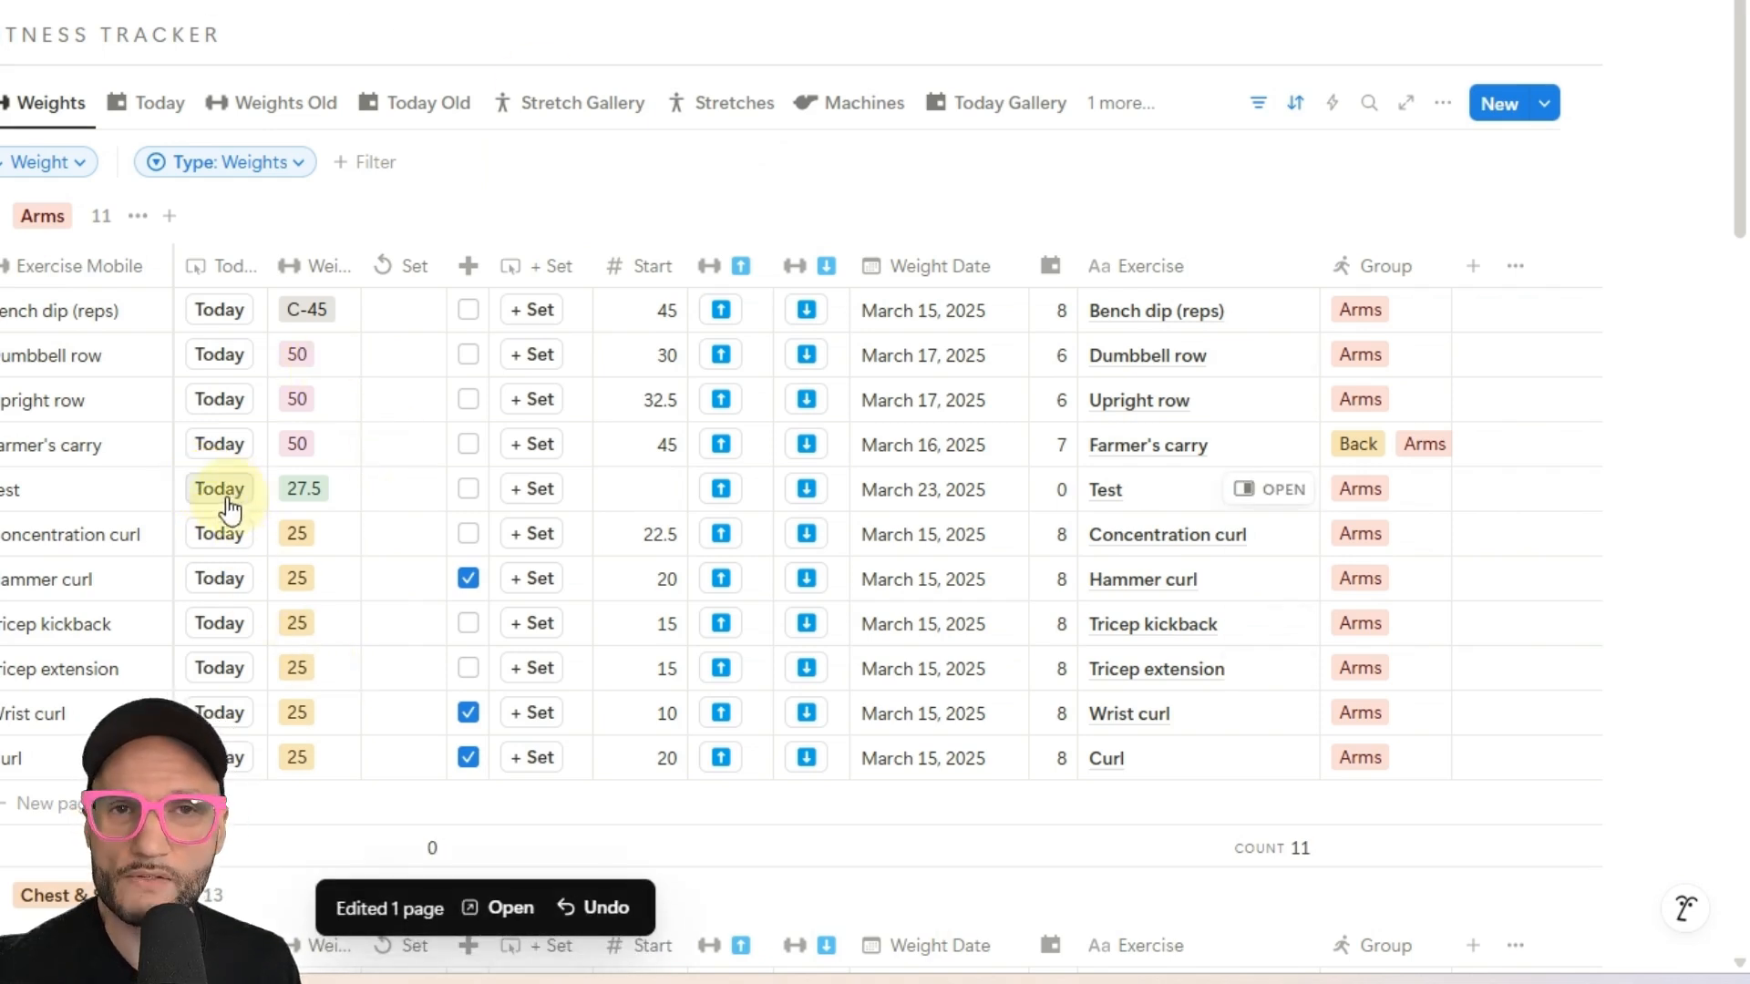
left_click(219, 449)
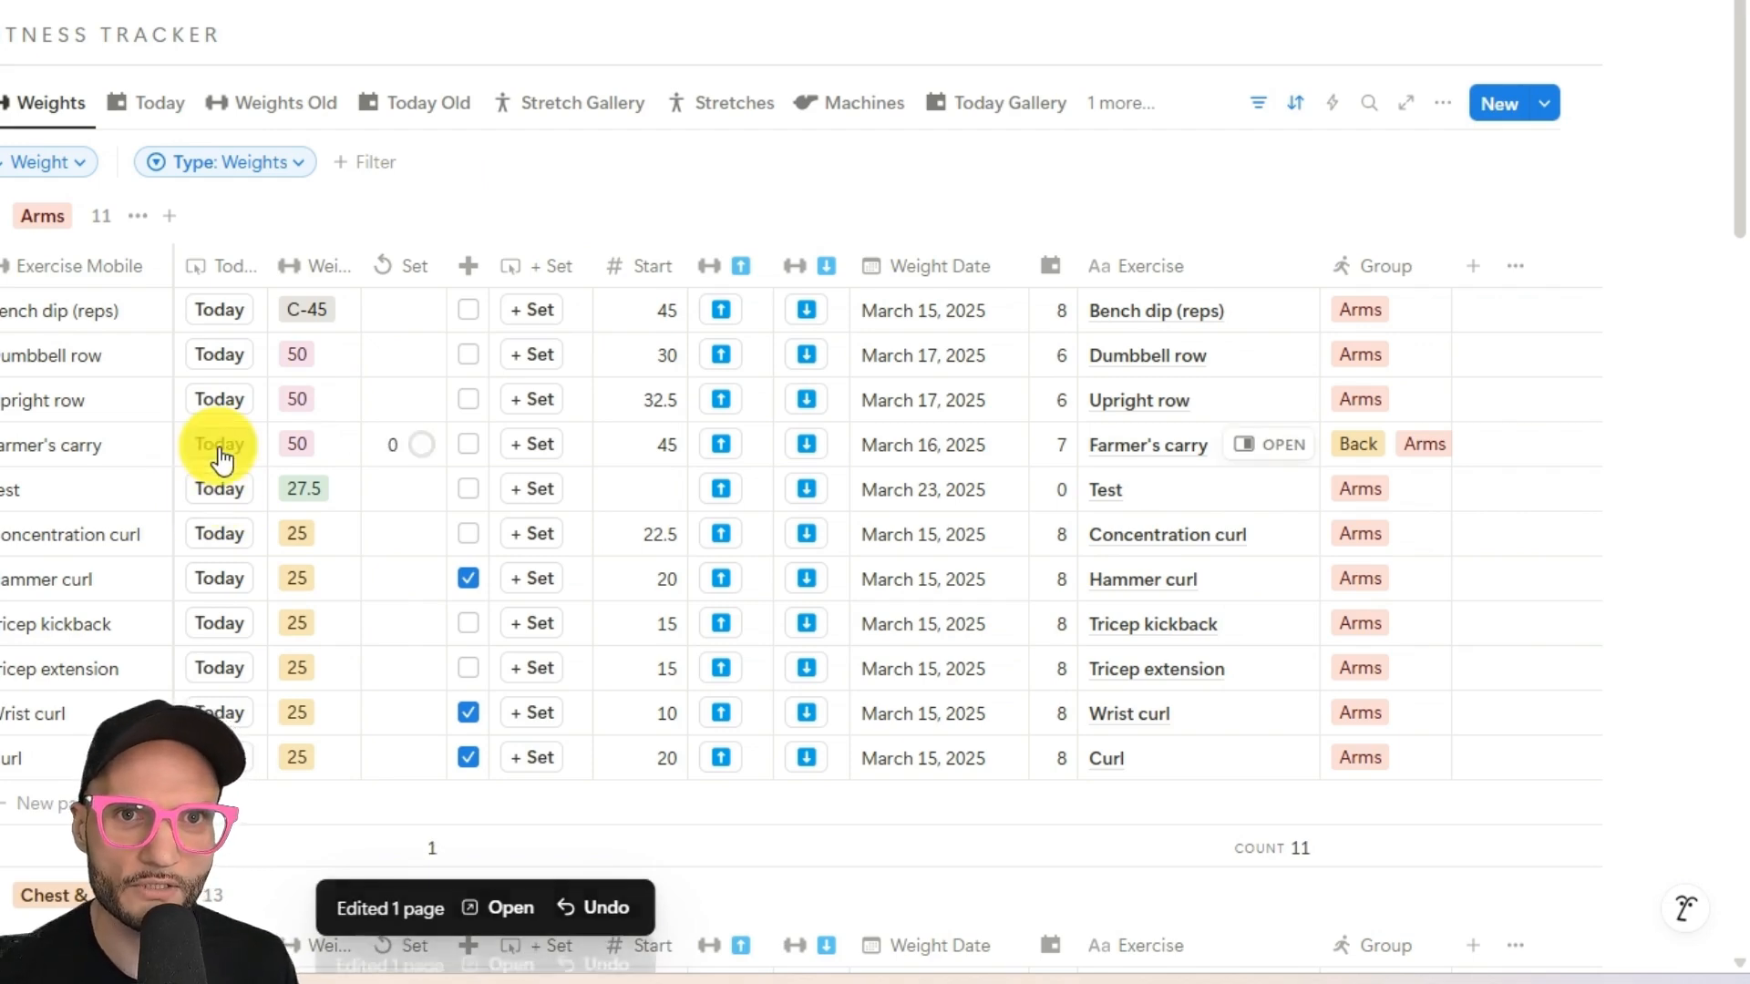
left_click(216, 448)
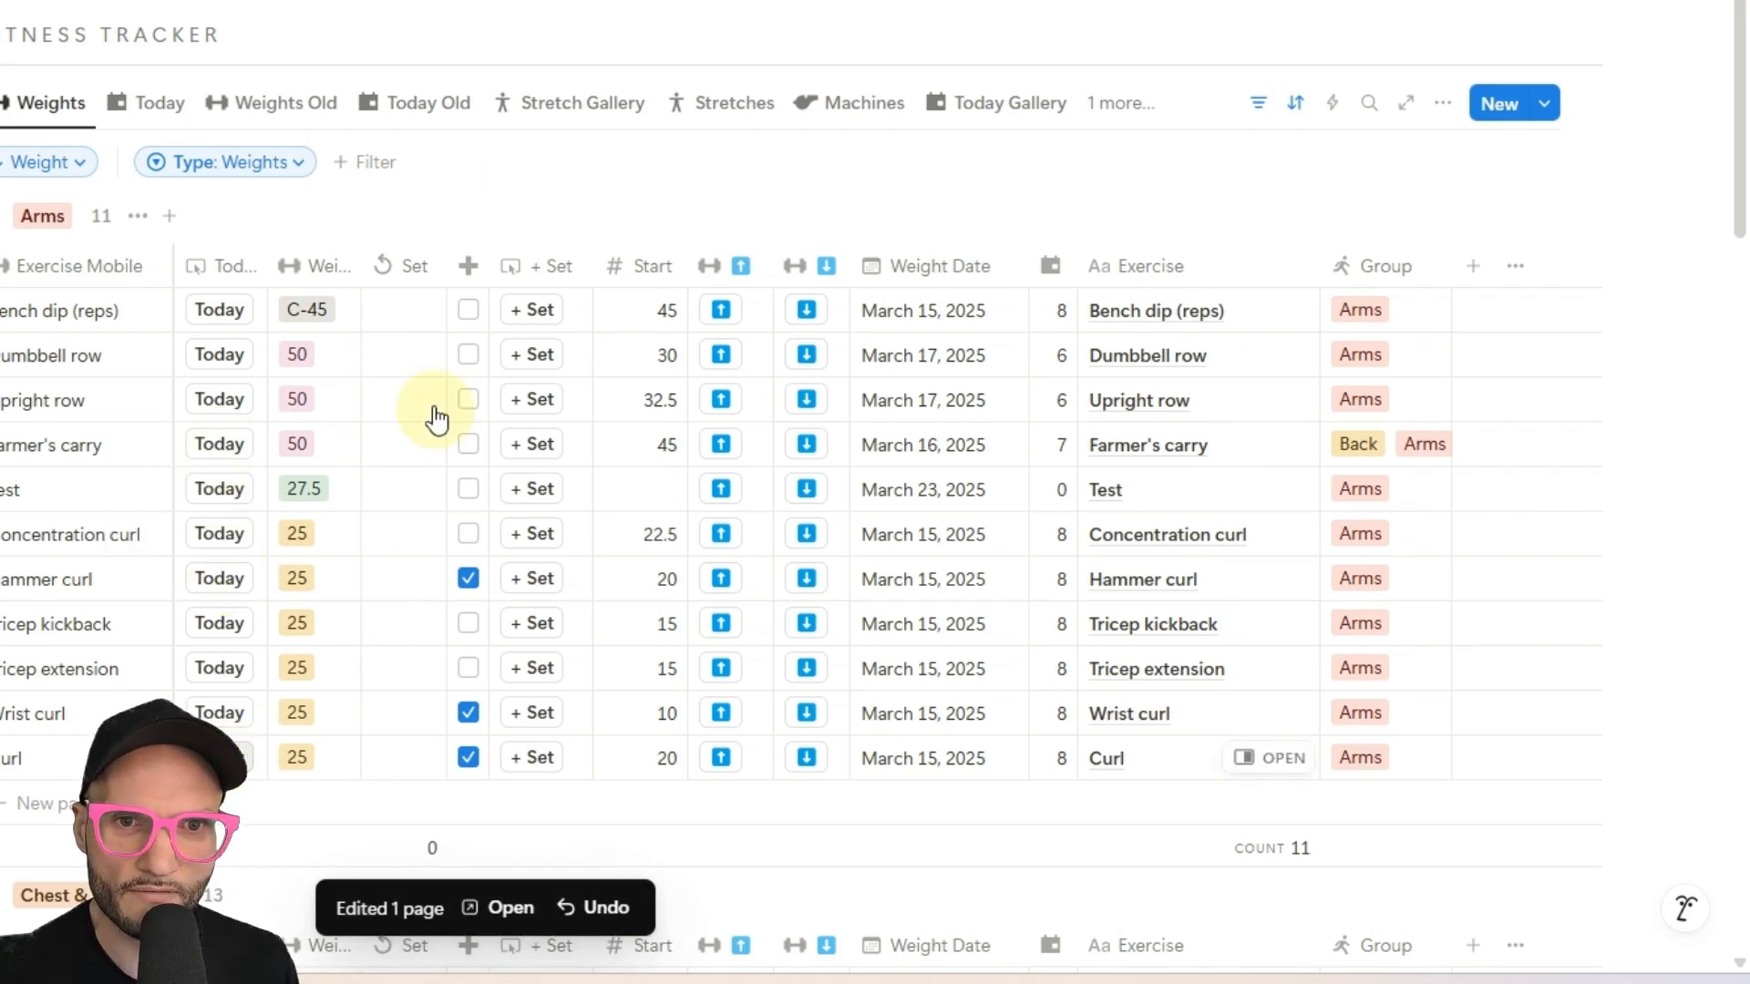